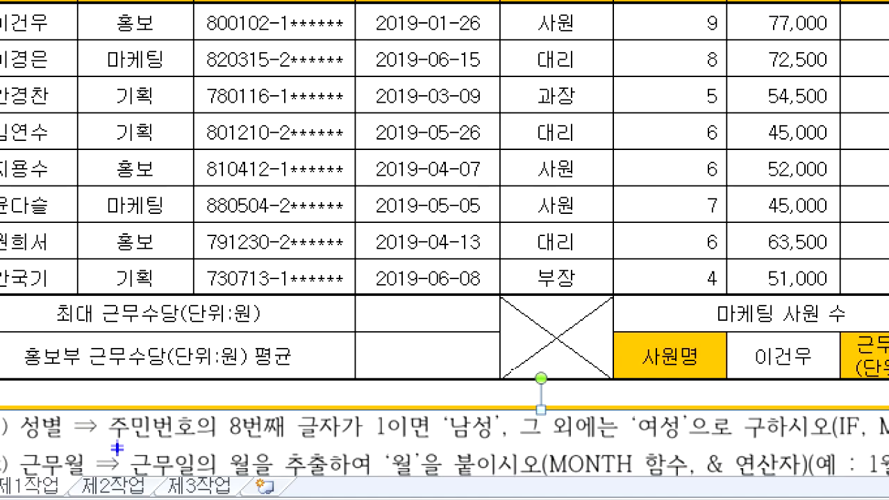
drag(108, 435, 213, 440)
drag(330, 455, 419, 440)
drag(373, 395, 420, 441)
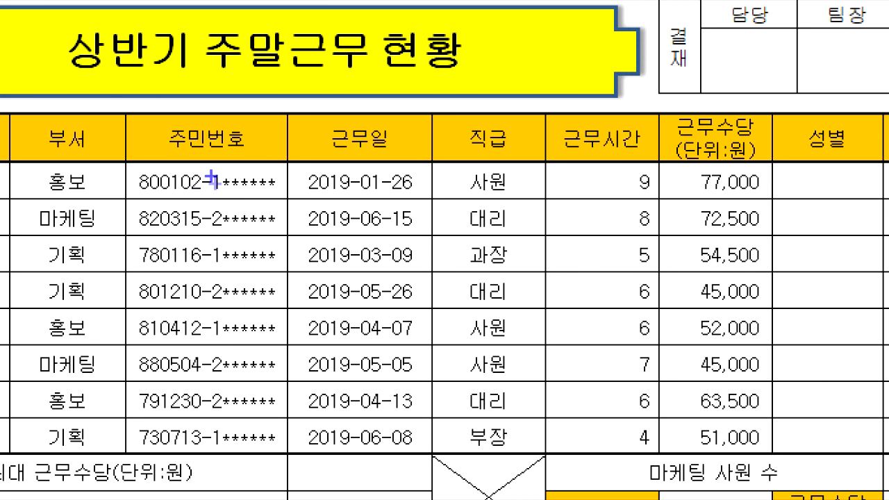
drag(208, 163, 229, 467)
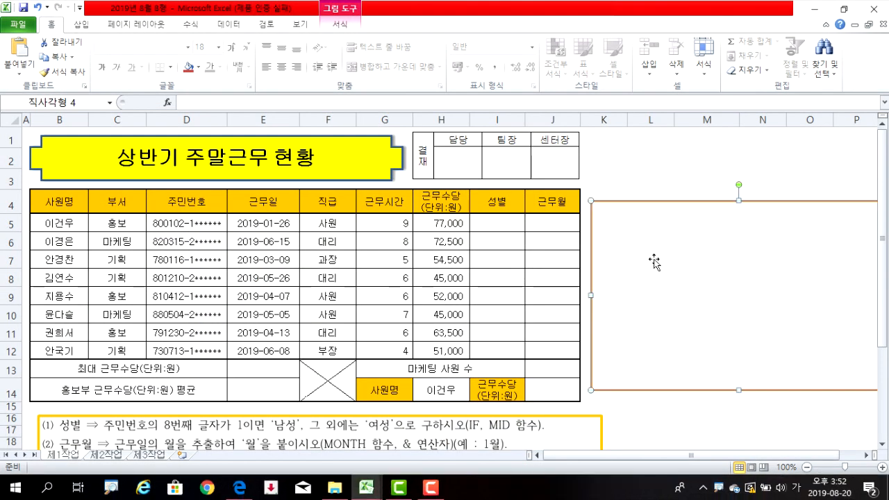
Step: Write the syntax note "=mid(셀,시작위치,글자수)" in the empty rectangle beside the table and shift the rectangle clear of column K
click(650, 260)
text(=)
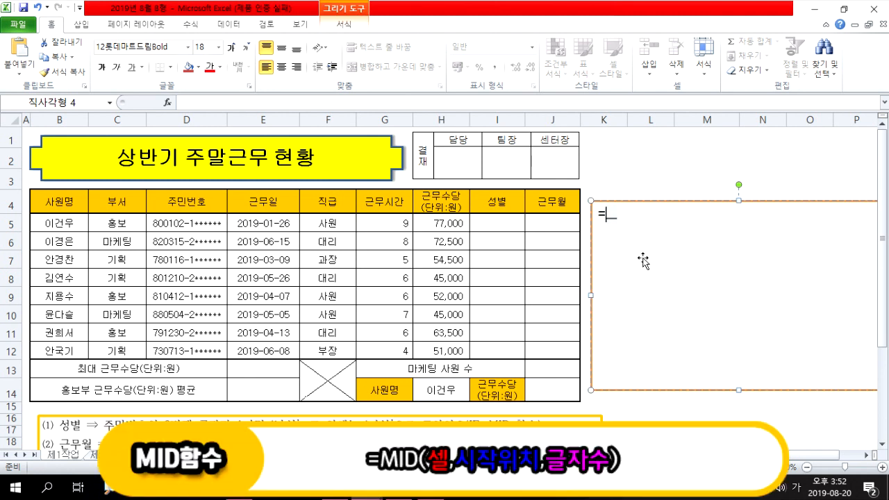
text(mid(세)
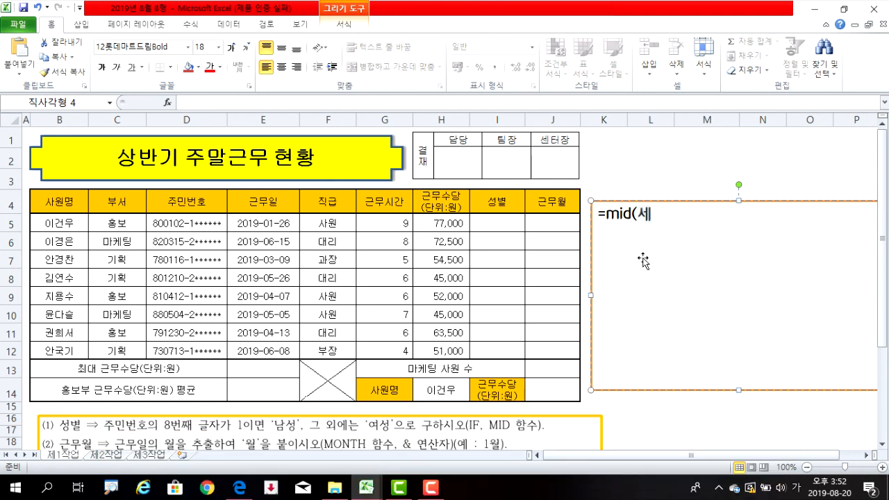
text(ㄹ)
text(,ㅅㅣ작위치)
text(,)
text(글자수))
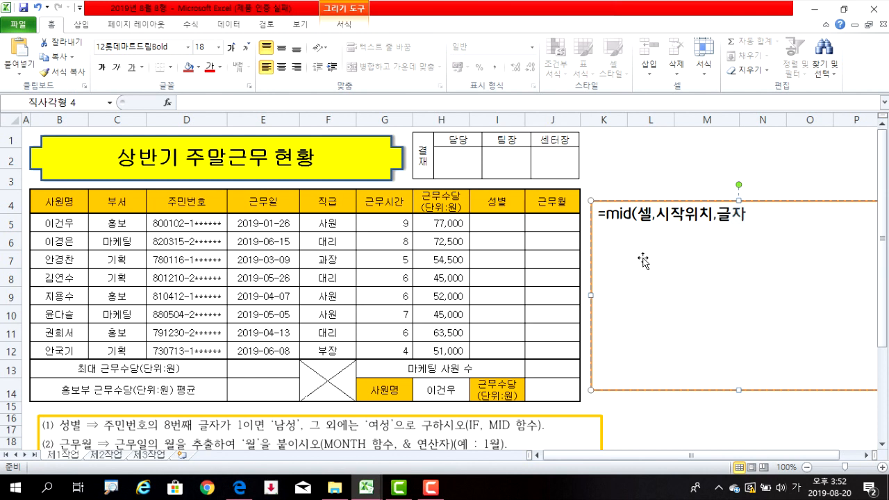
drag(606, 238, 642, 243)
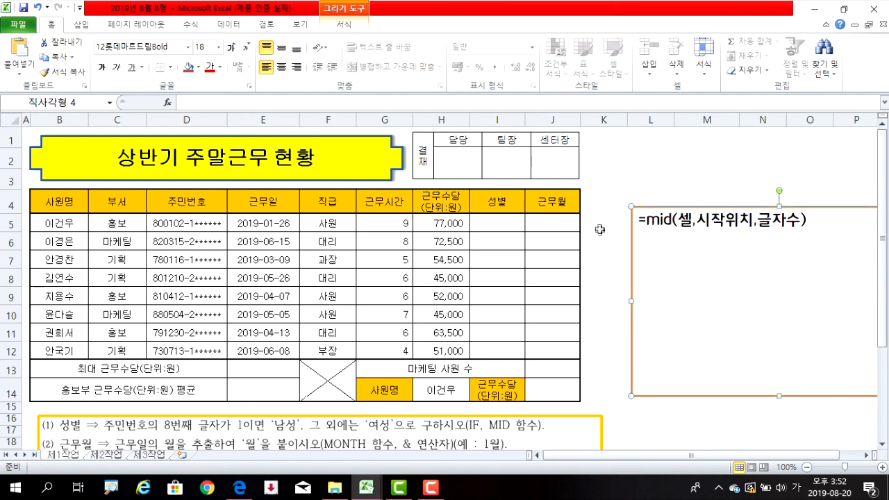
Step: Enter the test formula =MID(D5,8,1) in cell K5 to extract the eighth character of the 주민번호 value
click(600, 224)
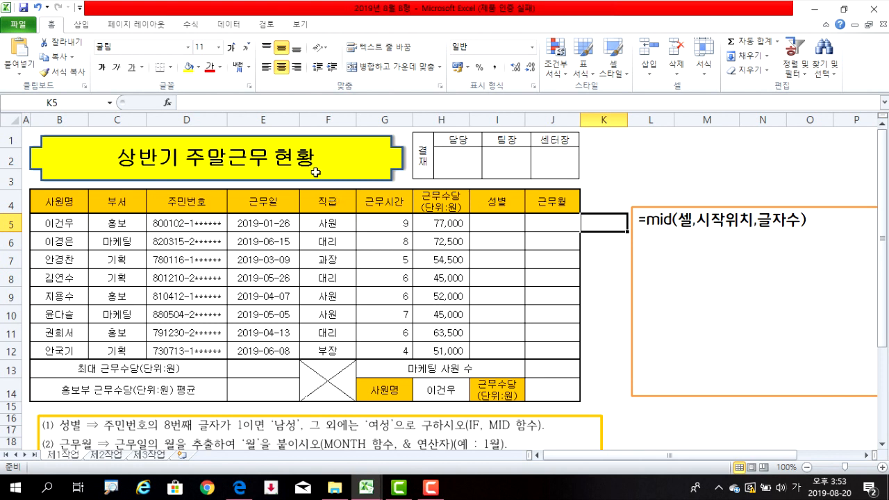
text(=)
key(BackSpace)
key(Hangul)
text(mid()
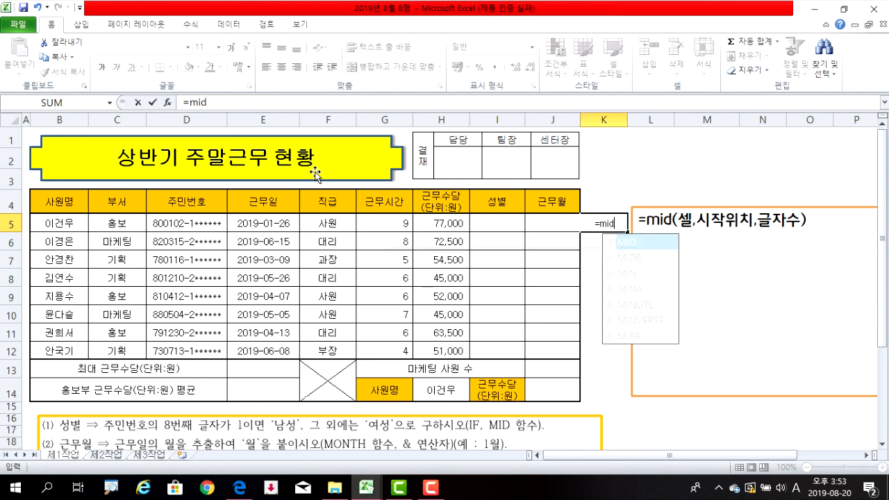
click(192, 222)
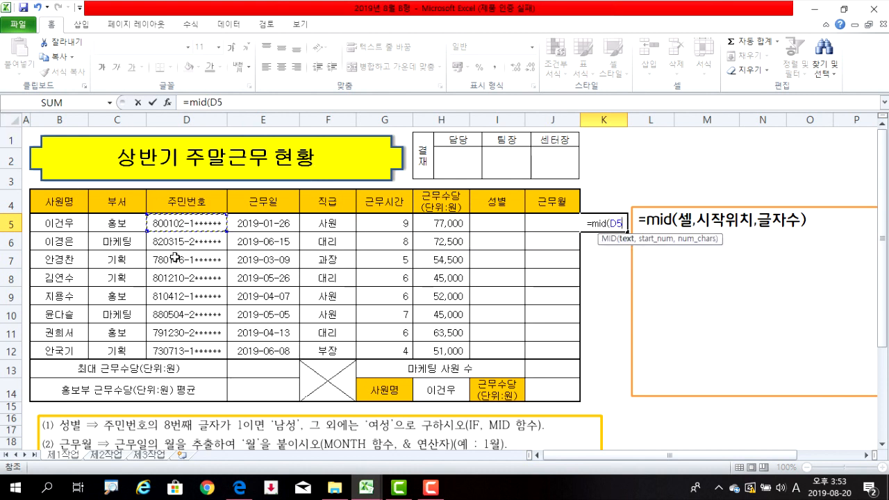
text(,)
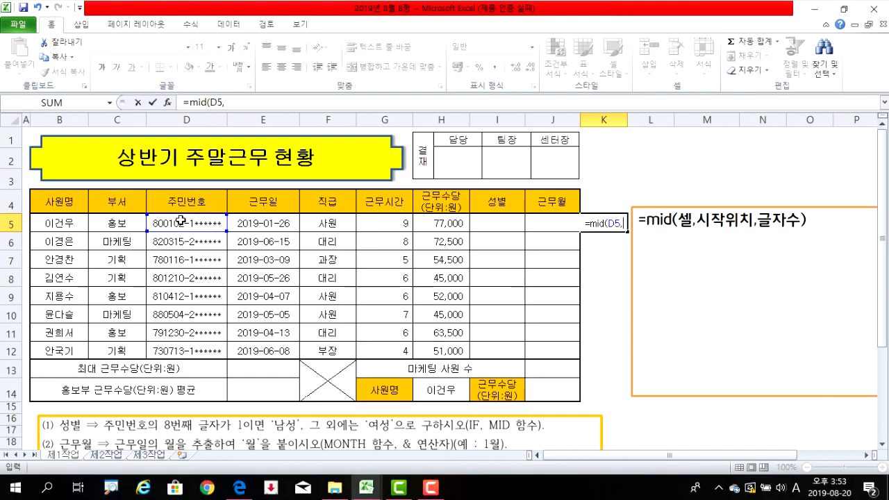
text(8,)
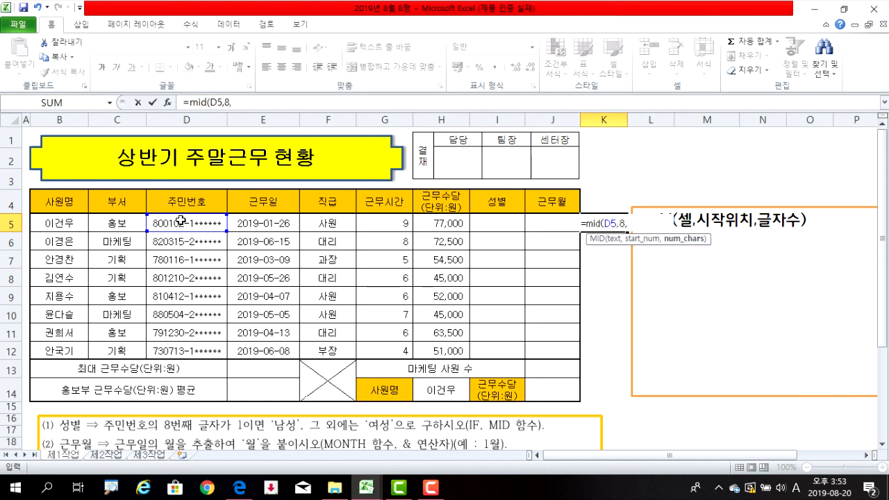
text(1)
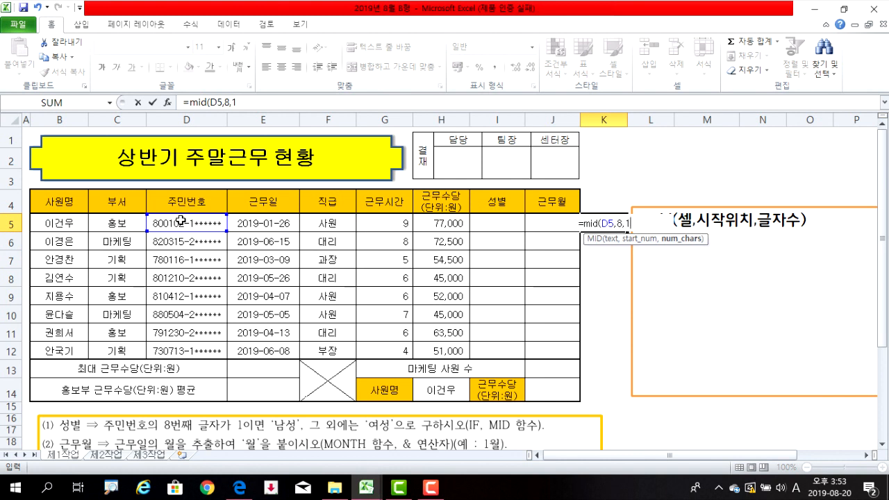
key(Return)
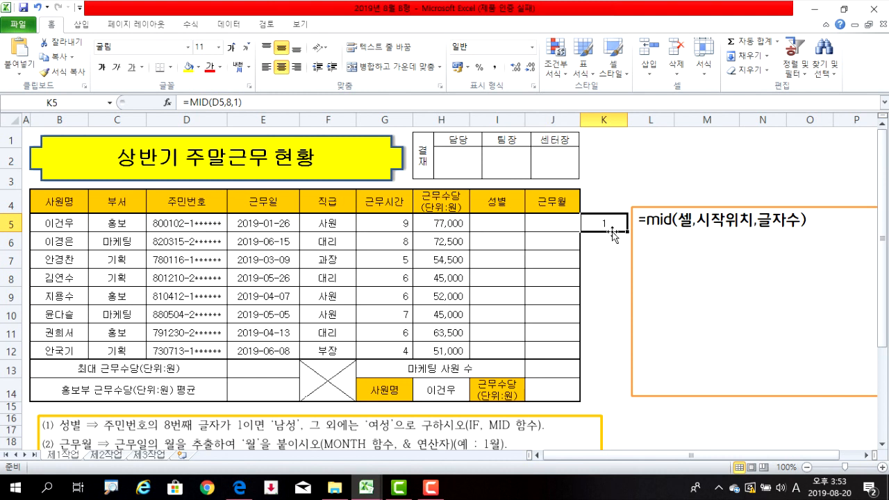
Step: Fill the MID test formula from K5 down to K12 and clear the contents of K5:K12
drag(617, 226, 616, 354)
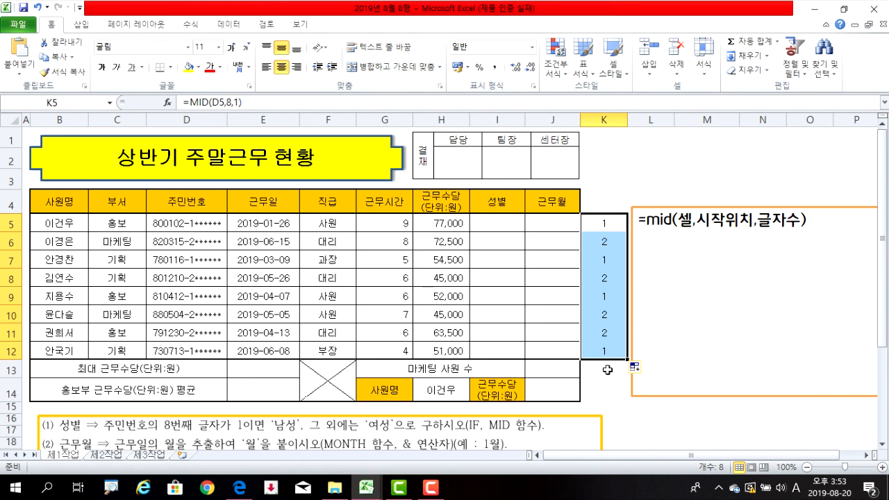
key(Delete)
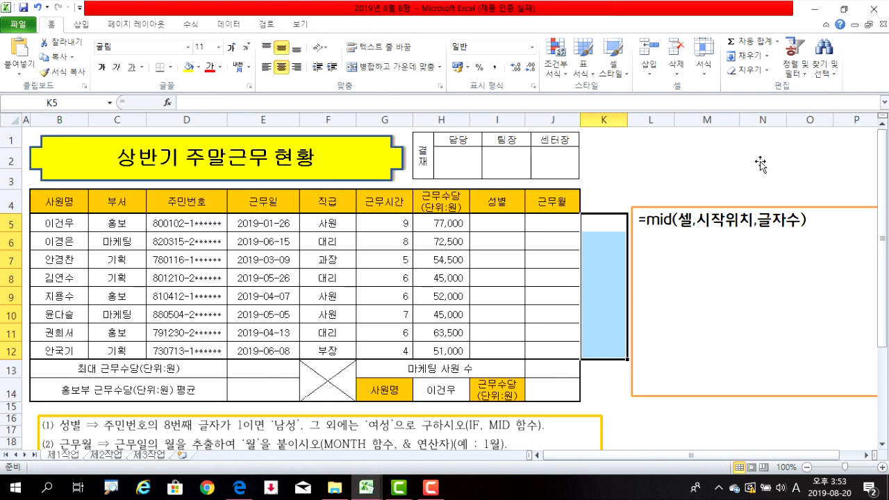
Step: Add the IF syntax "=if(조건,참,거짓)" to the note rectangle, one blank line below the MID syntax
click(801, 219)
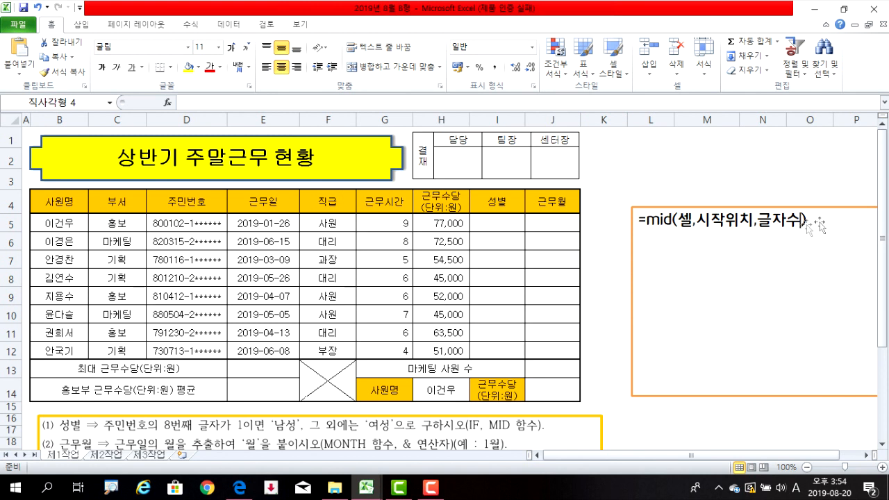
key(Return)
key(Return)
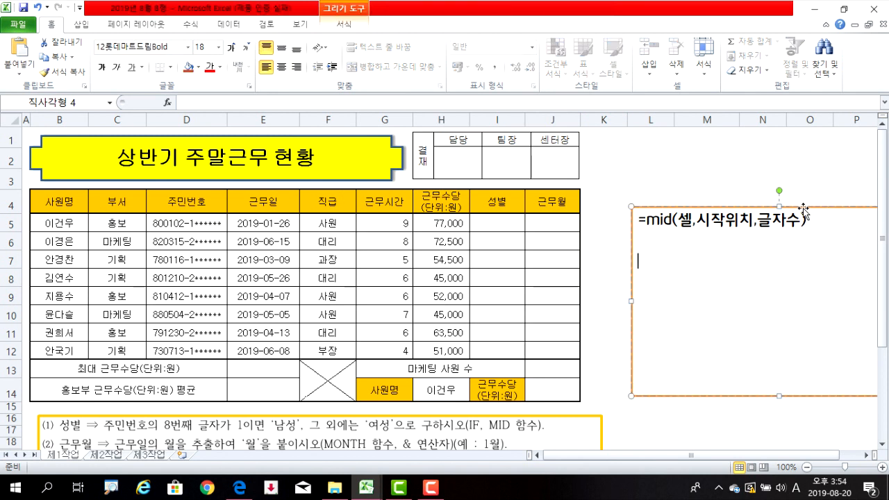
text(=if(w)
key(BackSpace)
key(Hangul)
text(조건)
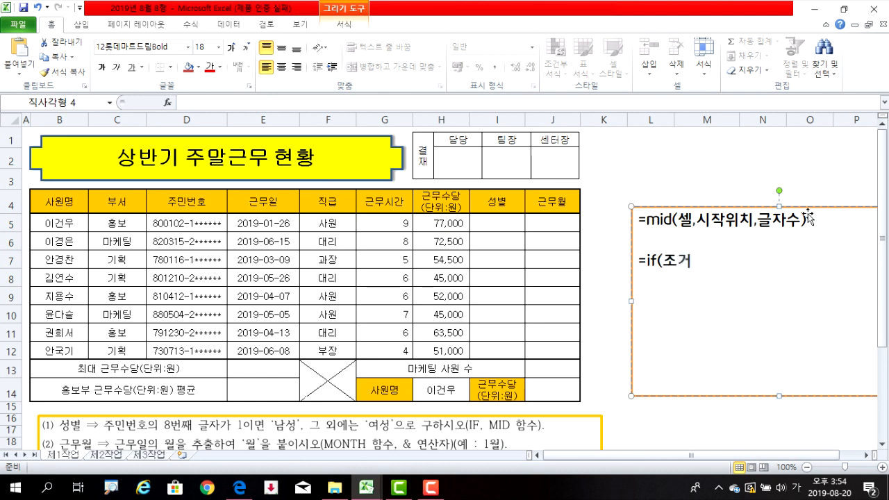
text(,)
text(참)
text(,)
text(거짓)
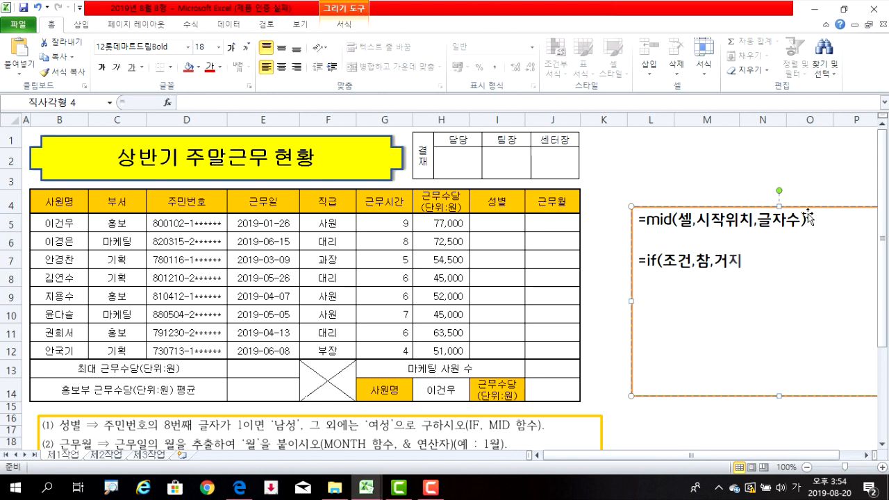
text())
Step: Add the line "조건: 주민번호의 8번째 글자가 1이면" below the IF syntax and move the rectangle back toward the table
key(Return)
text(조건:)
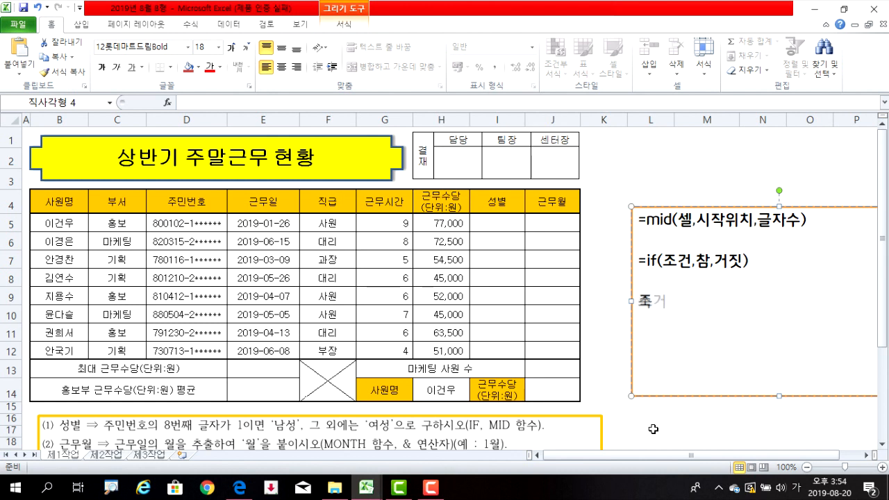
text( 주민번호의 8번ㅉ)
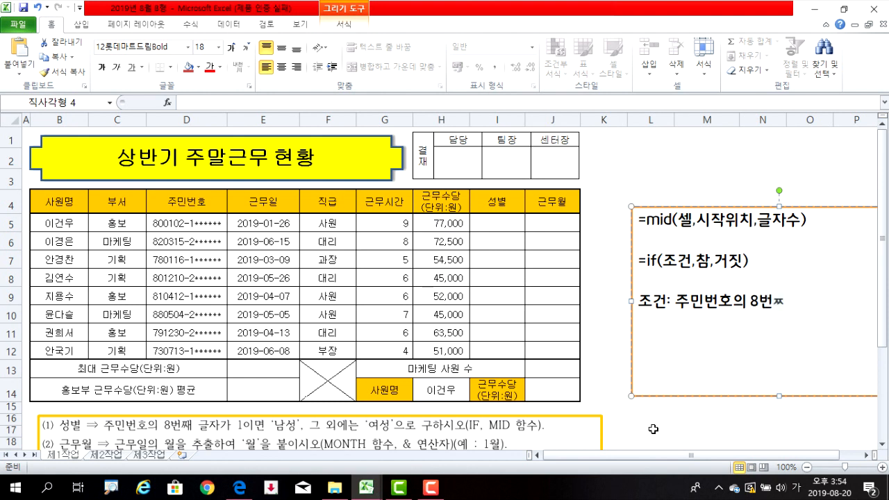
text(ㅐ )
text(1)
text(ㅡㄹ자가 1이)
text(면)
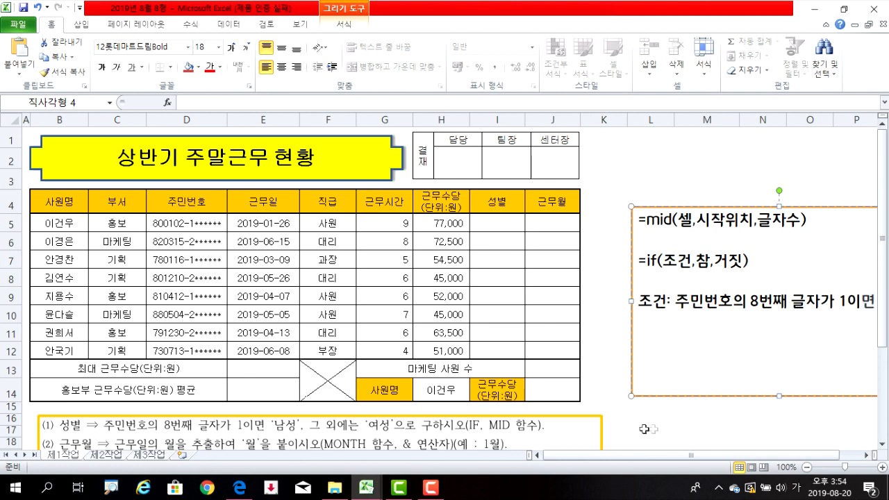
drag(868, 300, 831, 296)
Step: Add two lines below the condition in the note: 참: "남성" and 거짓: "여성"
click(868, 310)
key(Return)
text(참: "남성)
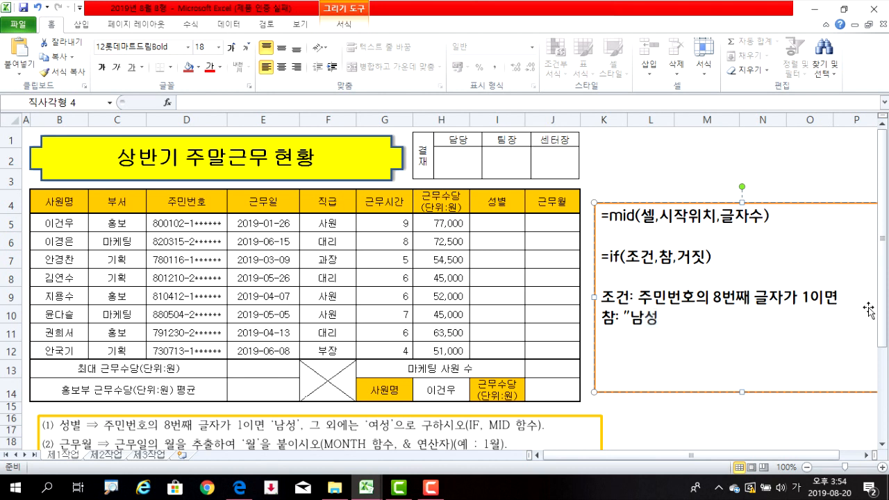
text(" )
text(거짓)
text(:)
text( ")
text(여성)
text(")
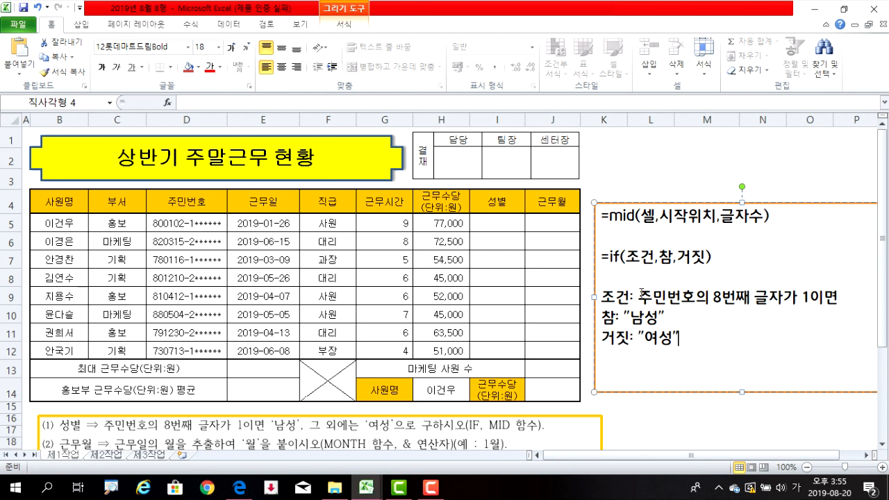
Step: Color the condition description, the word 조건 in the IF syntax, and "mid(셀,시작위치,글자수)" red in the note
drag(830, 297, 838, 297)
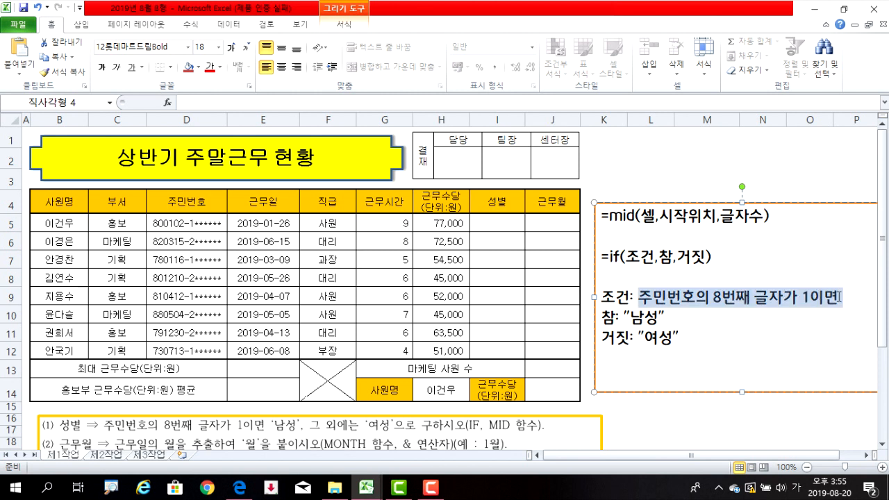
click(209, 67)
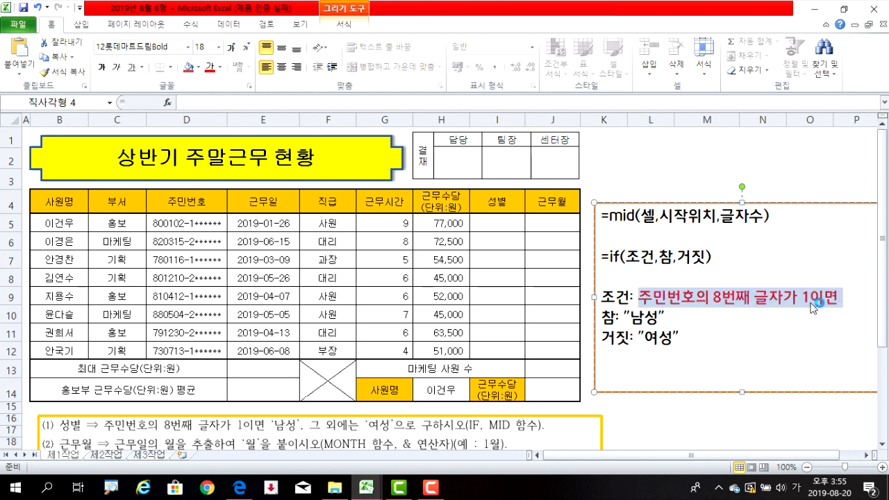
drag(625, 257, 654, 257)
click(209, 68)
drag(609, 217, 770, 219)
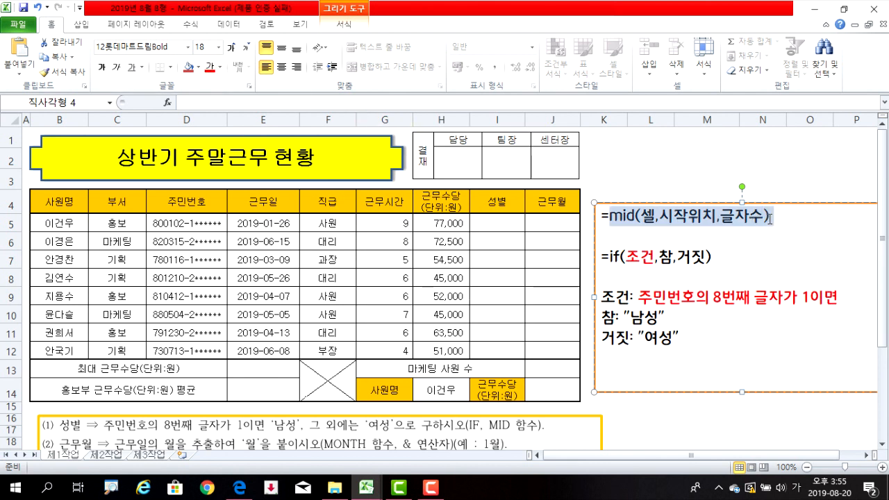
click(210, 67)
click(707, 322)
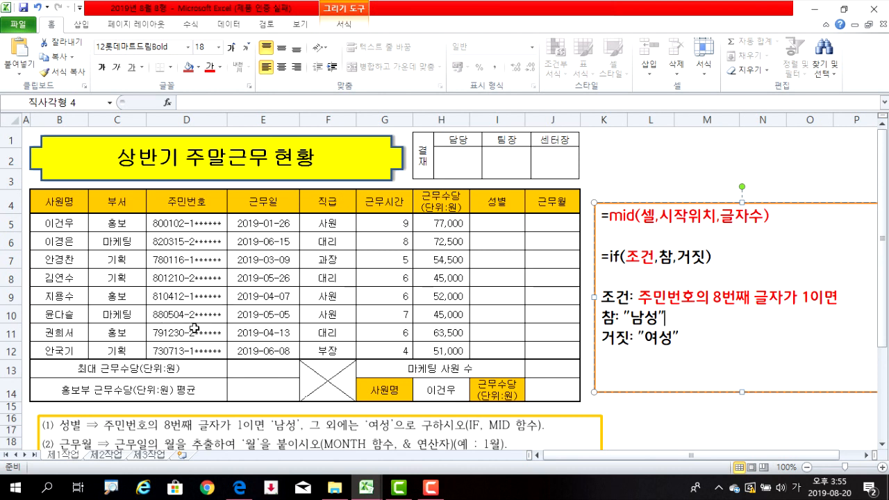
Step: Begin an IF formula in cell I5, the first data row of the 성별 column
click(511, 230)
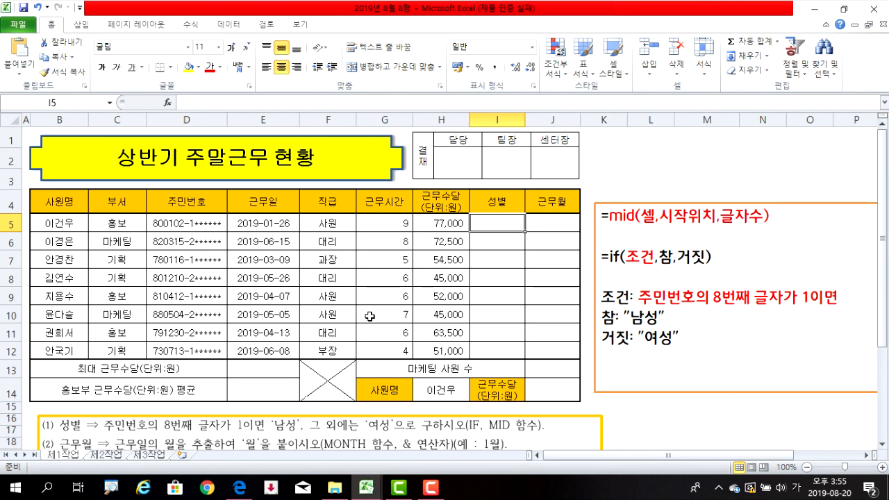
text(=ㅑ)
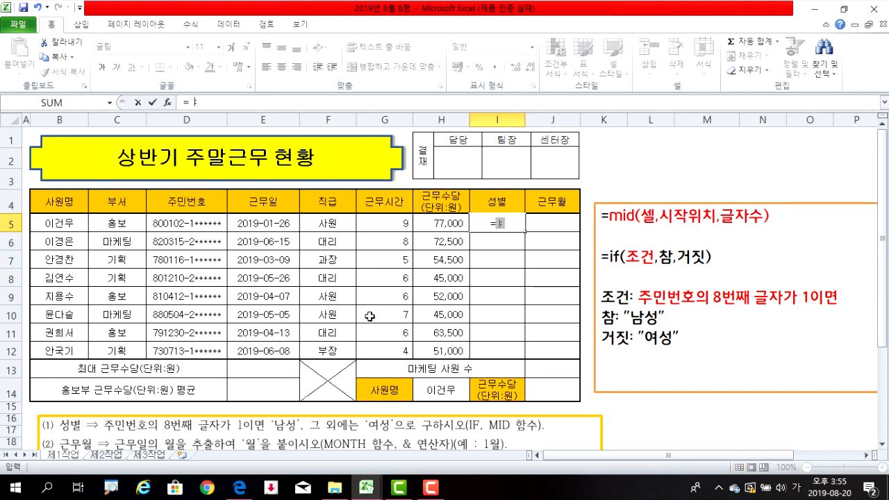
key(BackSpace)
key(Hangul)
text(if)
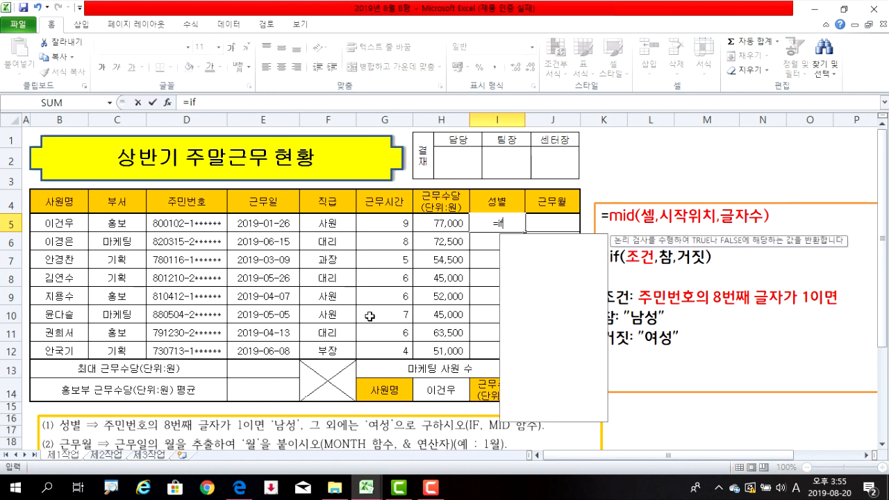
text(()
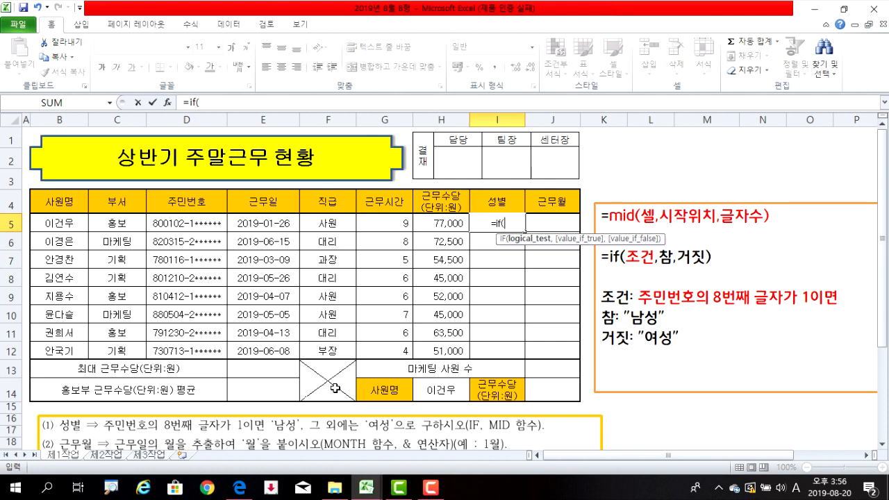
Step: Enter mid(D5,8,1)=1 as the IF condition, taking one character from position 8 of the 주민번호 cell
text(mid)
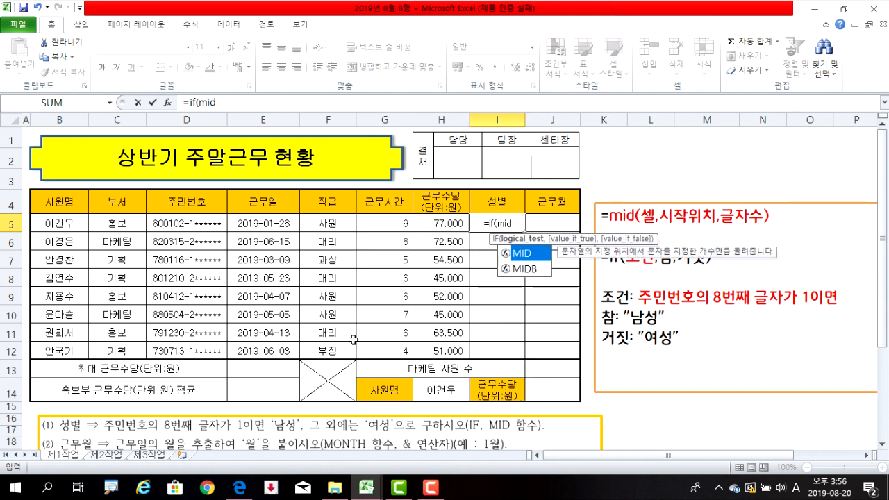
text(()
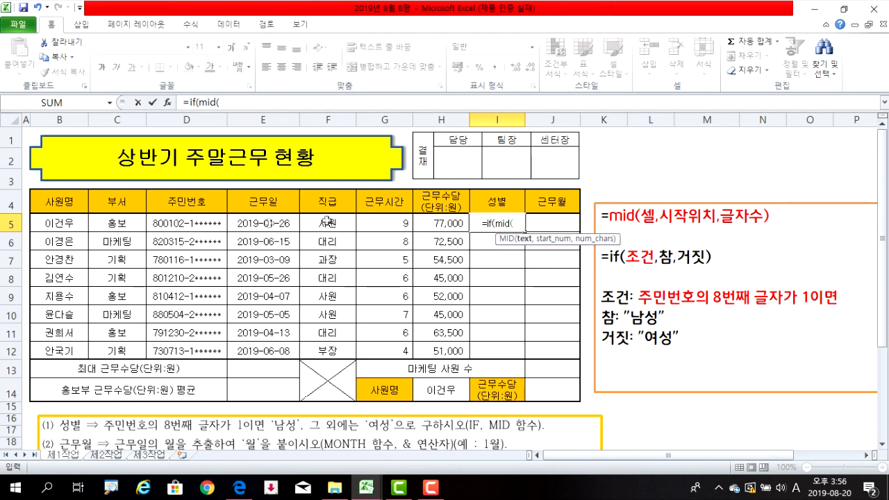
click(208, 225)
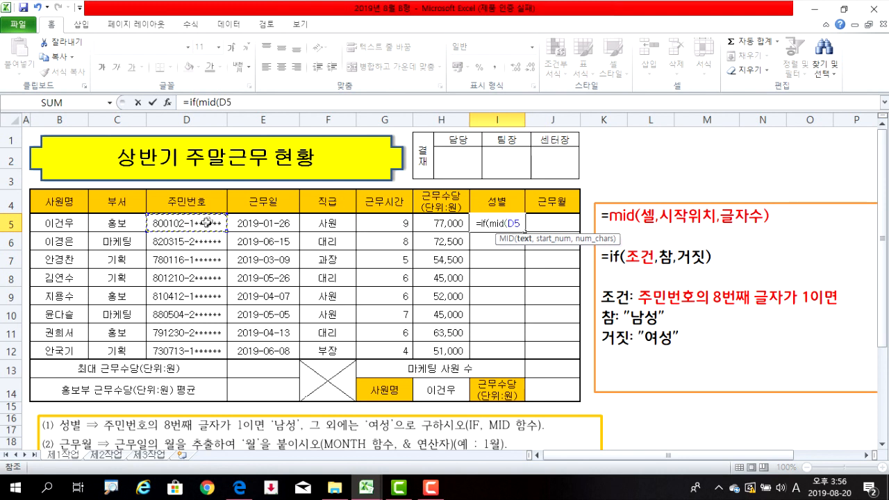
text(,)
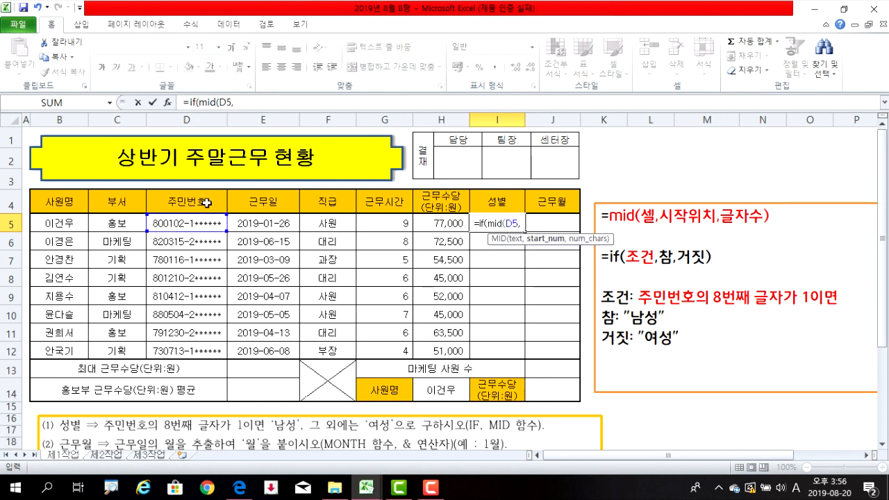
text(8)
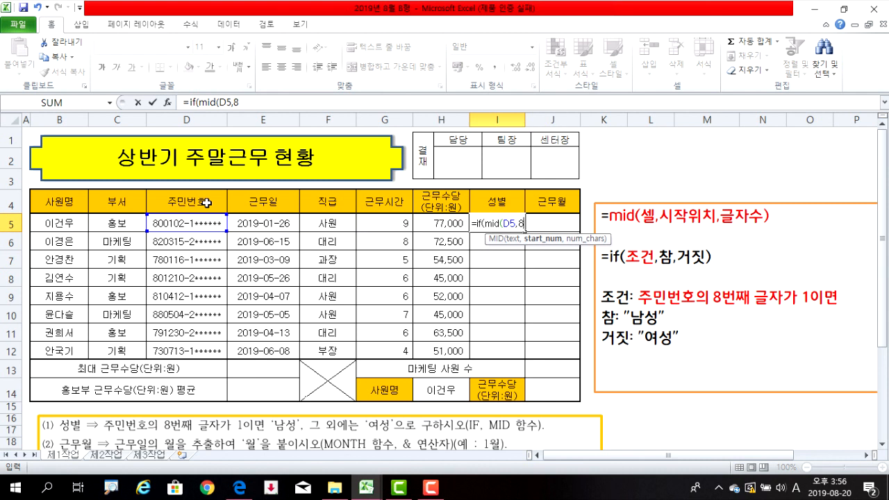
text(,)
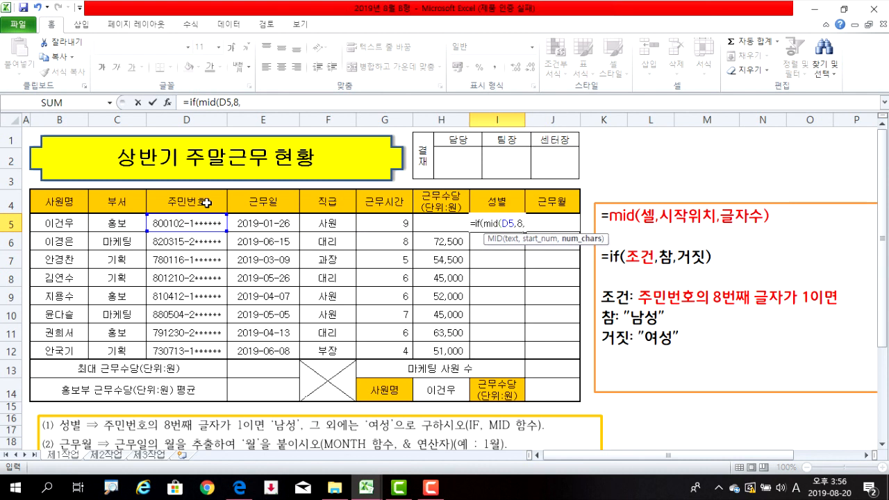
text(1)
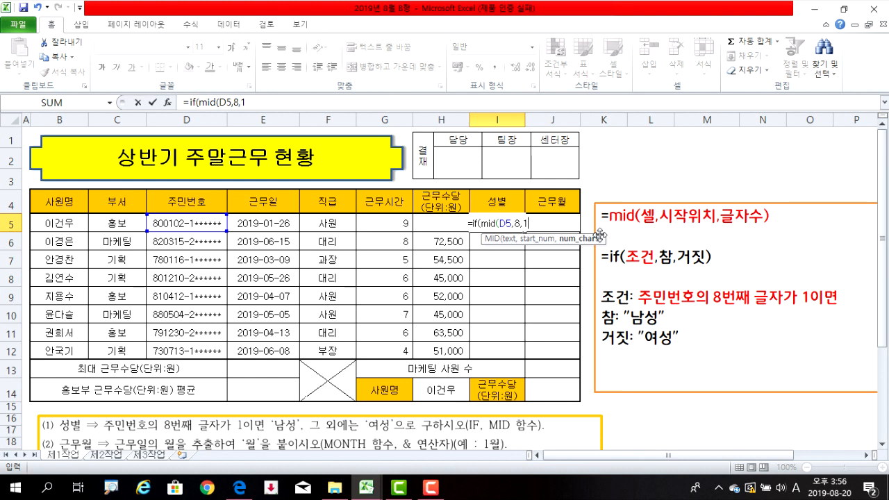
text())
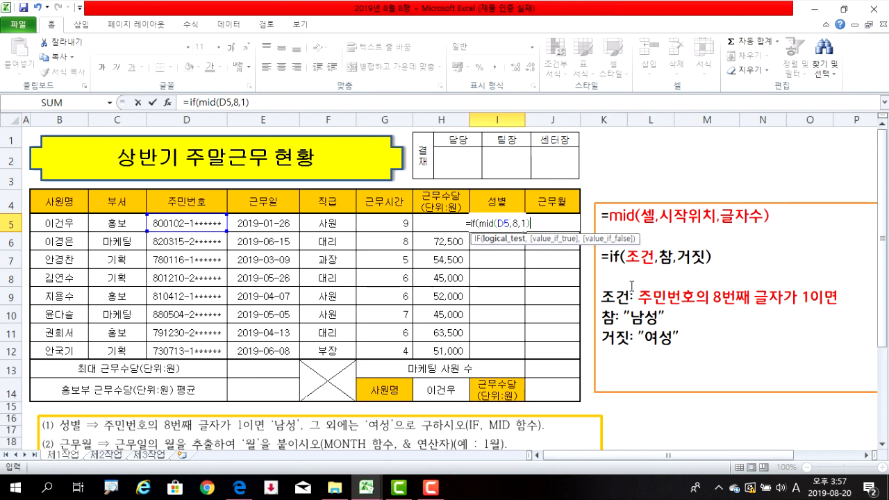
text(=)
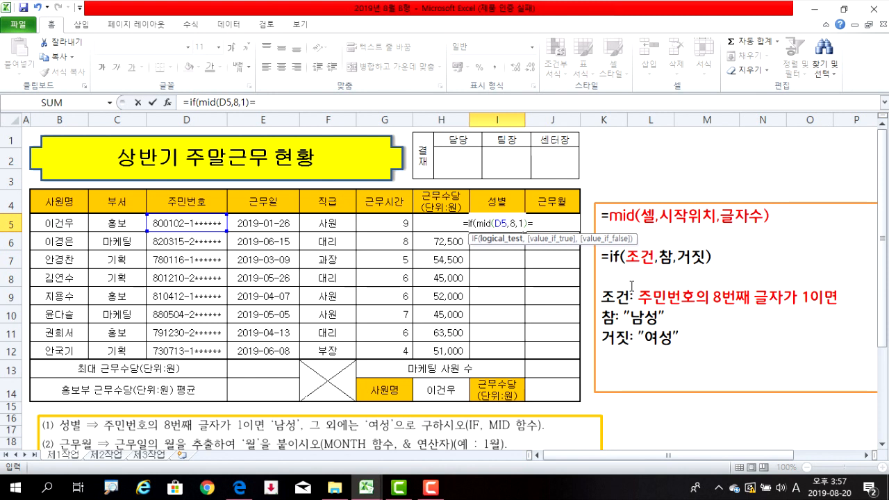
text(1)
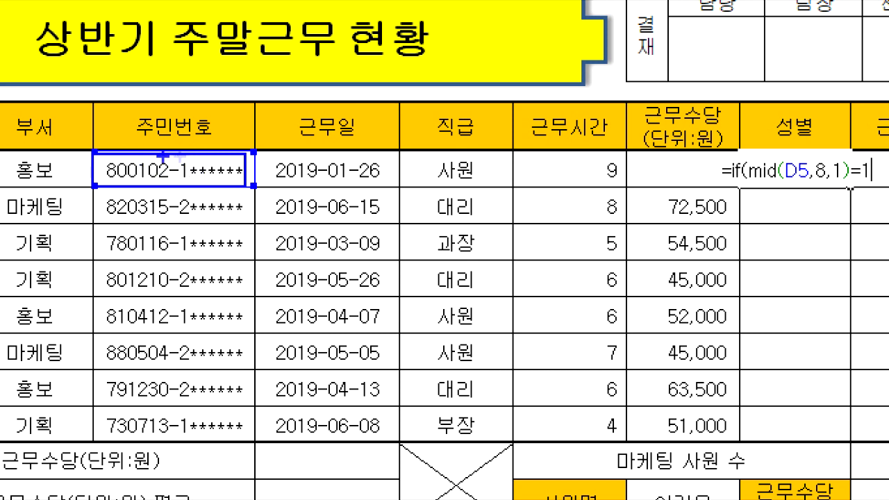
key(Escape)
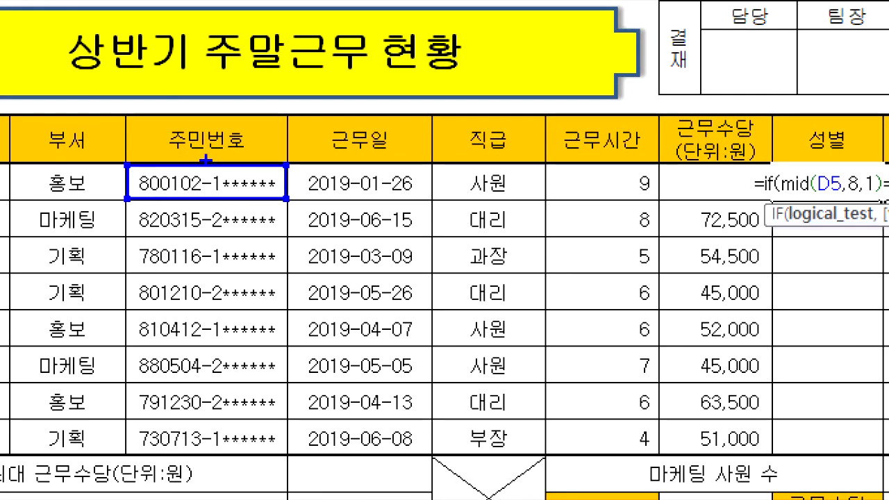
drag(237, 310, 235, 443)
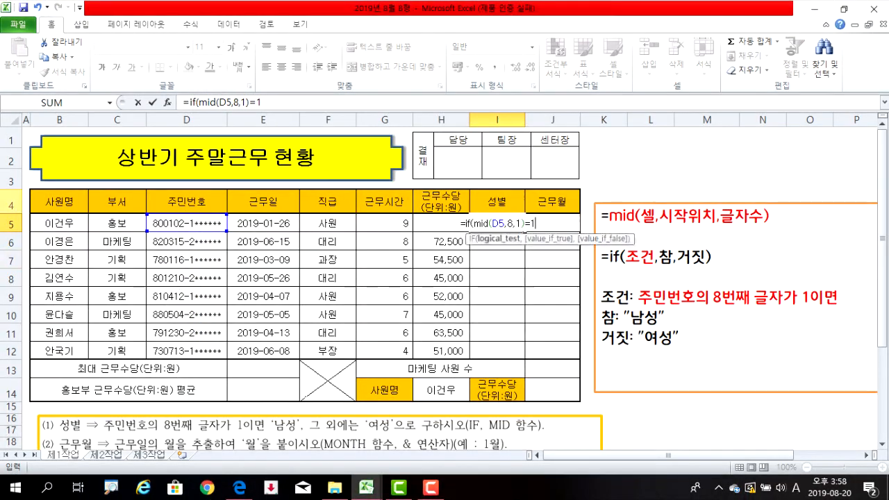
Step: Enclose the 1 in the IF condition in quotation marks so it reads mid(D5,8,1)="1"
key(F2)
key(Left)
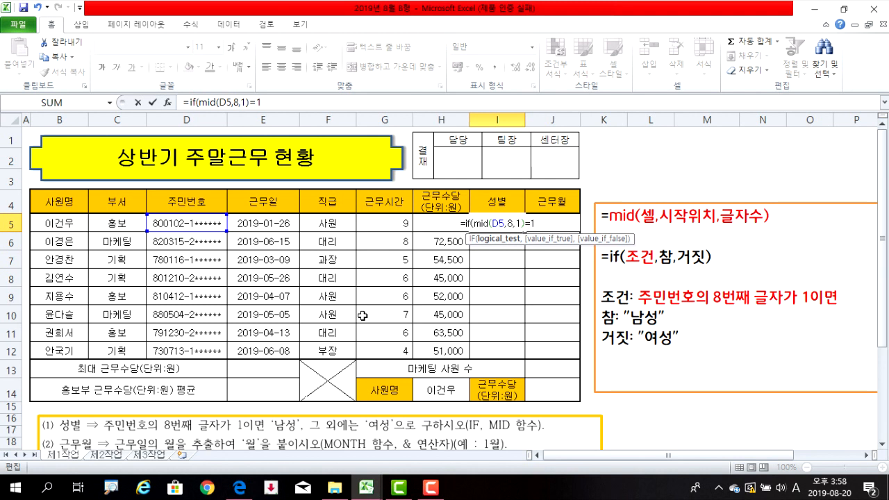
text(")
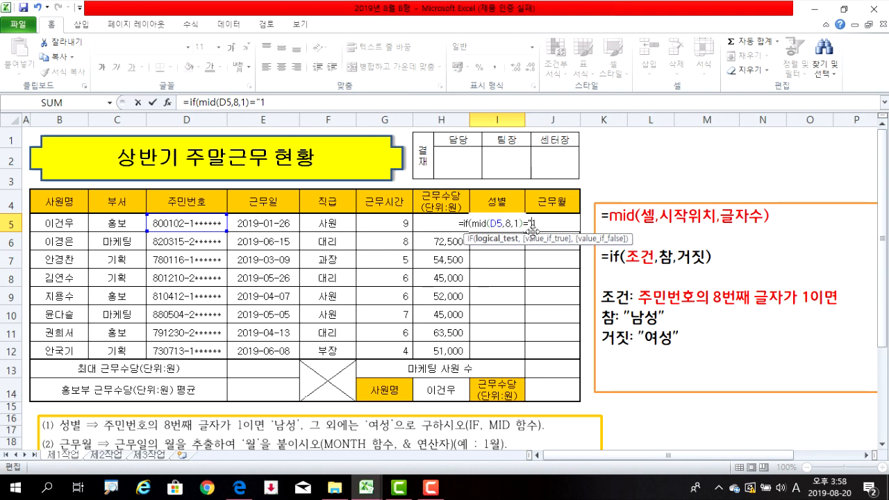
key(Right)
text(")
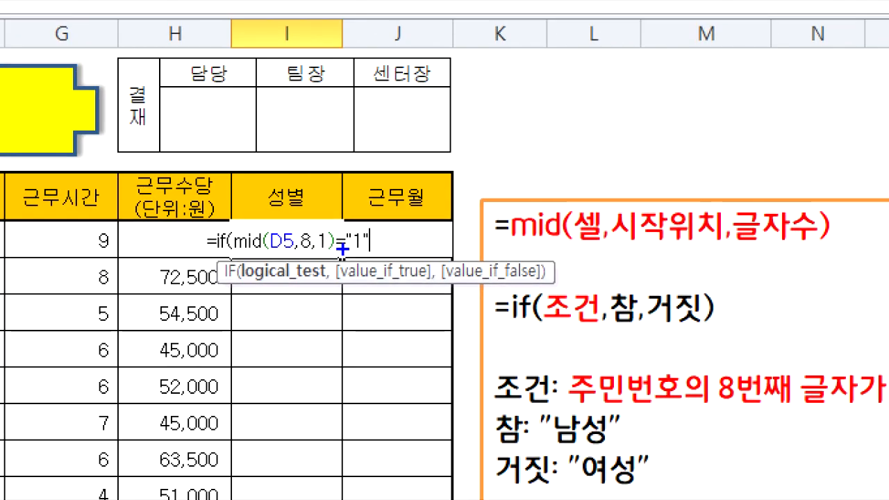
drag(234, 253, 364, 253)
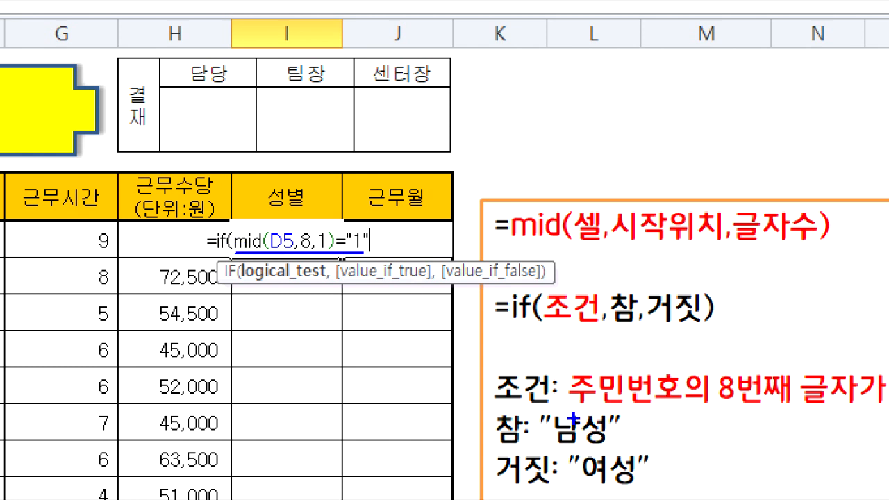
drag(549, 330, 601, 331)
drag(596, 304, 613, 339)
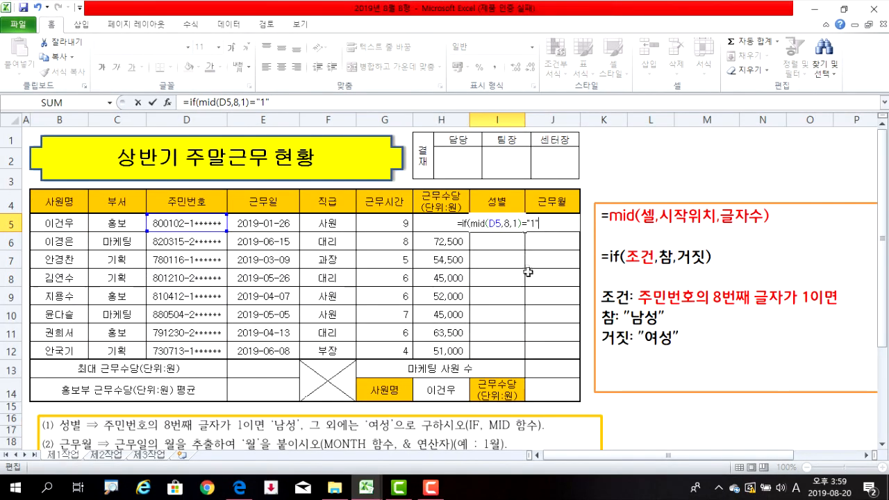
Step: Complete the IF formula with "남성" as the true value and "여성" as the false value, closing the parenthesis
text(,)
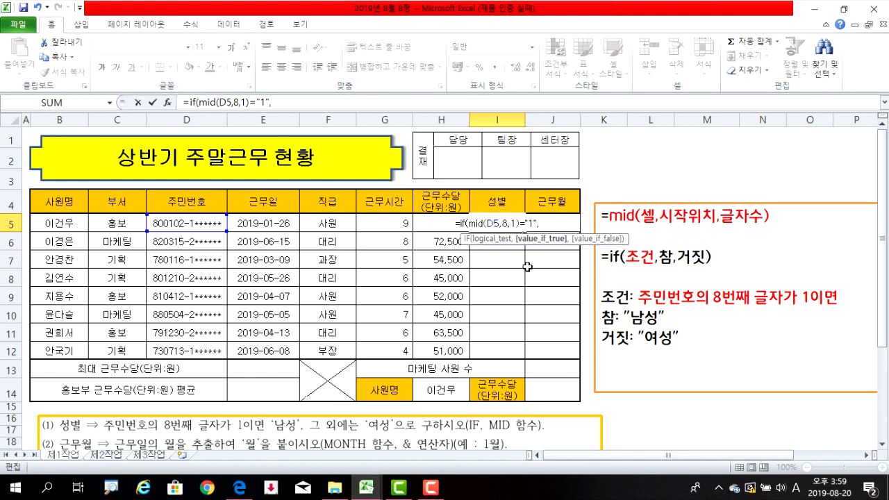
text(")
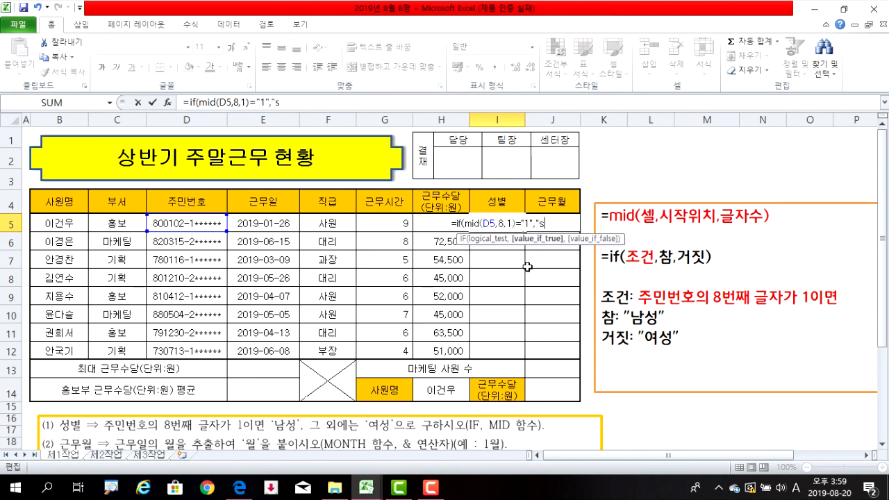
text(남성)
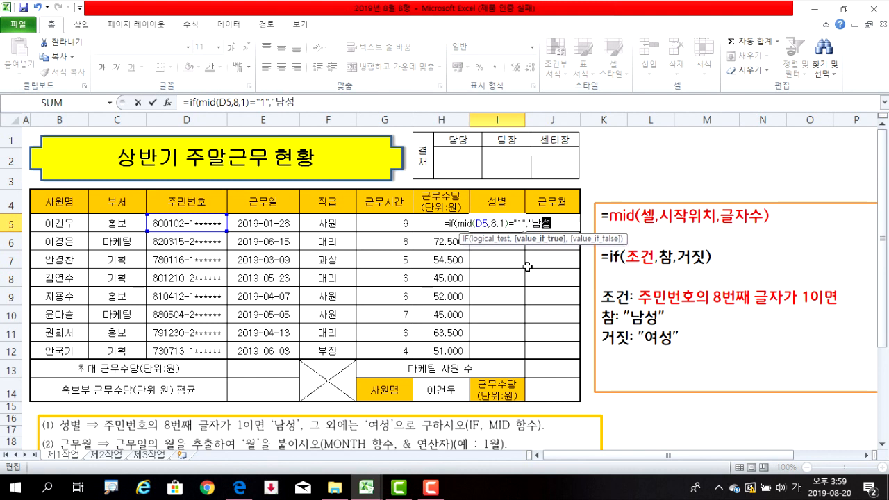
text(")
text(,)
text("엿)
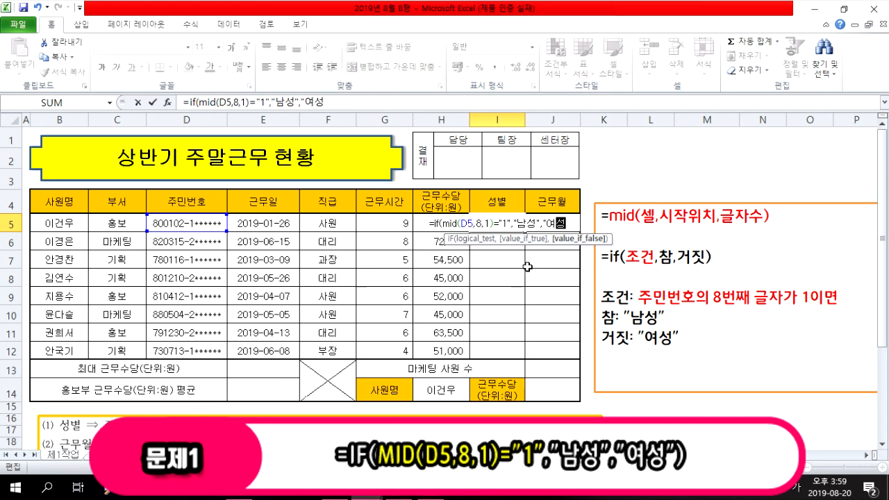
text(")
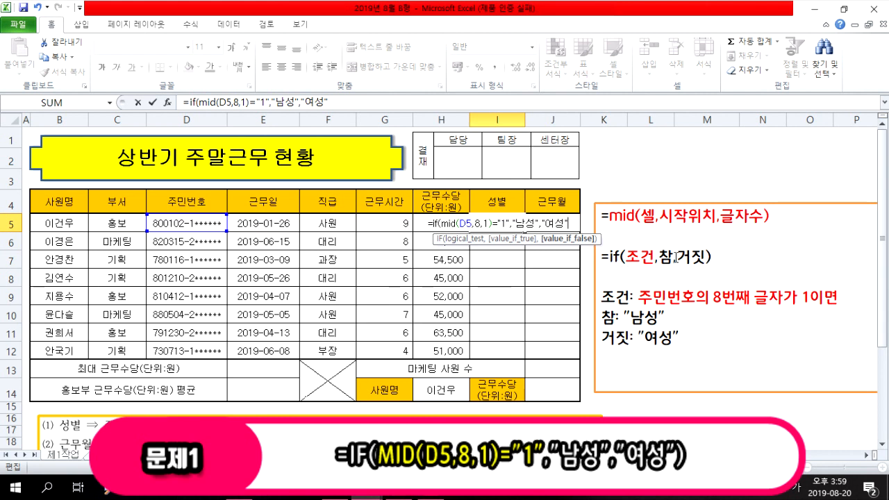
text())
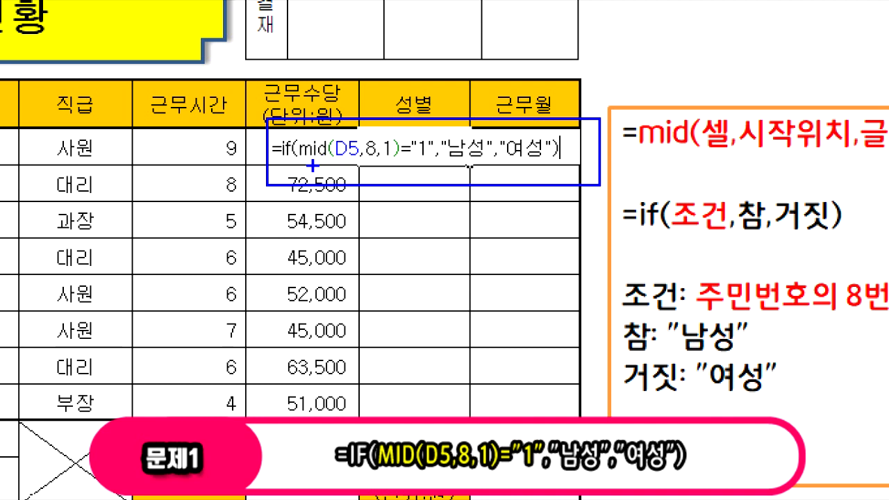
drag(312, 159, 354, 159)
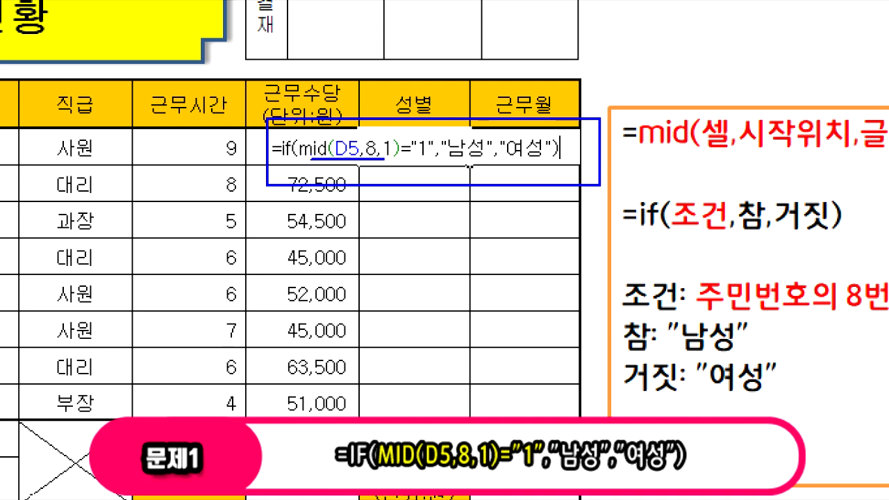
drag(428, 160, 436, 159)
drag(450, 161, 548, 167)
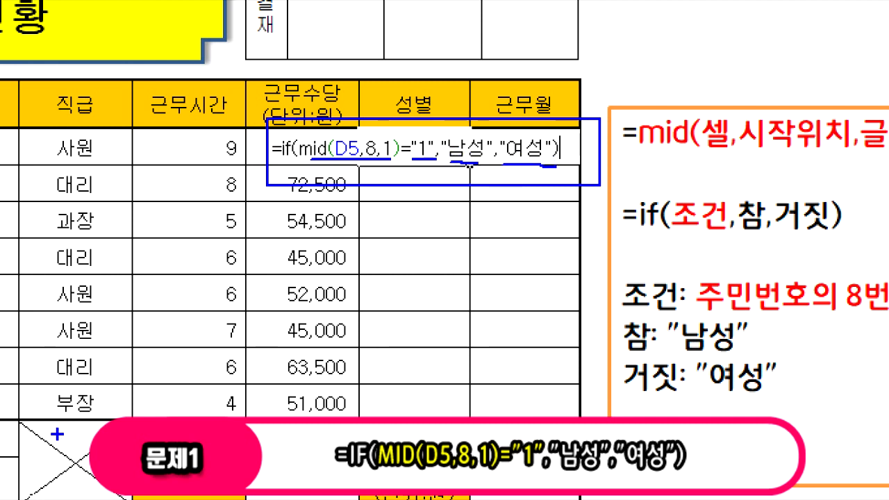
key(Escape)
Step: Commit the formula in I5 and fill it down to I12 without formatting
key(Return)
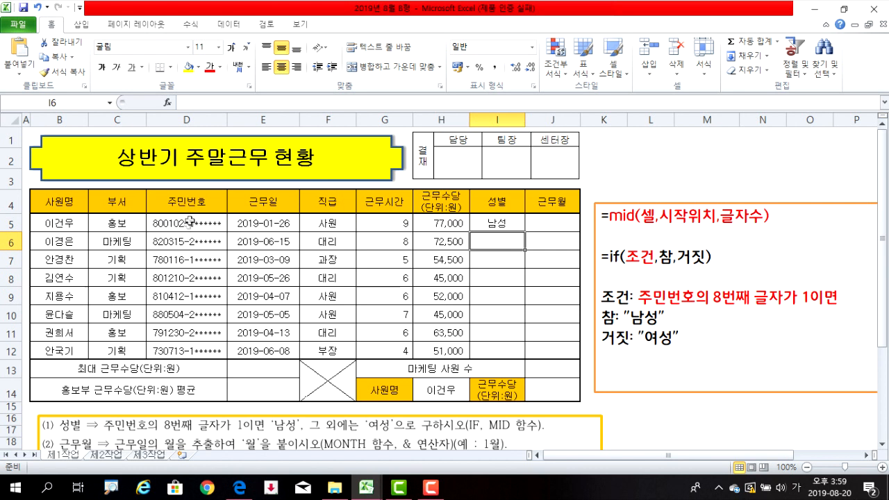
click(497, 224)
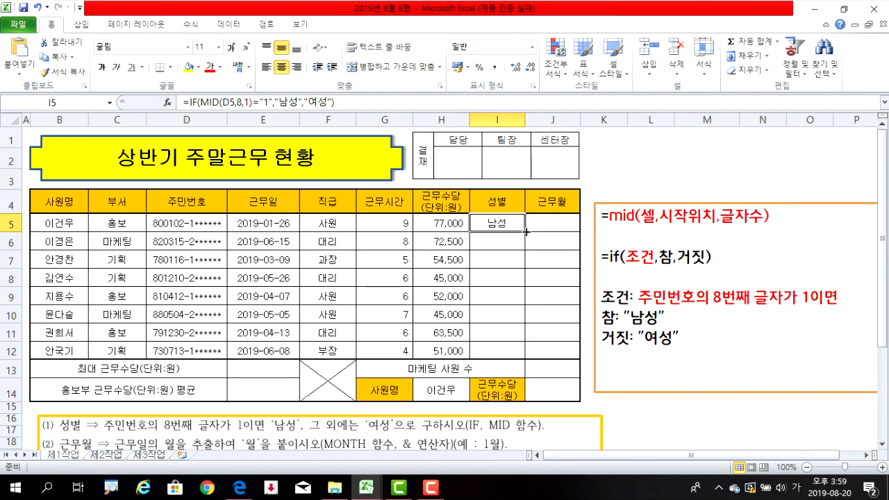
drag(526, 232, 524, 360)
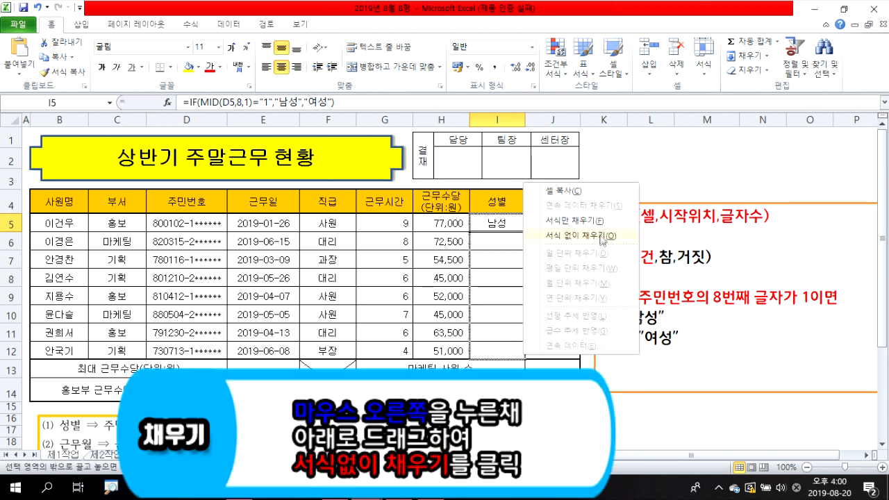
click(560, 236)
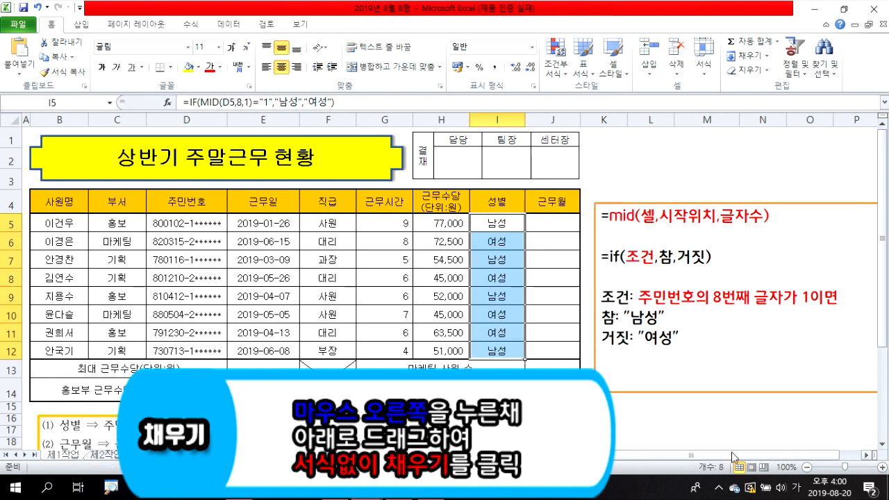
Step: Replace the explanation box's text with =month(셀)&"월"
click(623, 175)
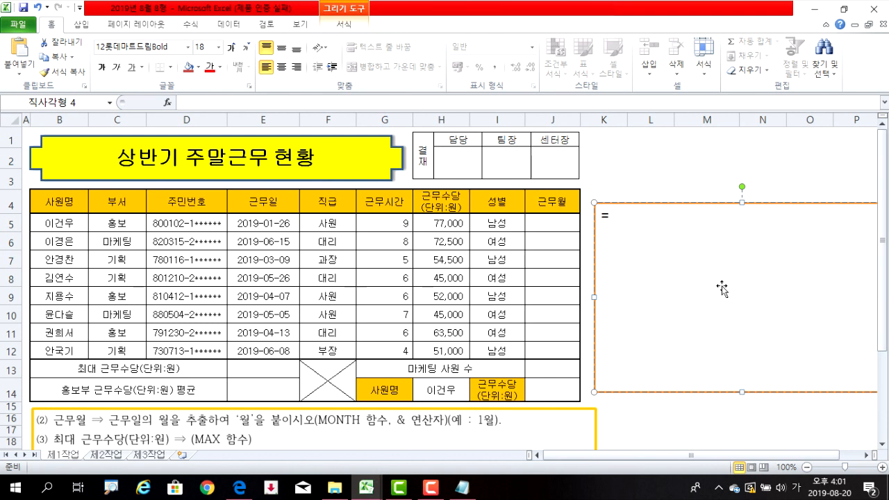
key(BackSpace)
key(BackSpace)
key(Hangul)
text(month(셀)&”ㅇ)
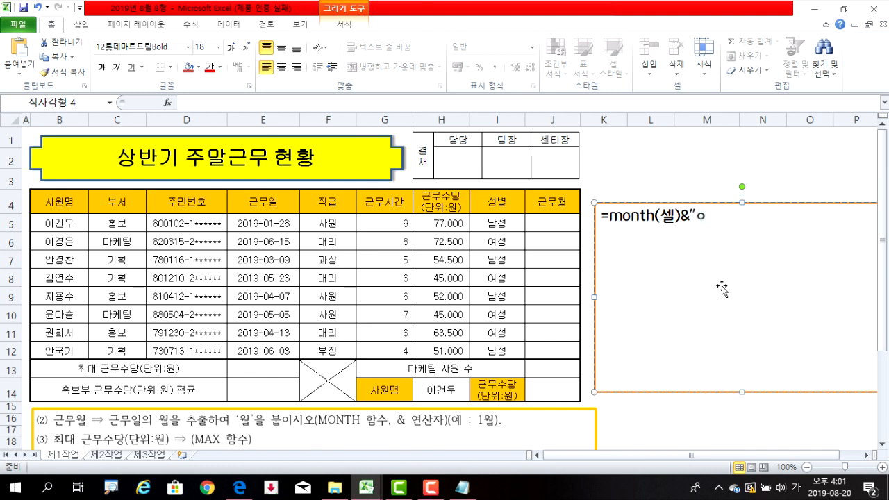
text(월)
text(")
Step: Colour the &"월" part of the MONTH syntax note red
drag(674, 218, 718, 219)
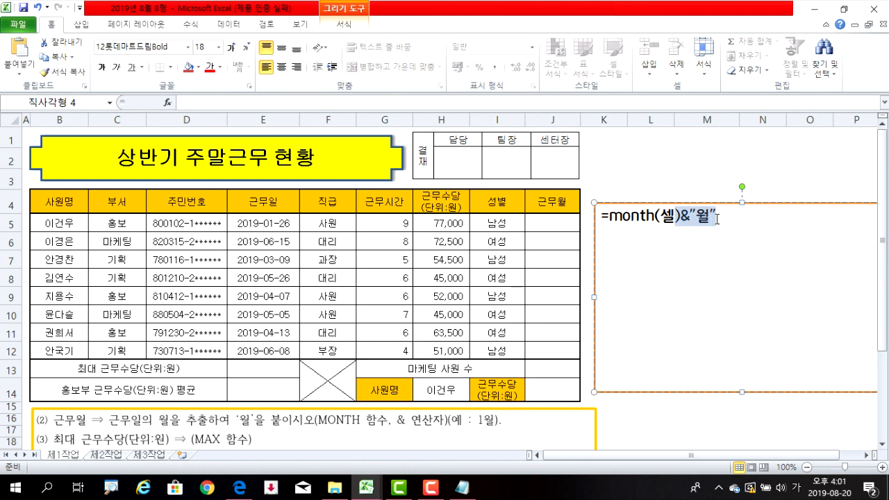
click(681, 220)
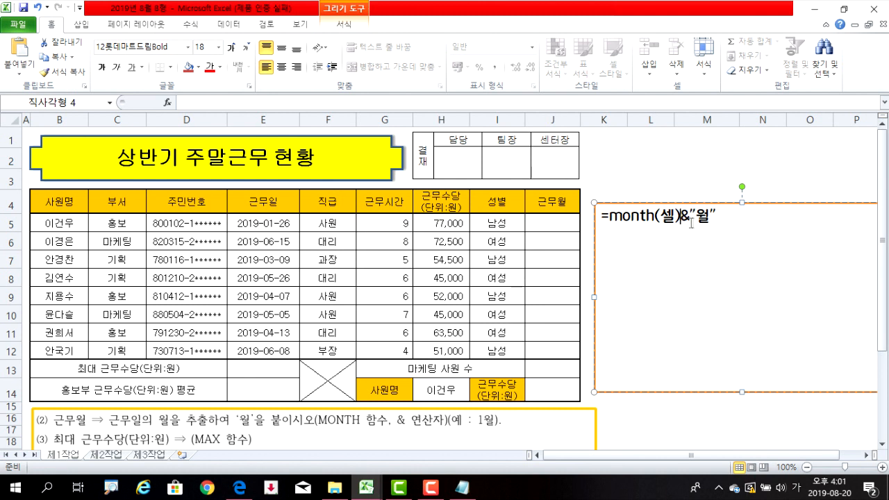
drag(681, 220, 706, 222)
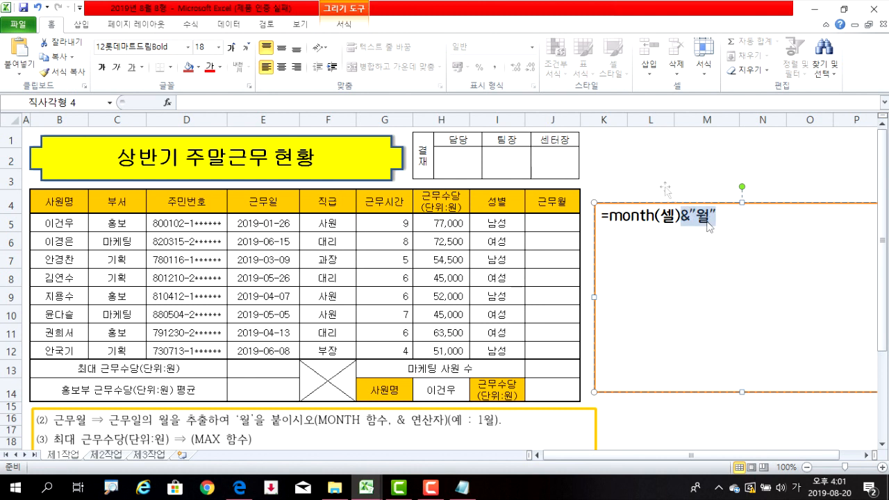
click(209, 66)
click(786, 232)
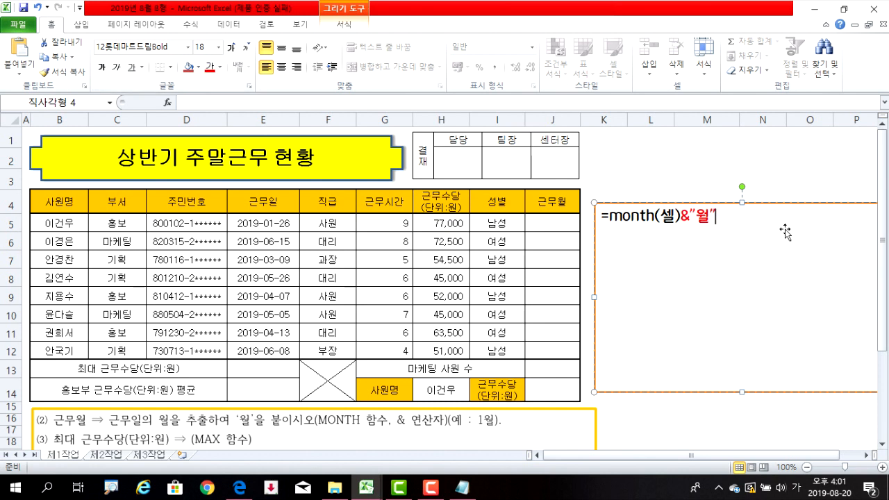
Step: Add =year(셀) in black text below the MONTH line in the explanation box, leaving a blank line between them
key(Return)
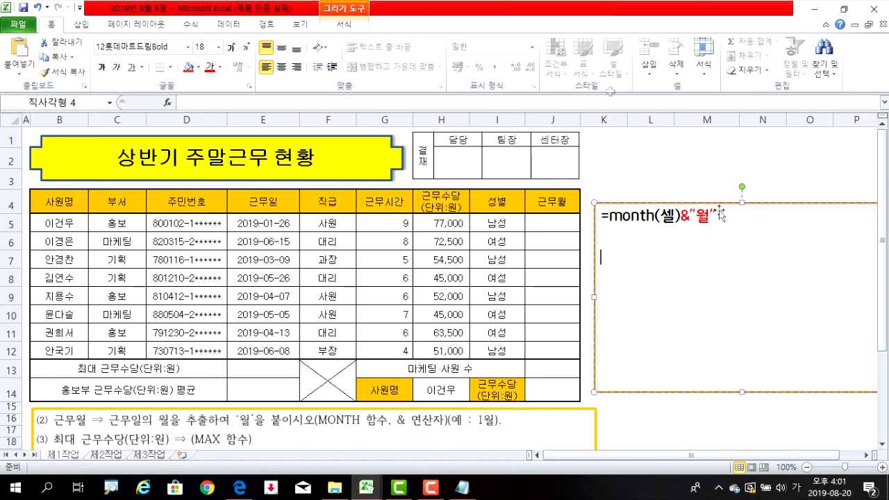
click(220, 67)
click(237, 84)
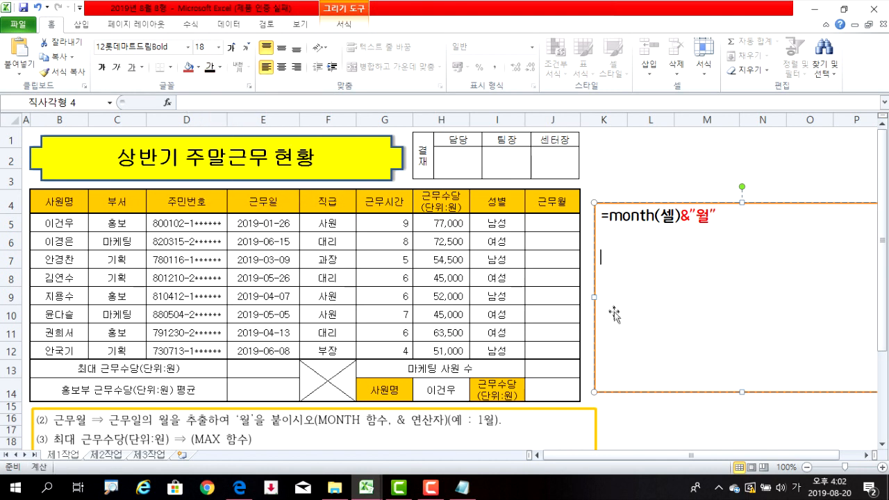
text(=ㅛ)
key(BackSpace)
key(Hangul)
text(year()
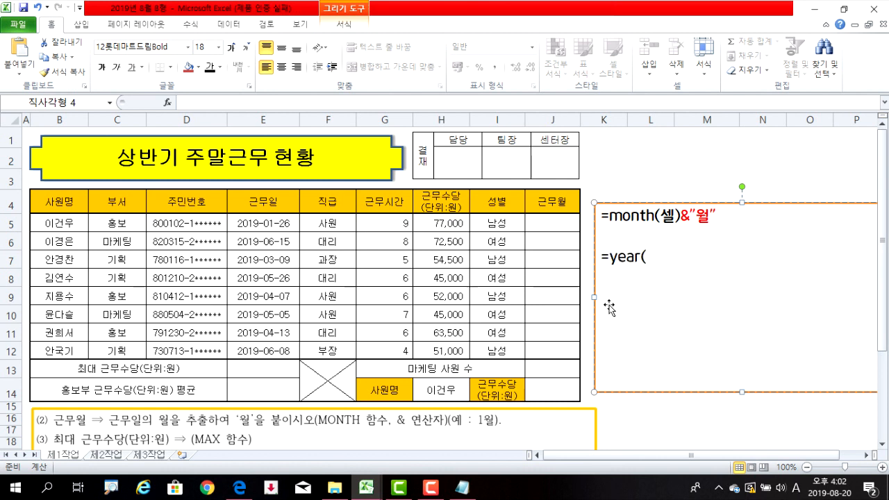
key(Hangul)
text(셀))
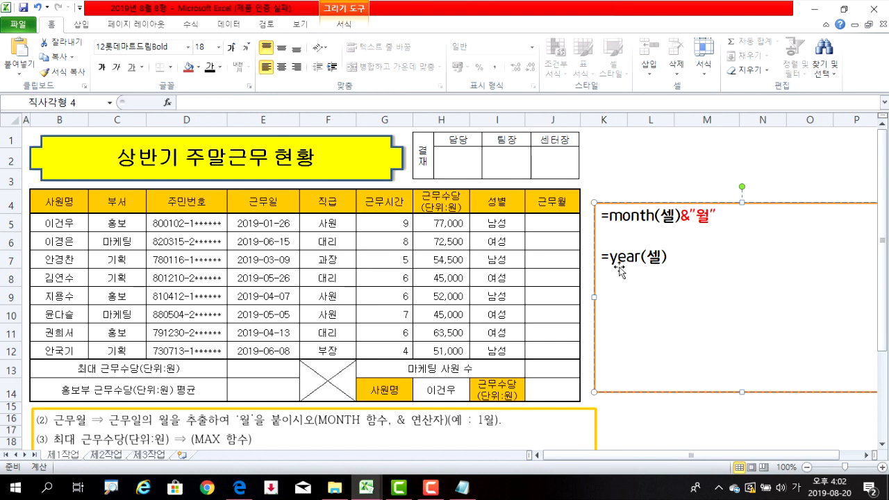
Step: Add =day(셀) on a new line below the YEAR syntax in the explanation box
key(Return)
text(=ㅇ)
key(BackSpace)
key(Hangul)
text(day(tpf)
key(BackSpace)
key(BackSpace)
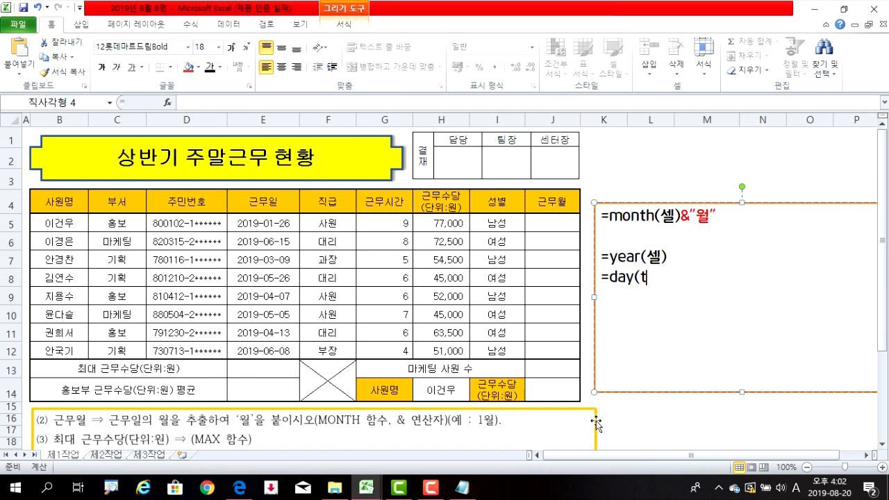
text(ㅔㄹ)
text())
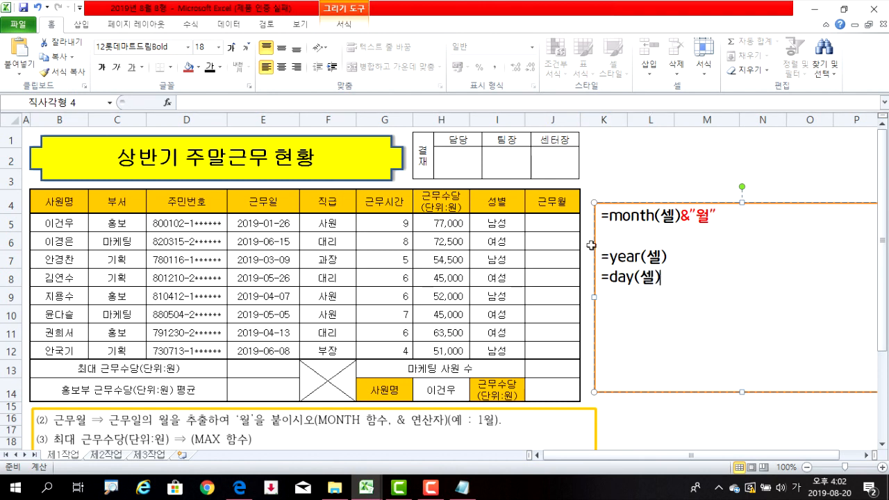
Step: Shift the explanation box down clear of J5 and enter =month(E5) there, referencing the first 근무일 date
drag(588, 210, 546, 317)
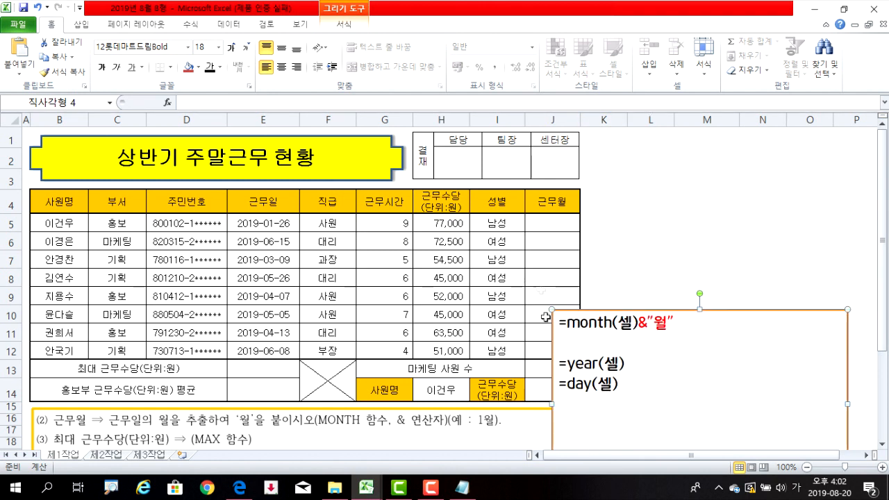
click(555, 216)
text(=)
key(BackSpace)
text(month()
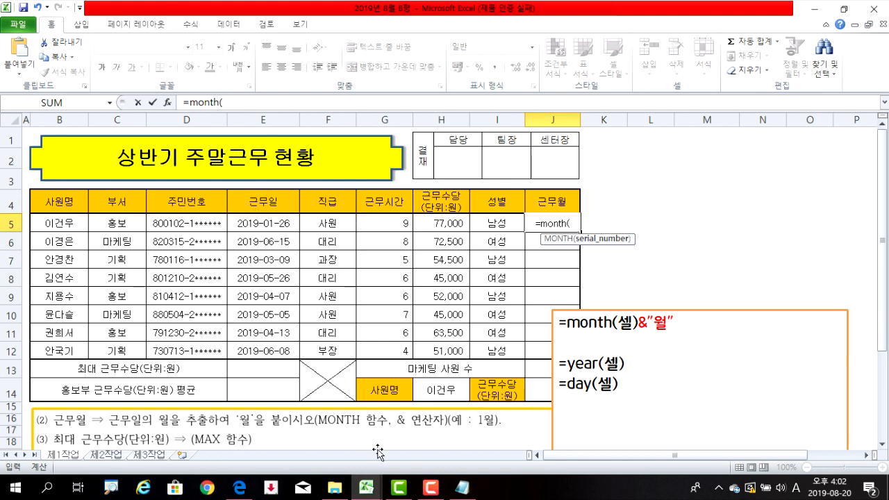
click(277, 225)
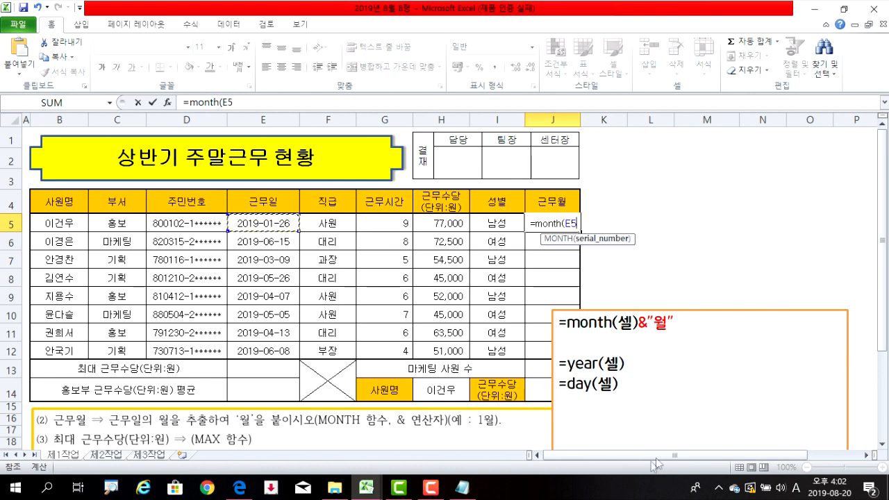
text())
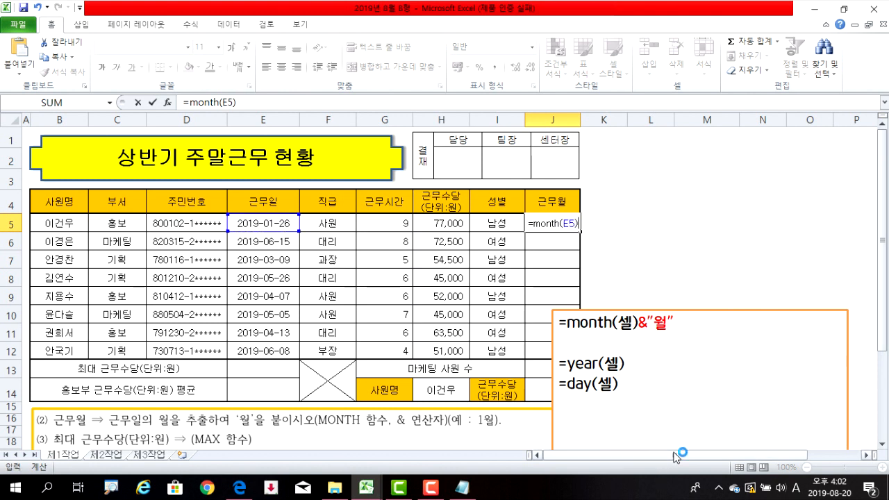
Step: Append &"월" to the MONTH formula in J5 and commit it
text(&"d)
key(BackSpace)
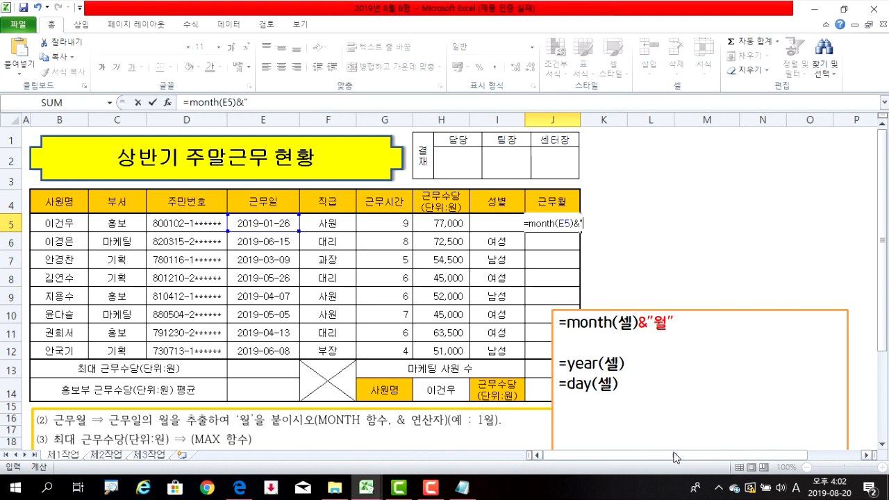
text(월")
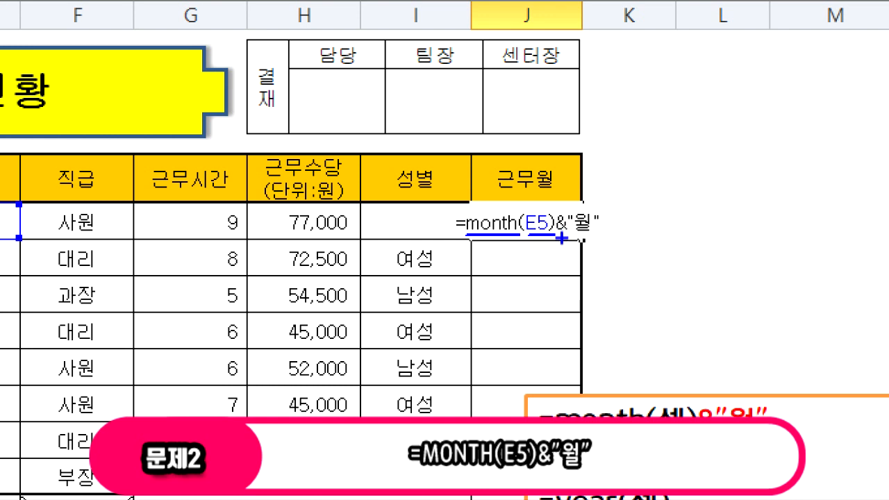
mouse_move(597, 229)
mouse_down()
mouse_move(576, 235)
mouse_move(556, 208)
mouse_move(604, 233)
mouse_up()
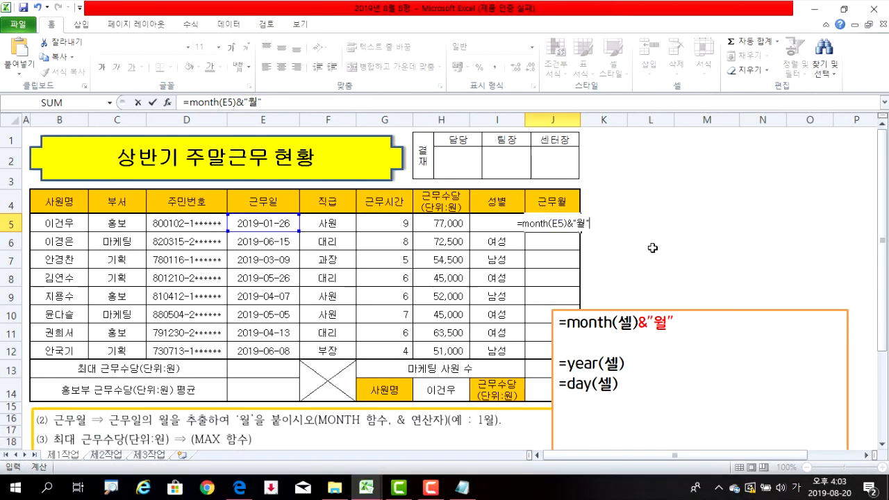
key(Return)
Step: Move the explanation box off the 근무월 column and fill J5 down to J12 without formatting
drag(642, 311, 700, 285)
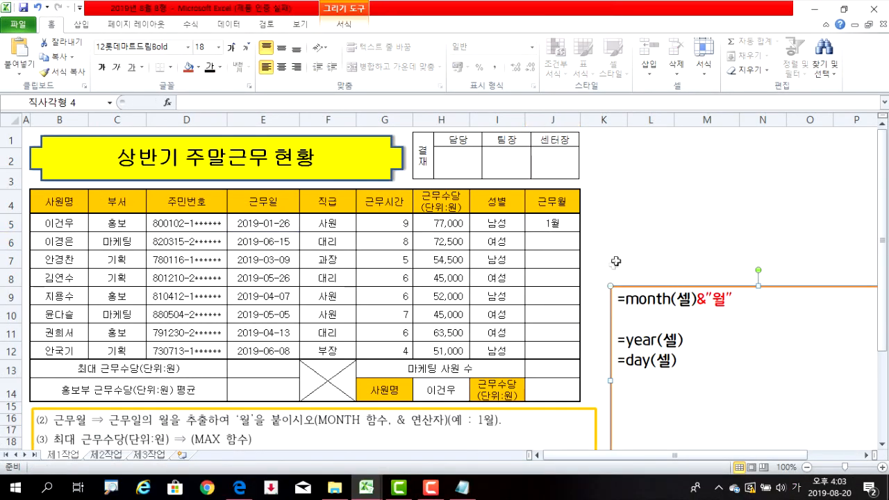
click(567, 223)
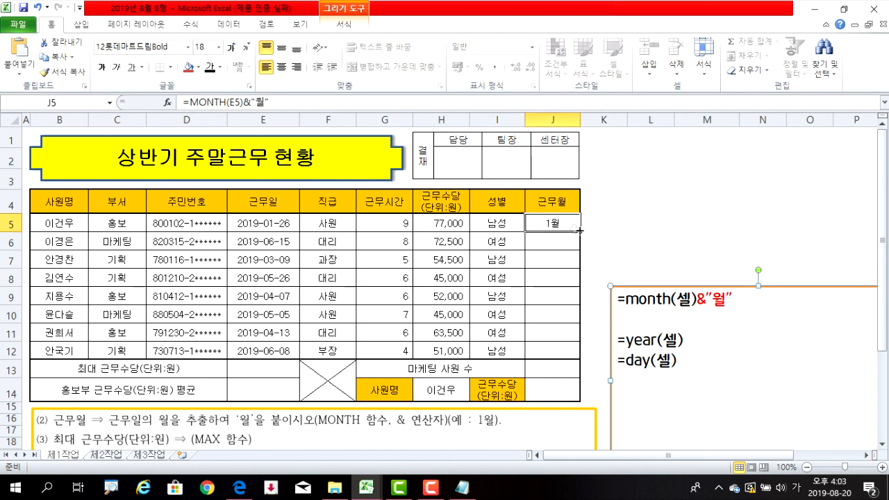
drag(580, 232, 576, 358)
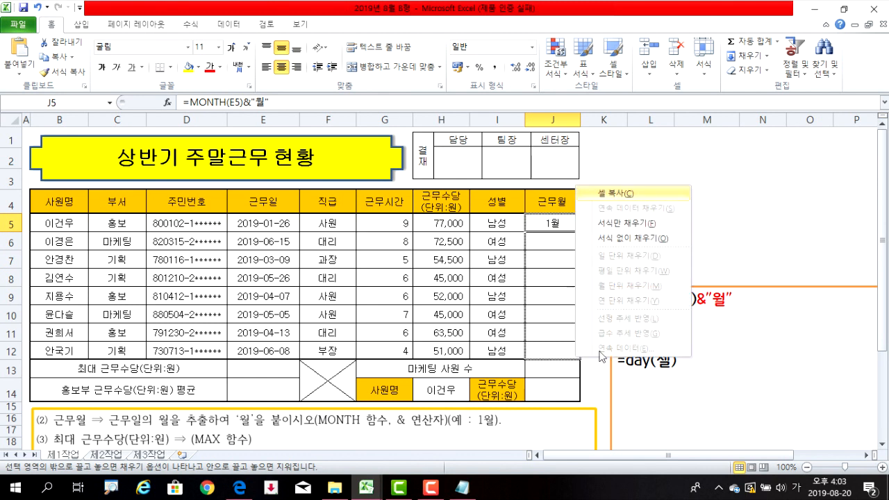
click(656, 239)
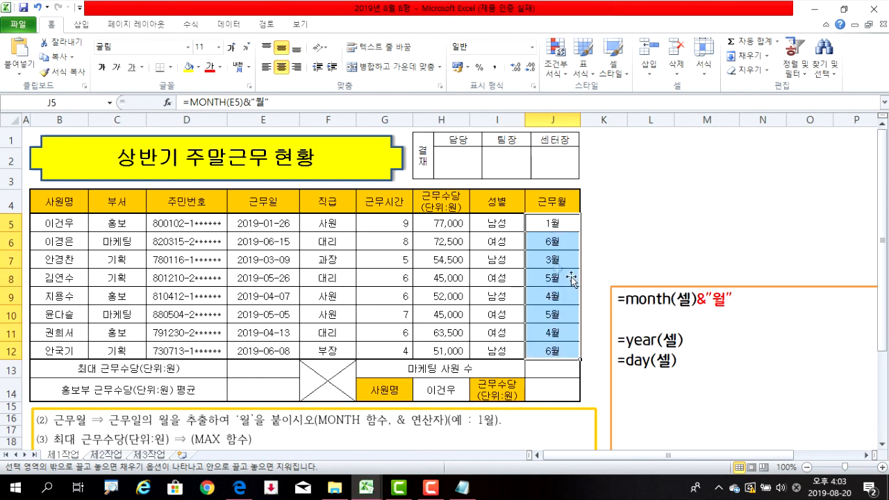
click(554, 259)
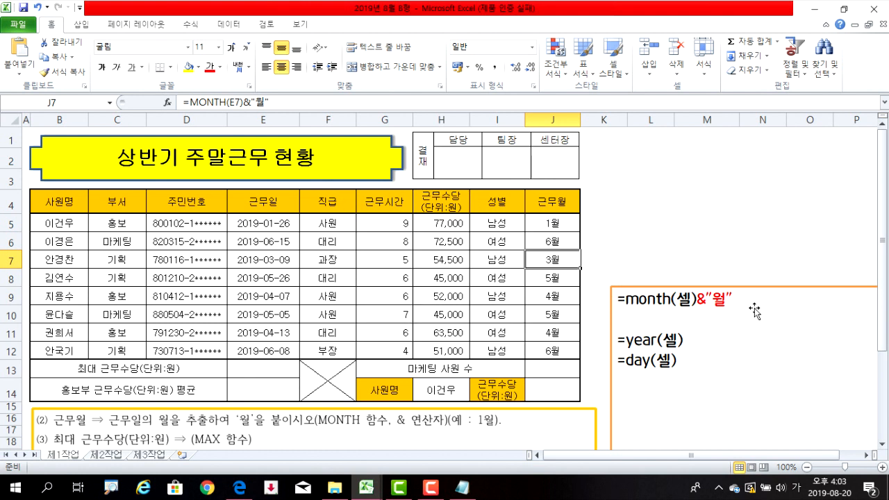
Step: Enter a YEAR formula in K5 that extracts the year from the 근무일 date in E5
click(610, 225)
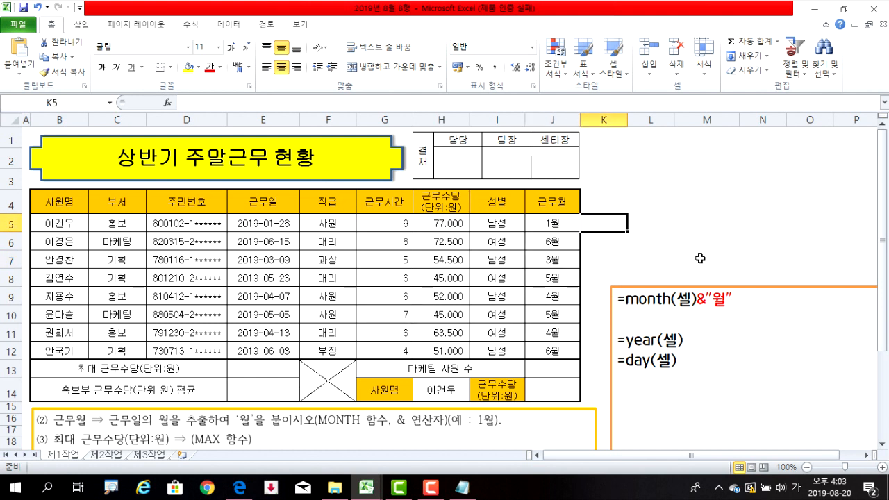
text(=)
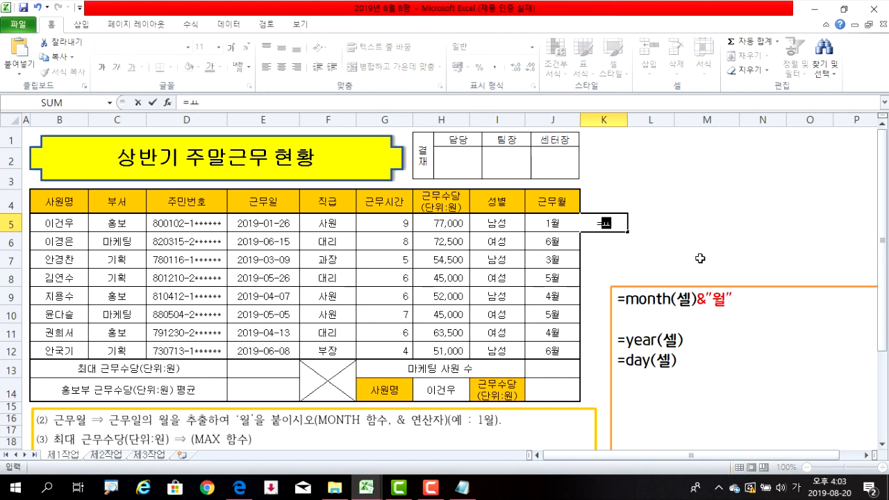
text(year()
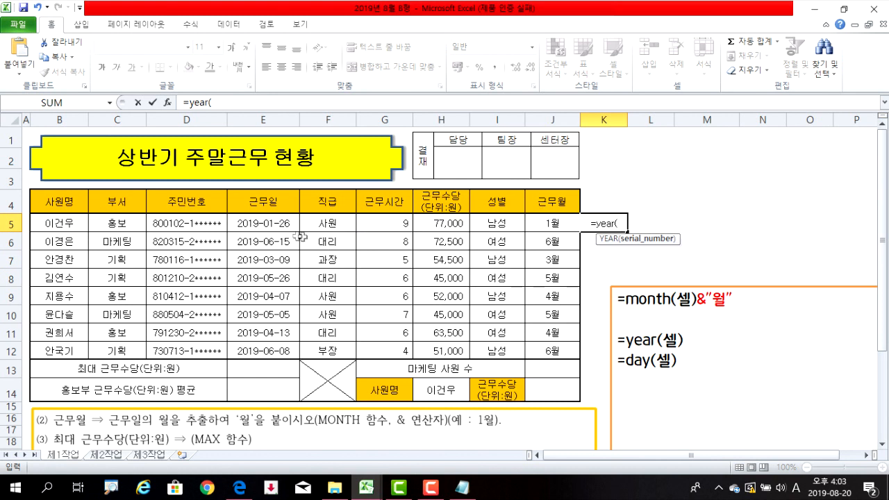
click(252, 222)
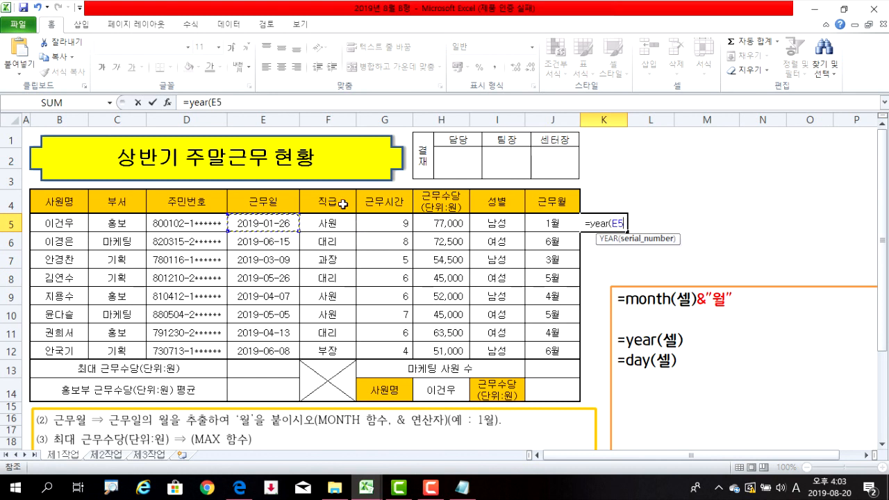
key(Return)
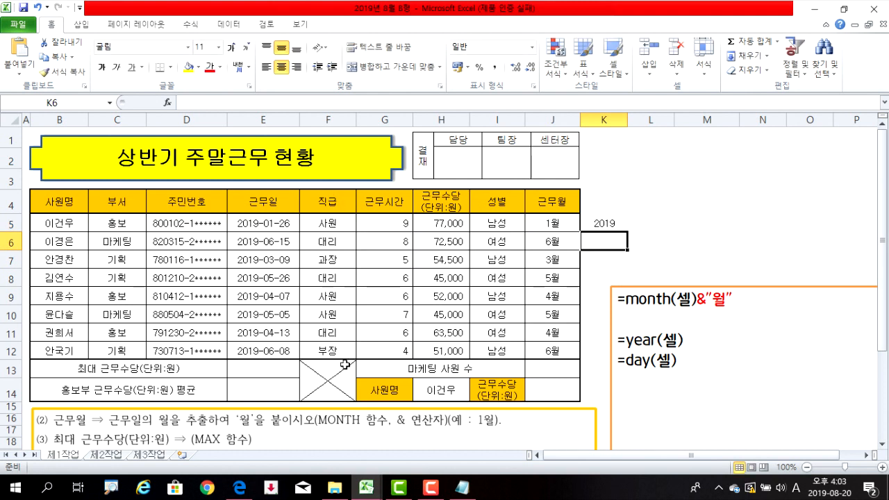
Step: Fill the YEAR formula from K5 down to K12 and move the explanation box off that column
click(609, 223)
drag(627, 231, 604, 361)
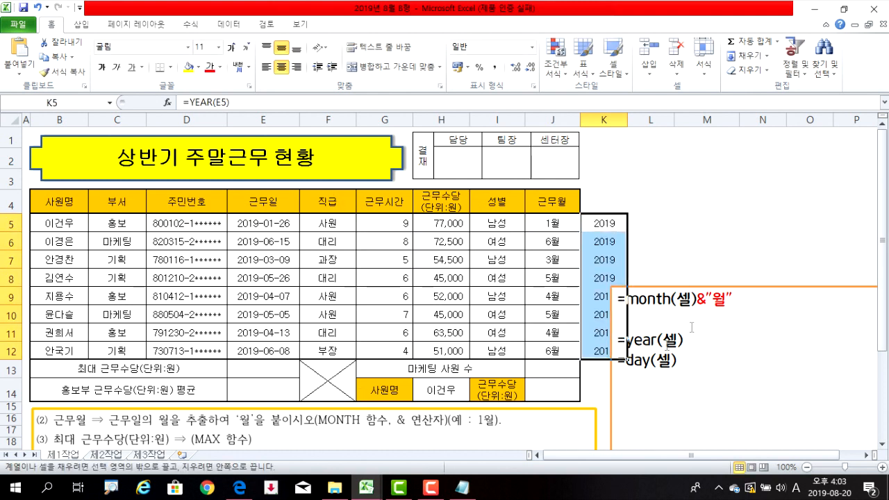
drag(611, 296, 642, 324)
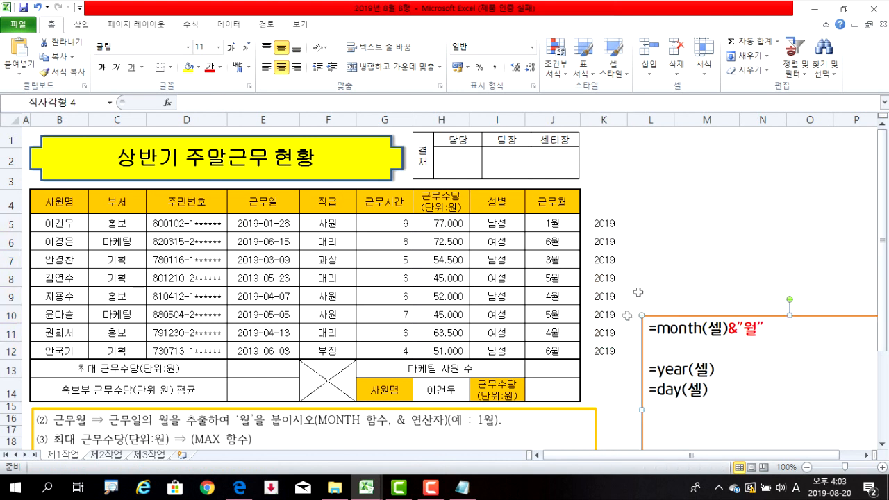
Step: Enter a DAY formula in L5 that extracts the day from E5, and reselect the cell
click(656, 223)
text(=)
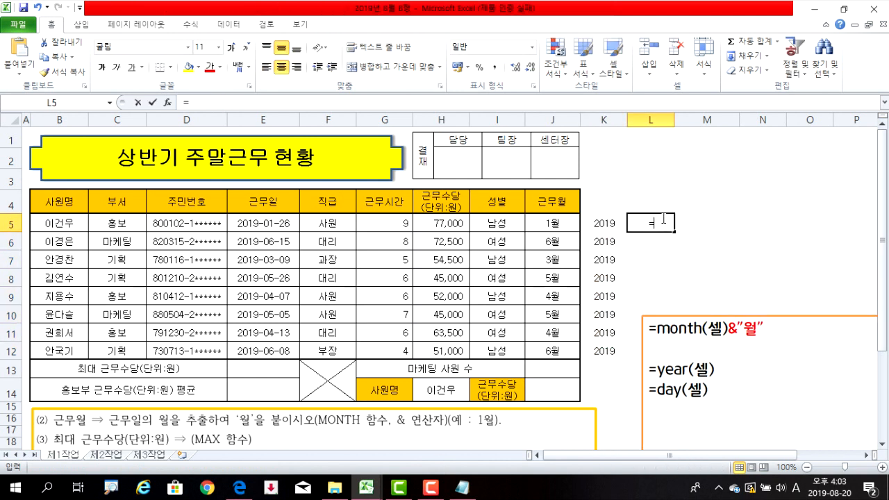
text(day()
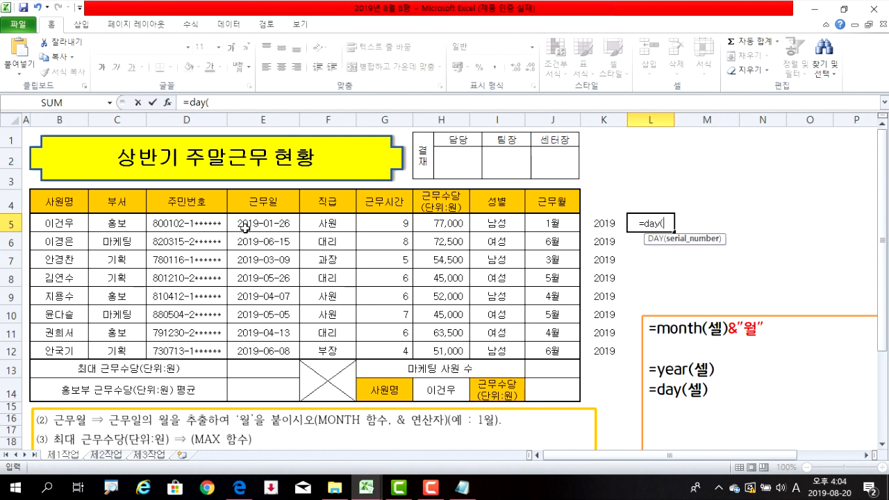
click(248, 224)
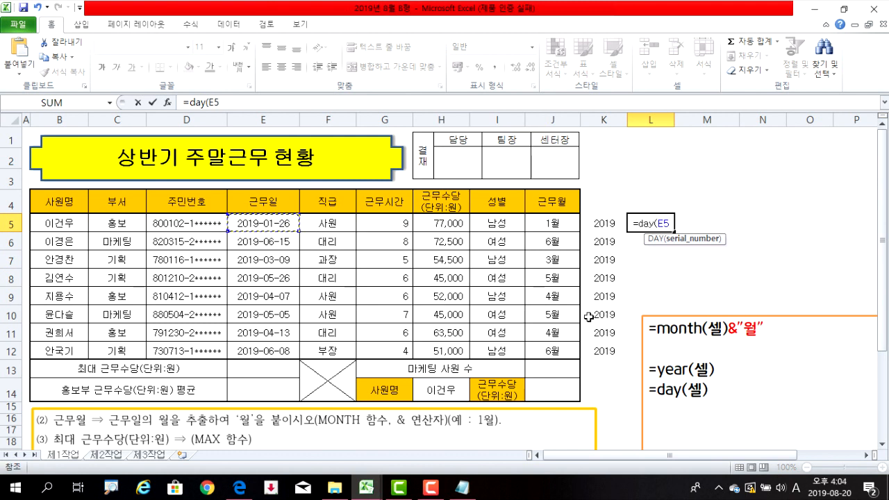
key(Return)
click(663, 219)
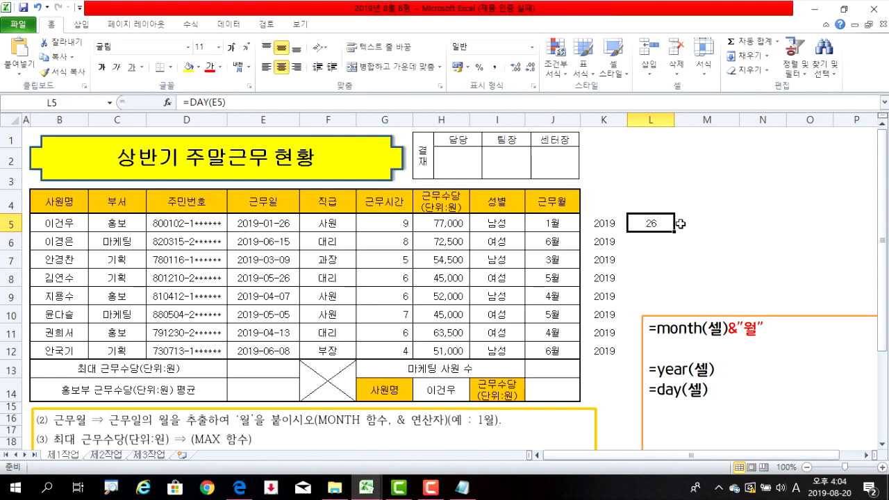
Step: Fill the DAY formula from L5 down to L12 and move the explanation box off that column
drag(672, 232, 671, 356)
click(757, 278)
drag(722, 318, 766, 229)
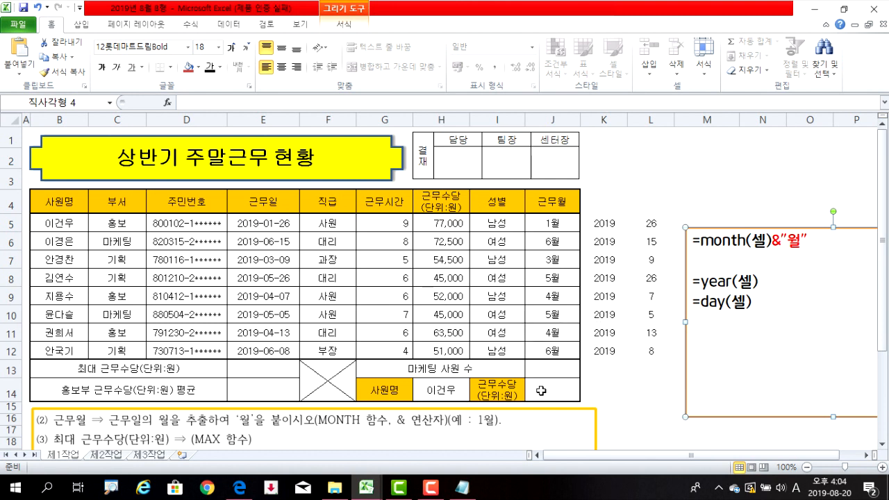
Step: Clear the YEAR and DAY results in K5:L12 and replace the explanation box text with =max(범위)
drag(609, 223, 649, 297)
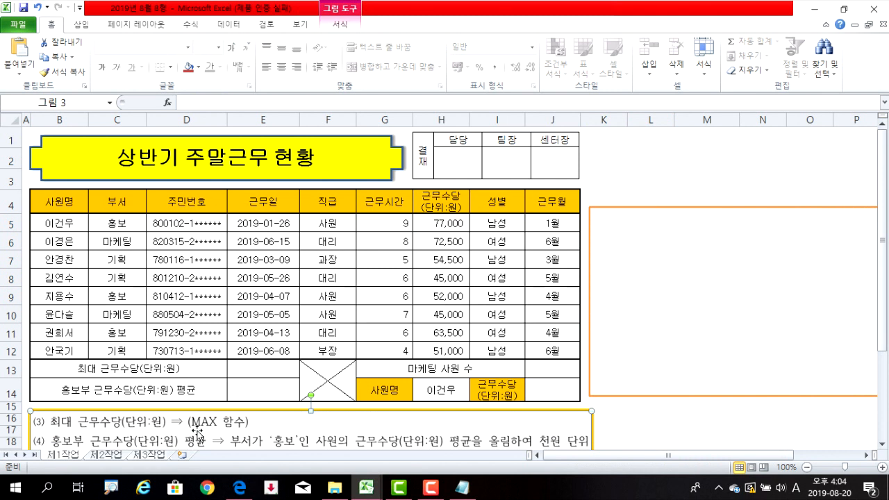
click(711, 279)
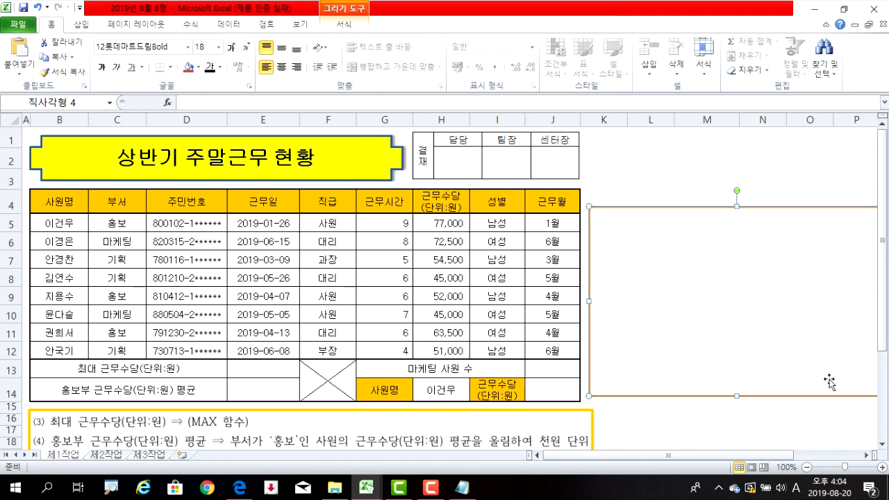
text(=max)
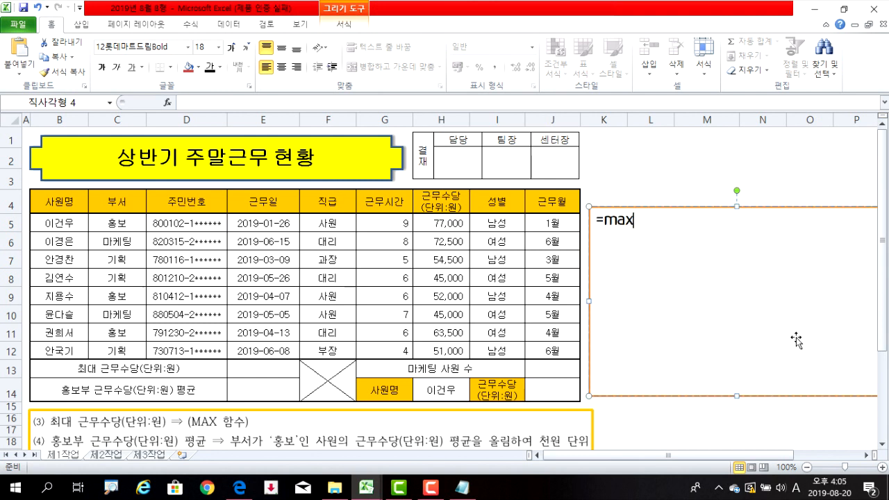
text((qj)
key(BackSpace)
key(BackSpace)
key(Hangul)
text(범위))
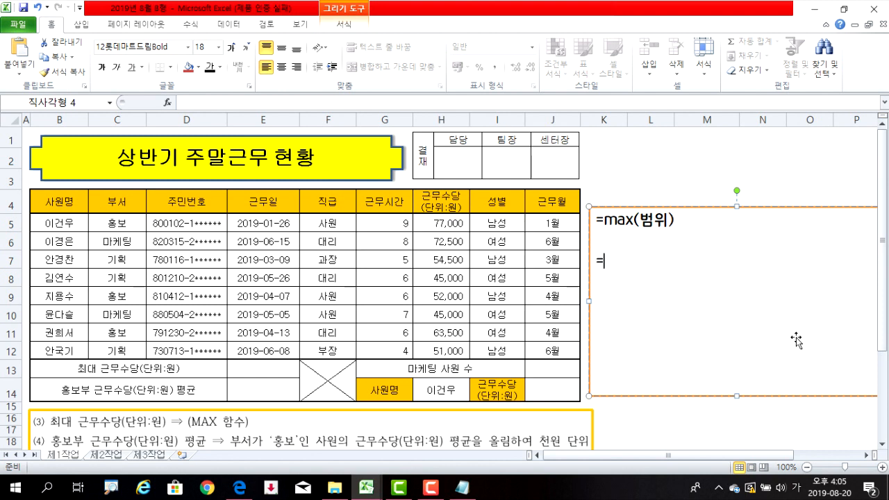
Step: Add =min(범위) to the explanation box, leaving a blank line below the max syntax
text(minl)
key(BackSpace)
key(Hangul)
text(범위))
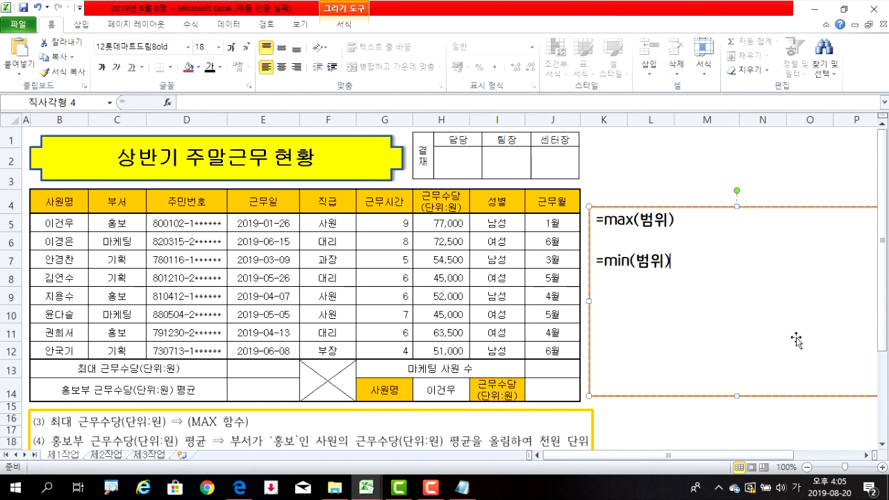
Step: Add =large(범위,순위) as a new line under the min syntax in the explanation box
text(=ㅣㅁㄱㅎ)
key(BackSpace)
key(BackSpace)
key(BackSpace)
key(BackSpace)
key(Hangul)
text(large)
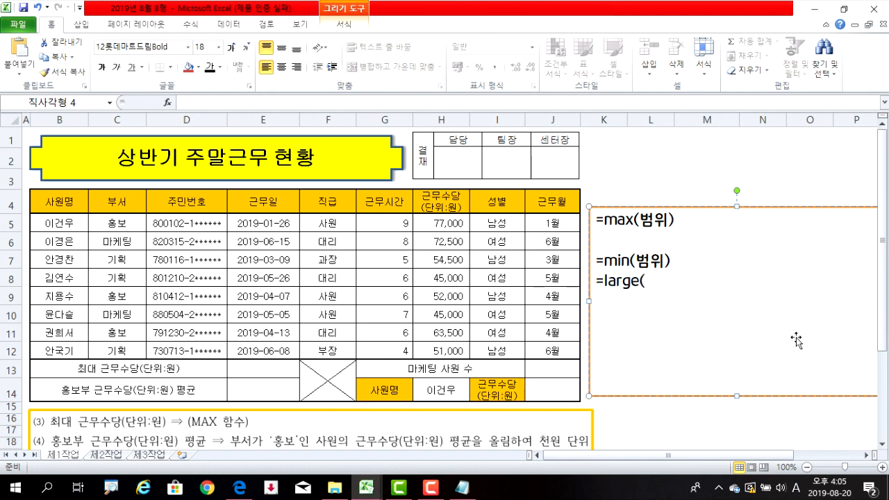
text(()
key(Hangul)
text(범위)
text(,순위)
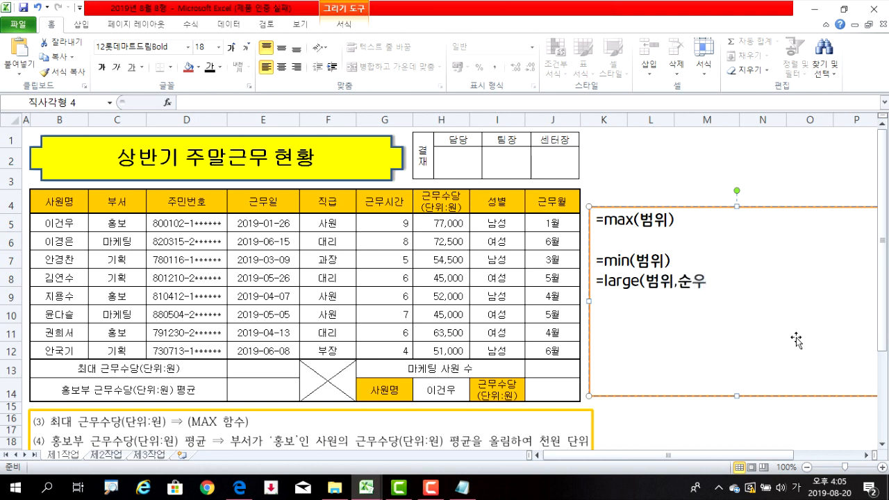
text())
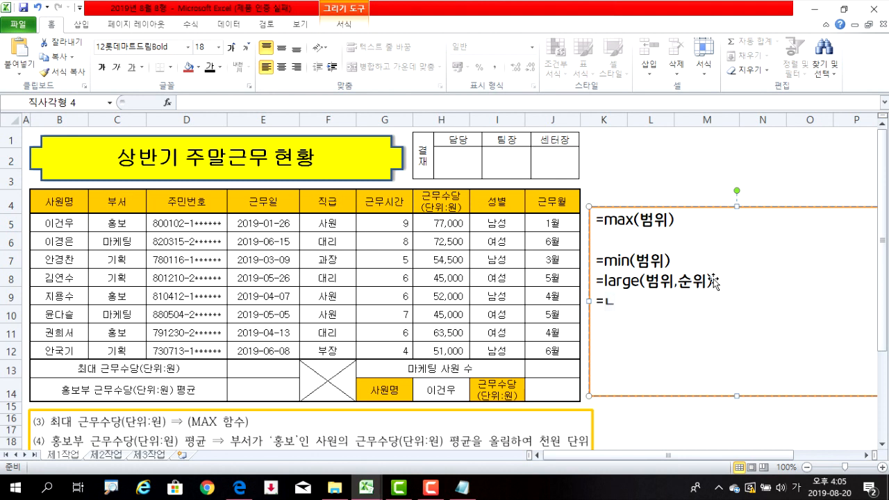
Step: Add =small(범위,순위) as the last line of the explanation box
key(Hangul)
text(small(q)
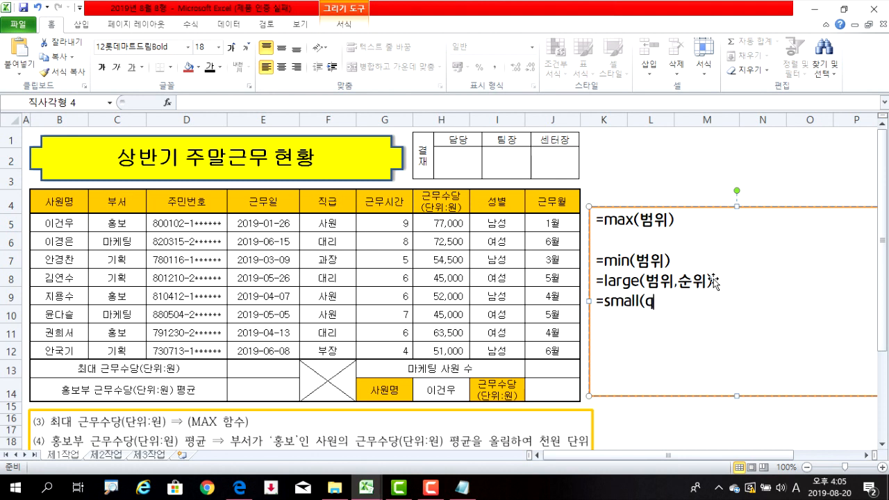
key(BackSpace)
text(범위,순위))
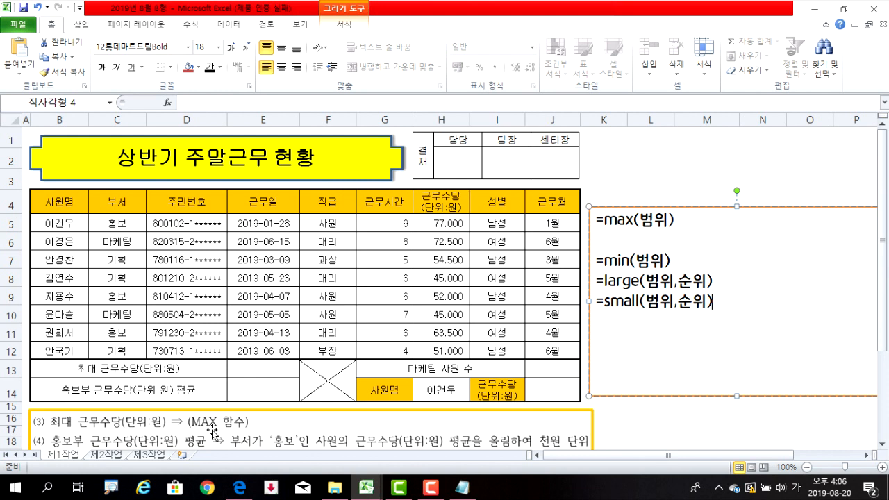
Step: Enter a MAX formula in E13 that finds the highest 근무수당 in H5:H12
click(256, 370)
text(=)
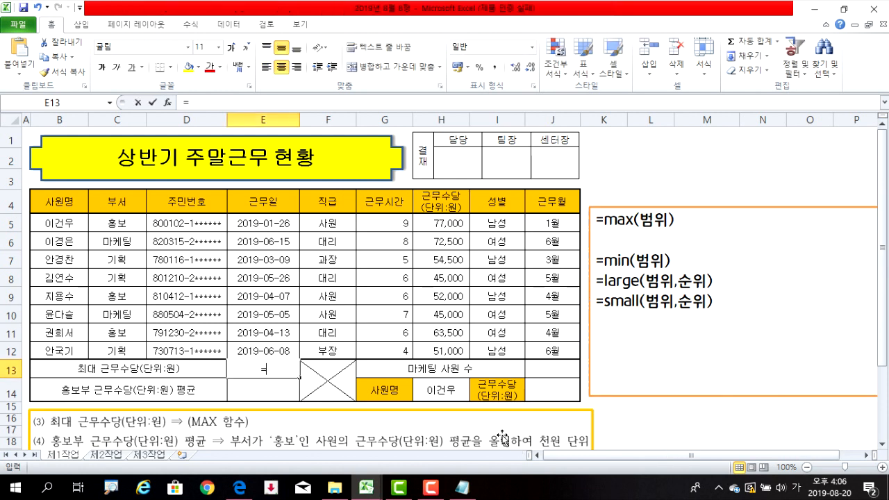
text(max()
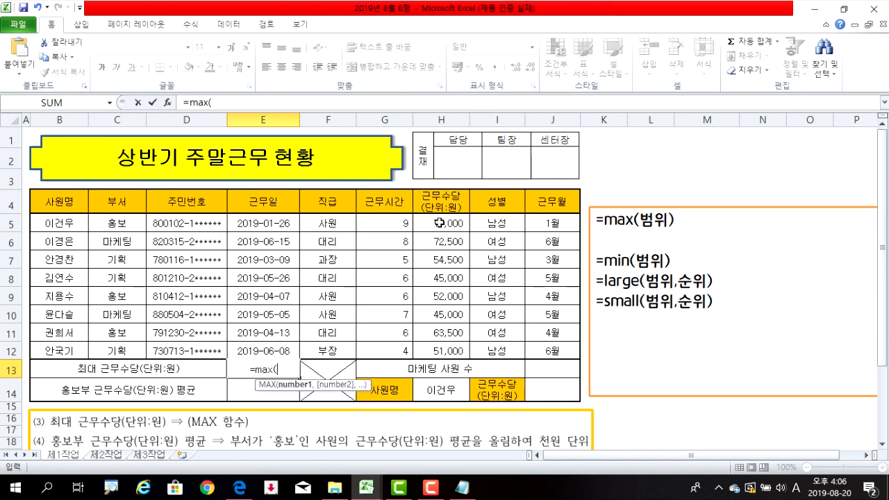
drag(439, 223, 439, 349)
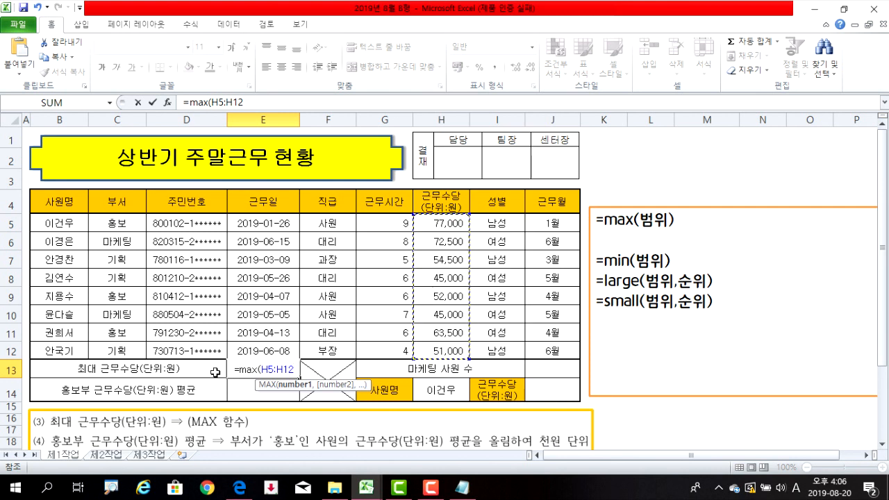
key(Return)
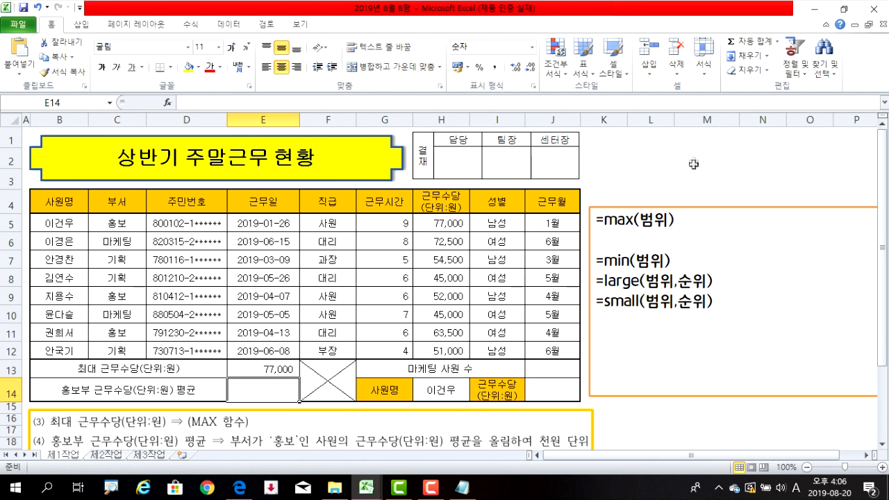
Step: Move the explanation box clear of column K and enter a LARGE formula in K6 over H5:H12 with rank 1
drag(675, 207, 750, 212)
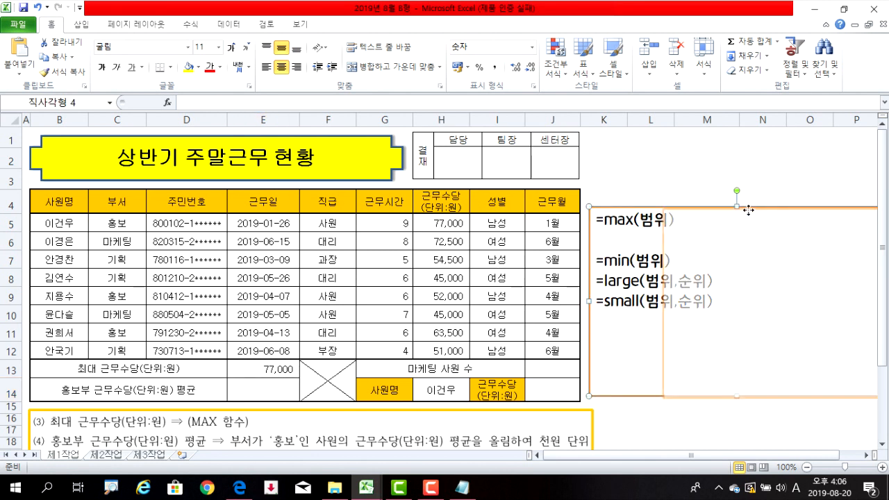
click(614, 236)
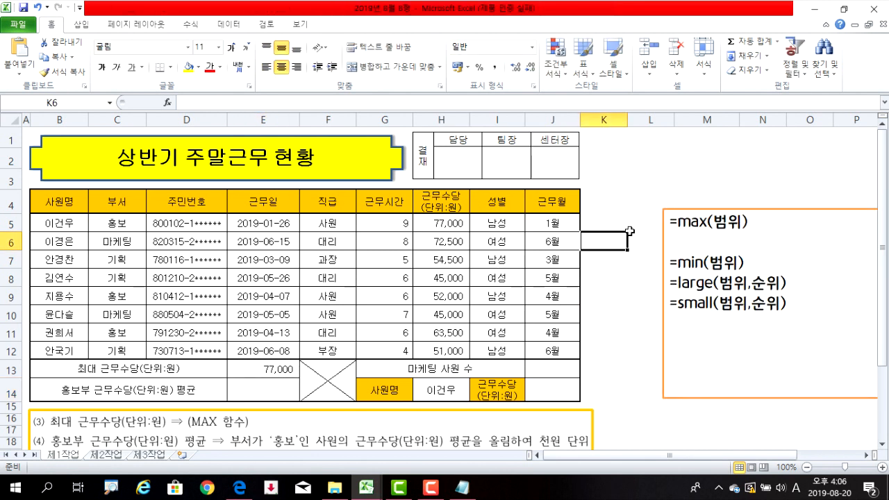
text(=large()
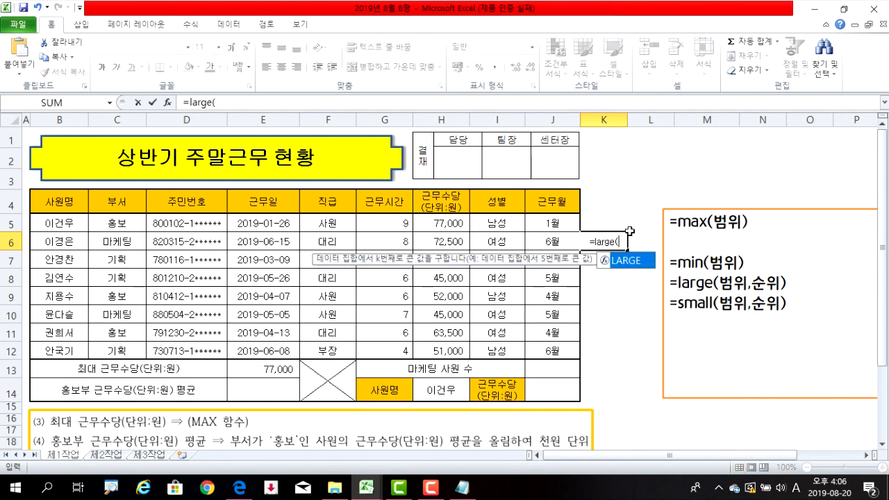
drag(448, 220, 442, 355)
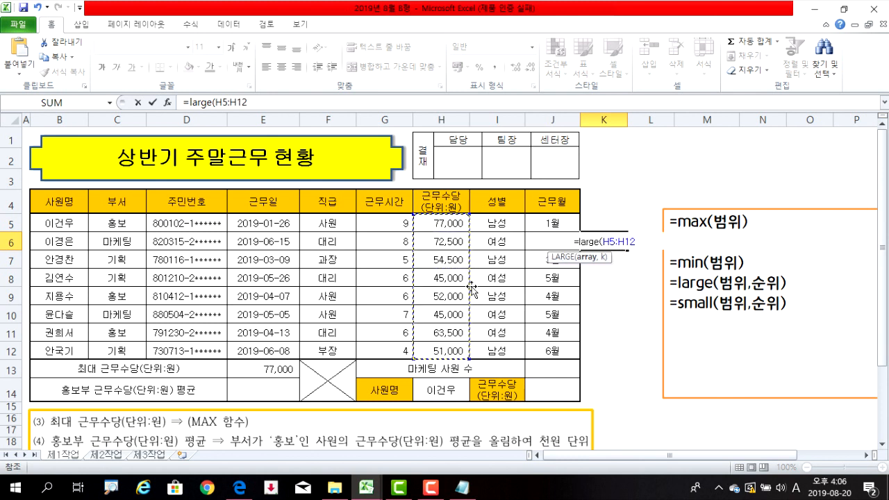
text(,1)
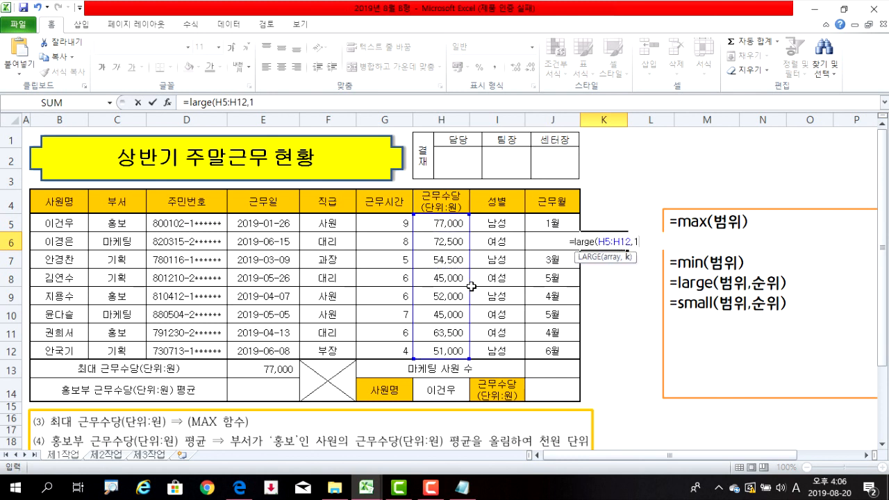
key(Return)
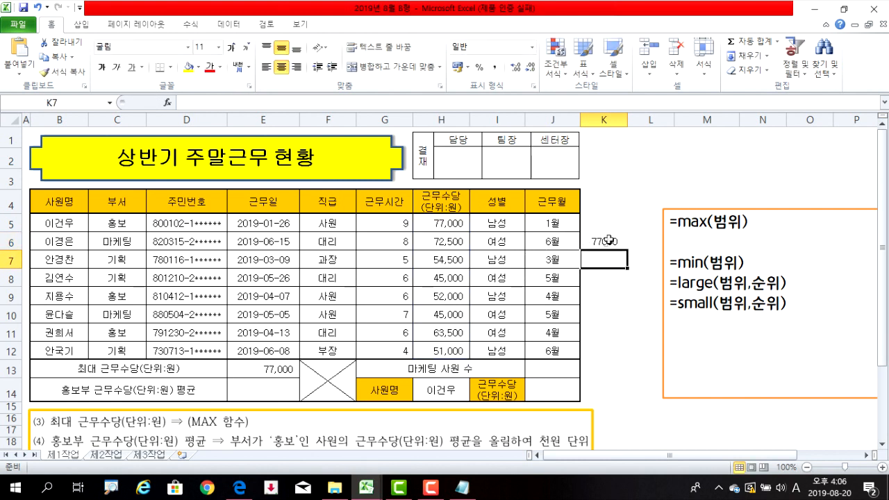
Step: Change the rank in the K6 LARGE formula to 2
click(606, 241)
double_click(606, 242)
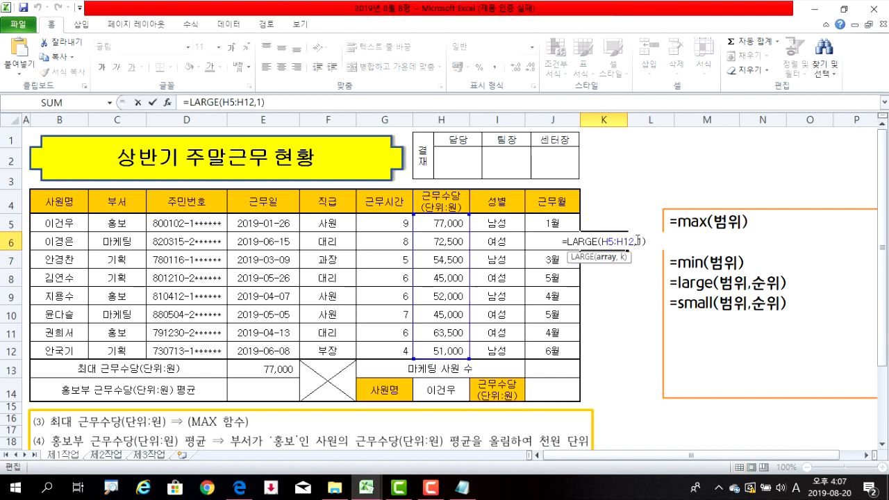
drag(638, 241, 647, 244)
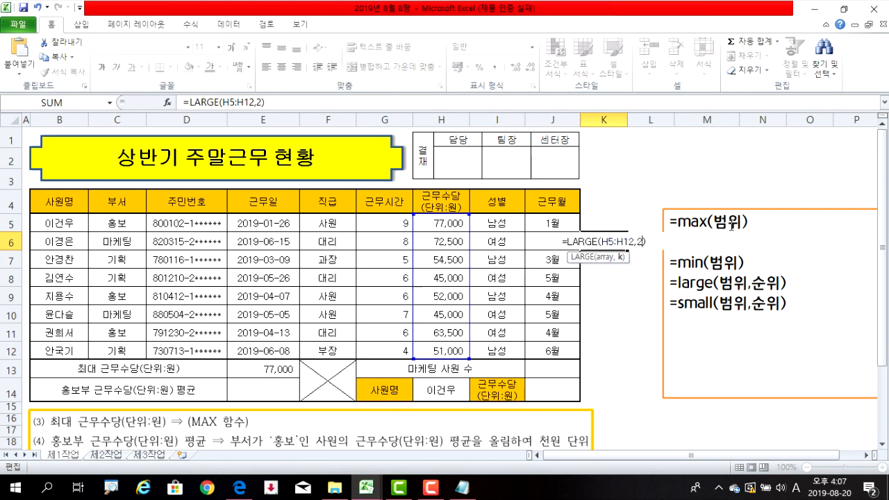
text(2)
key(Return)
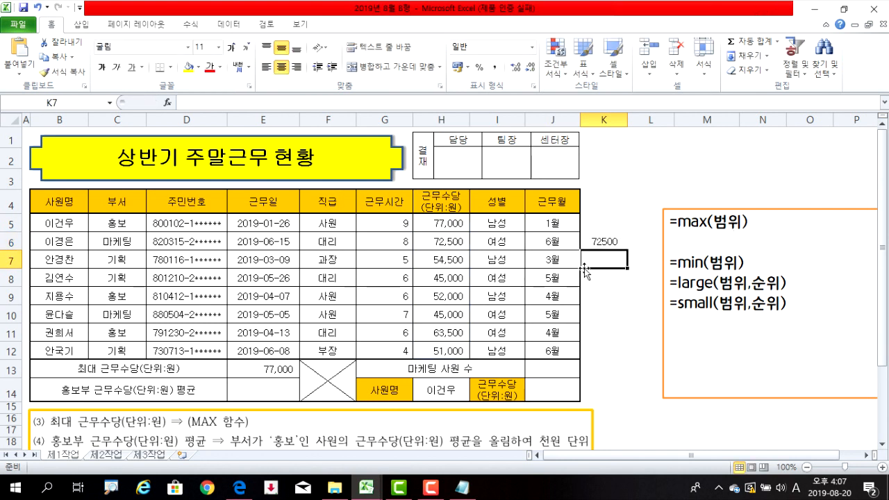
Step: Change the rank in the K6 LARGE formula to 3
click(608, 241)
double_click(608, 241)
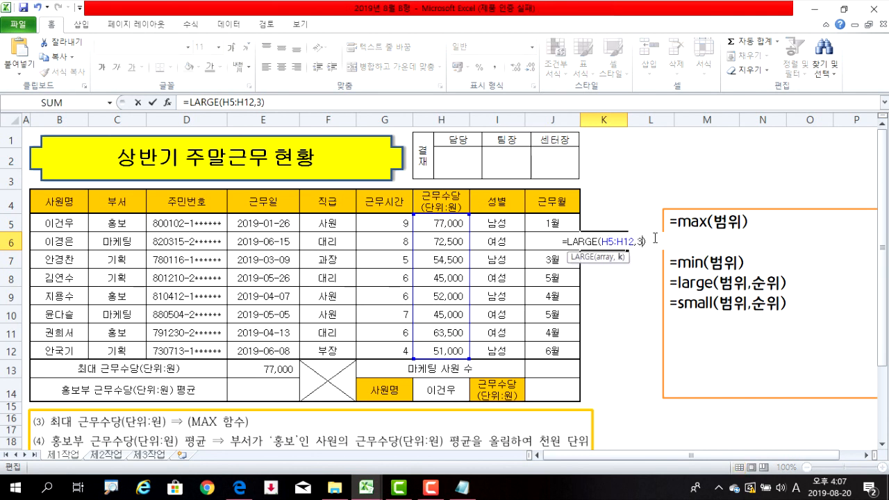
key(Return)
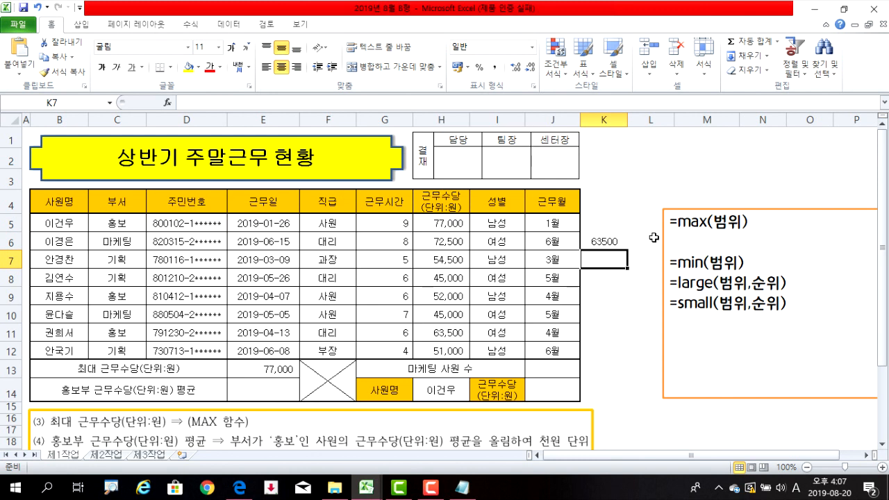
Step: Delete the LARGE formula from K6 and move the explanation box back beside the table
click(623, 241)
key(Delete)
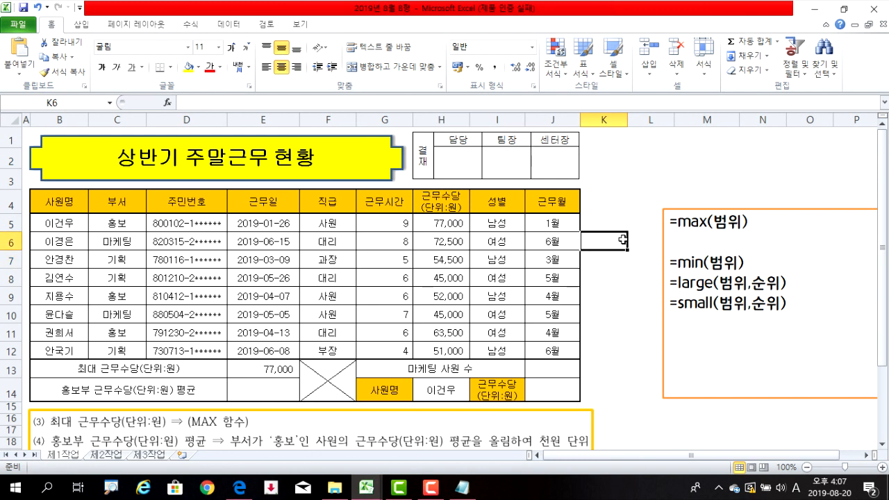
drag(718, 347, 655, 320)
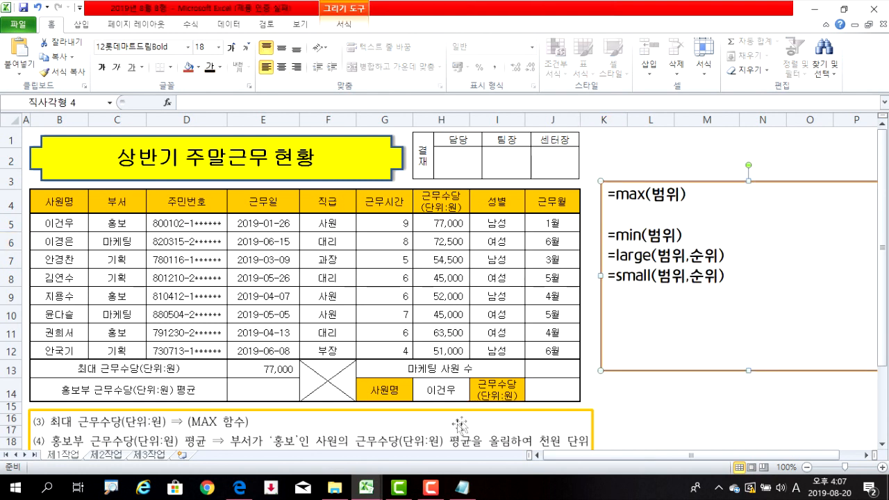
key(Escape)
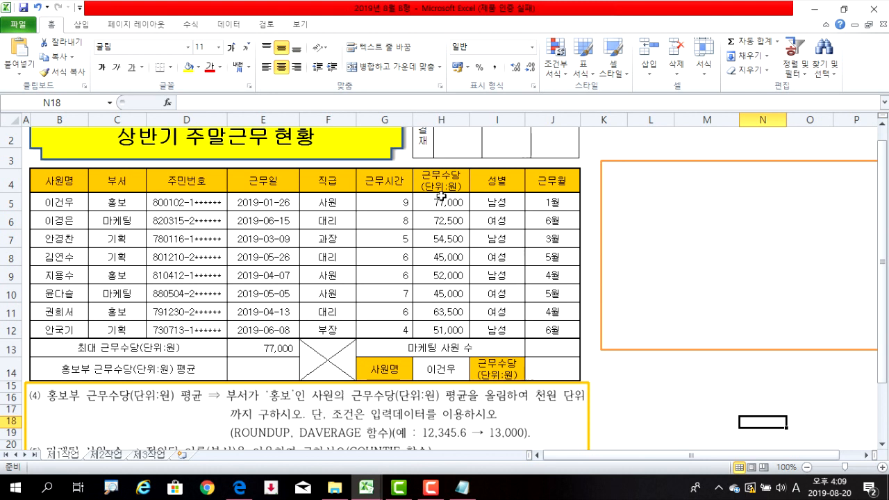
Step: Outline in blue the three 홍보 entries in the 부서 column and their matching 근무수당 amounts
click(599, 497)
drag(45, 184, 105, 214)
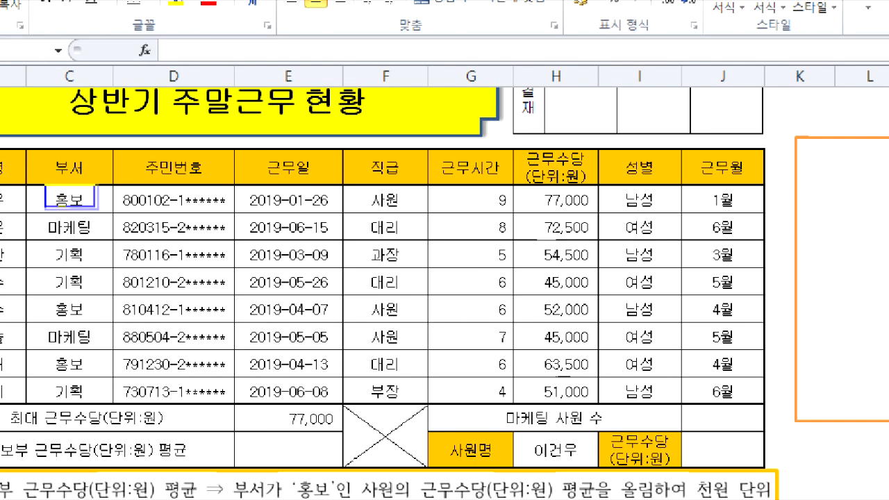
drag(39, 292, 94, 322)
drag(40, 347, 101, 377)
drag(550, 199, 594, 211)
drag(538, 300, 603, 314)
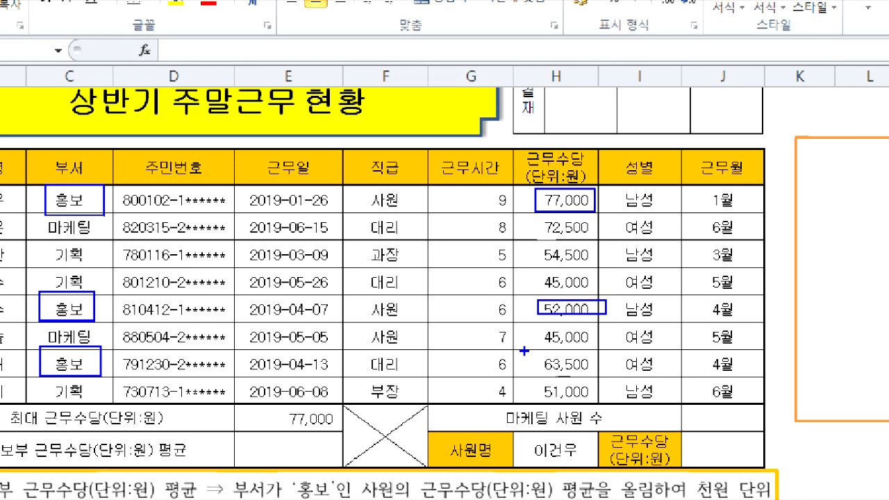
drag(528, 352, 601, 372)
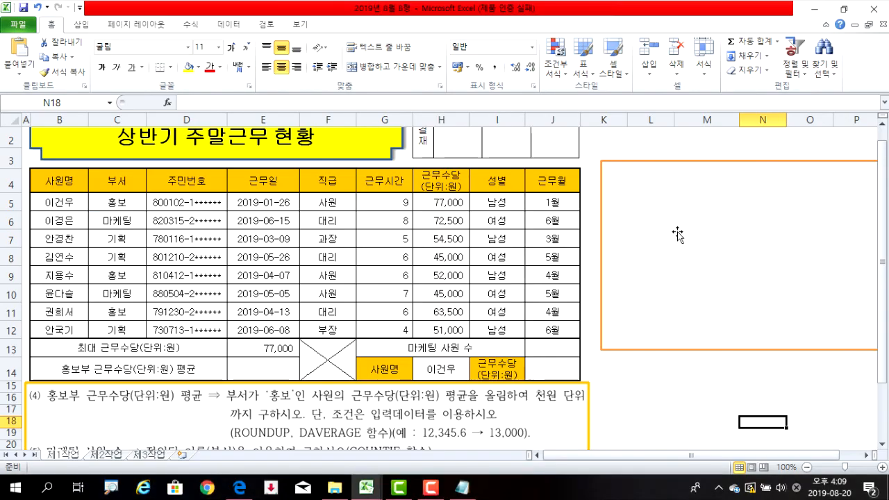
Step: Write the DAVERAGE syntax "=daverage(범위,열번호,조건범위)" in the explanation box beside the table
click(676, 234)
text(=d)
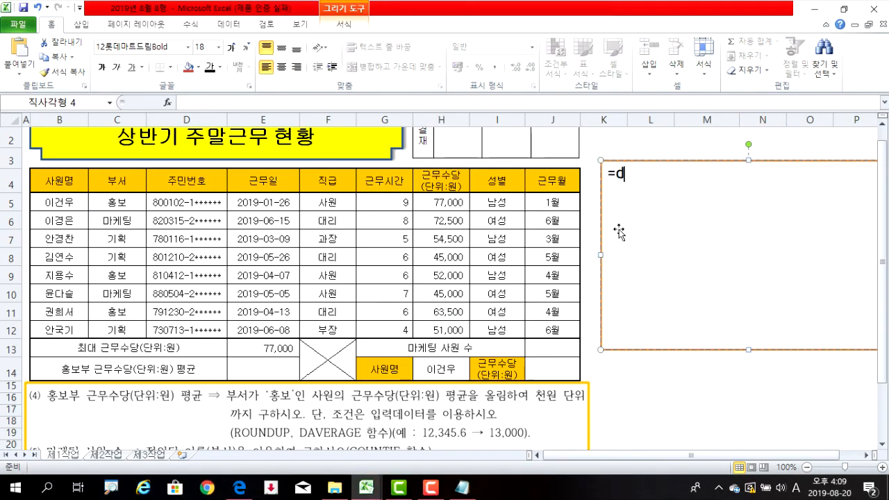
text(ave)
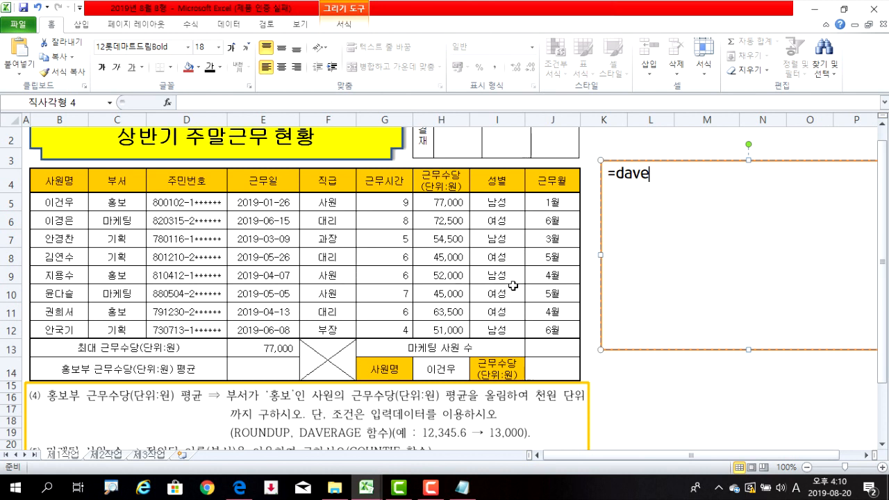
text(ge )
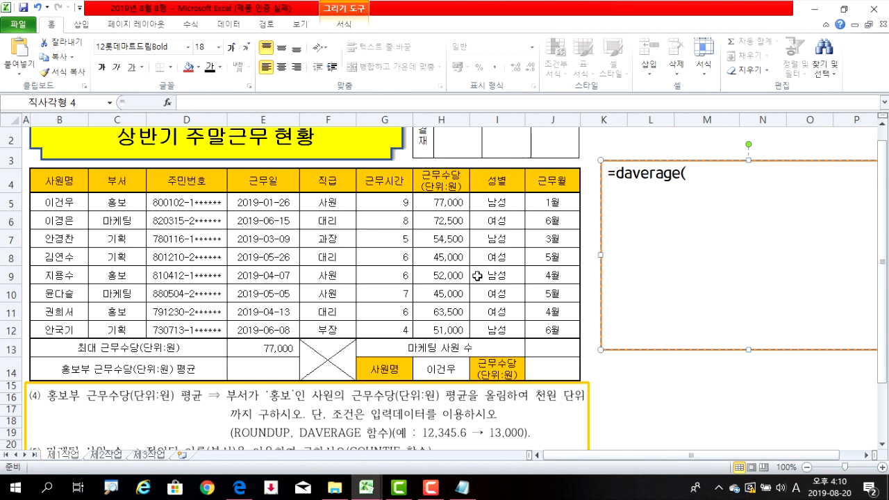
text((범위,ㅇ)
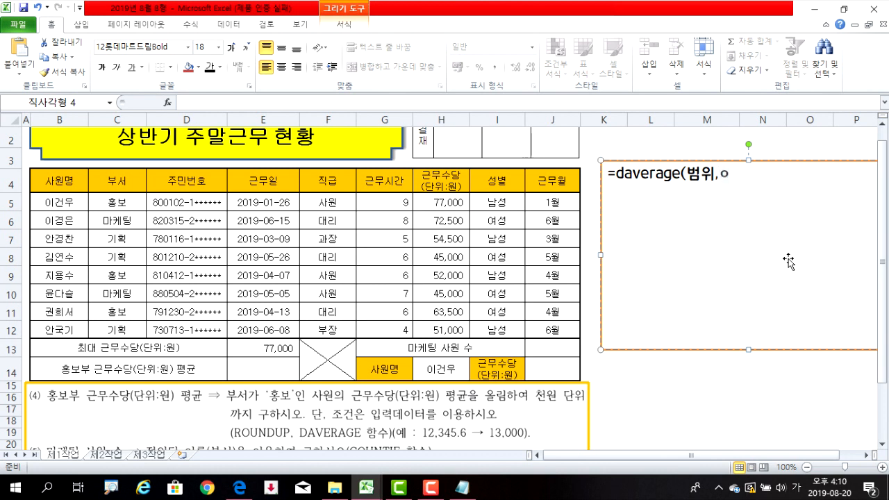
key(BackSpace)
text(열번호,)
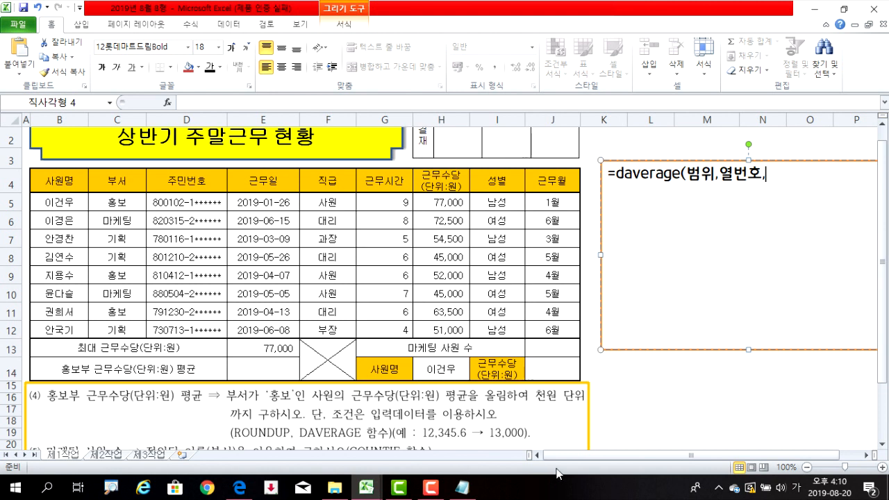
text(조건범위)
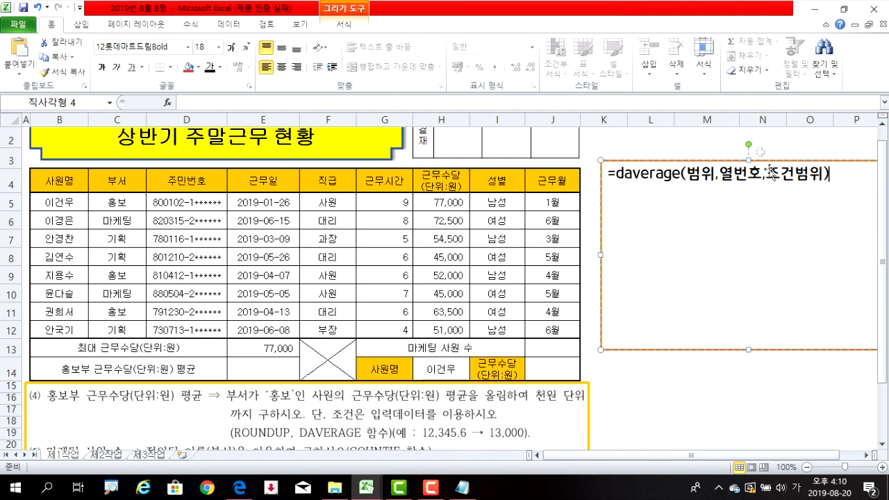
Step: Colour the 조건범위 argument red in the DAVERAGE syntax note
drag(767, 174, 820, 174)
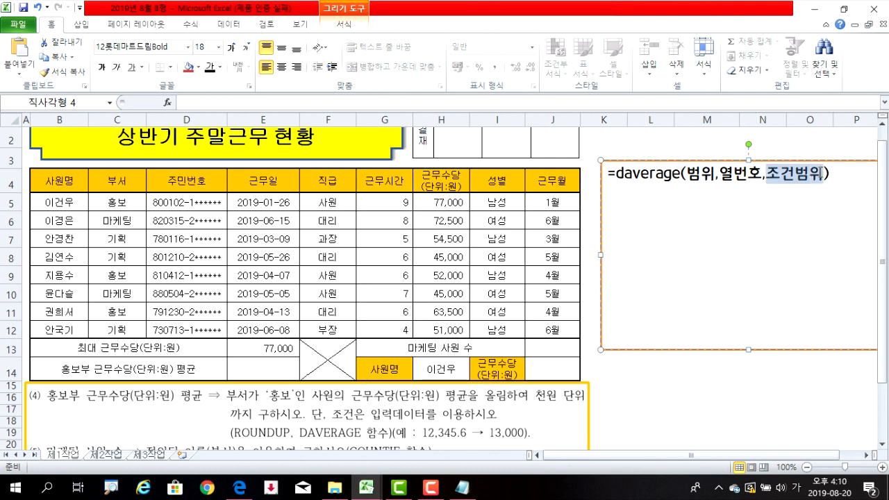
click(220, 67)
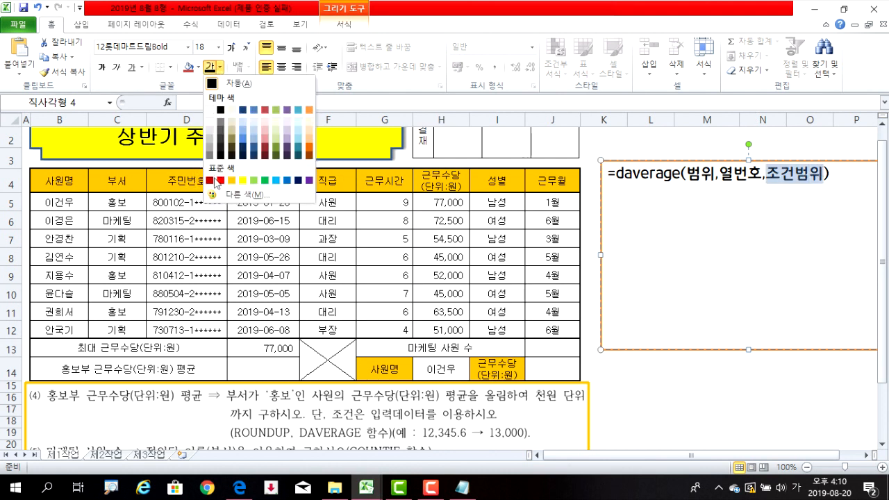
click(219, 183)
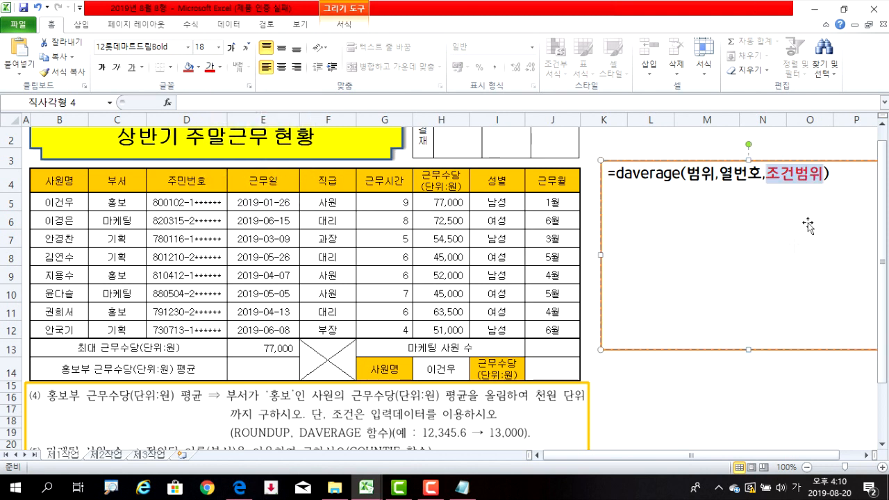
key(Right)
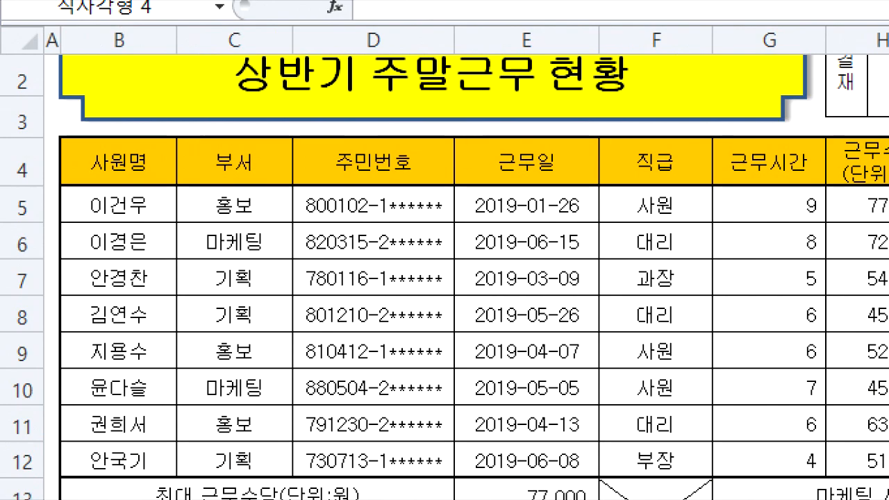
Step: Outline in blue the headers and first entries of the 부서 and 직급 columns, then clear the marks and select C4:C5
drag(178, 139, 287, 222)
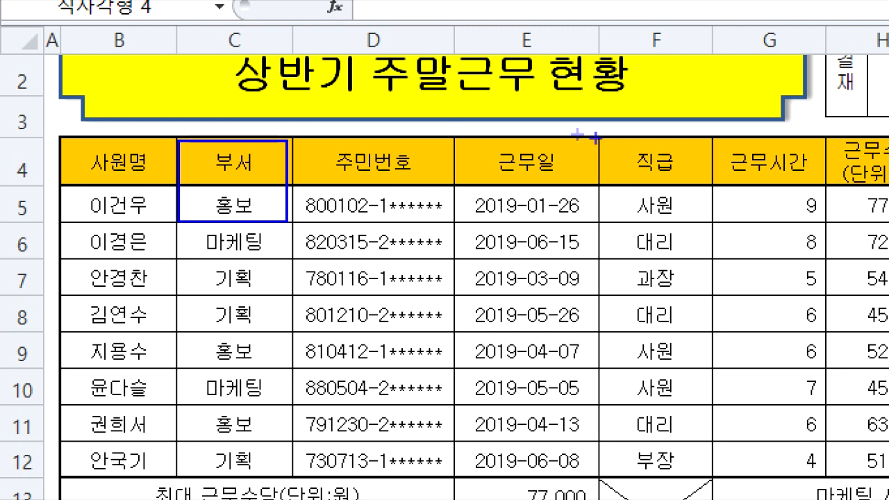
drag(600, 137, 720, 215)
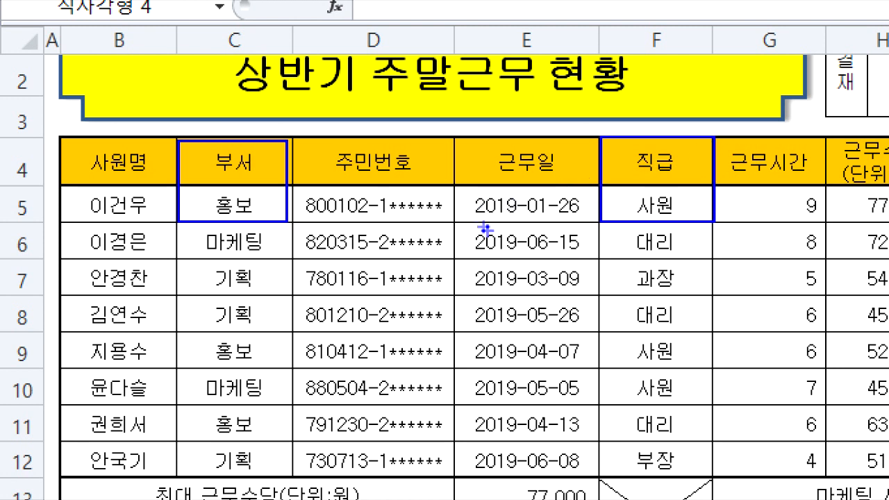
drag(178, 135, 291, 228)
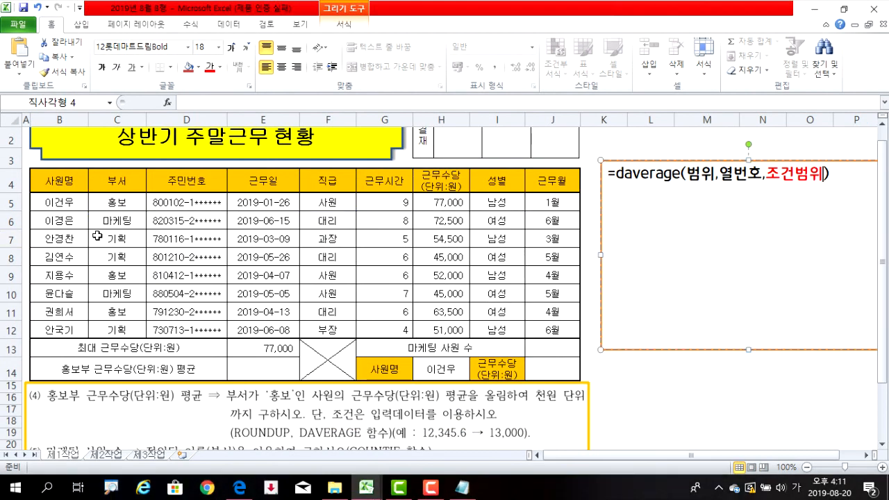
drag(111, 182, 111, 200)
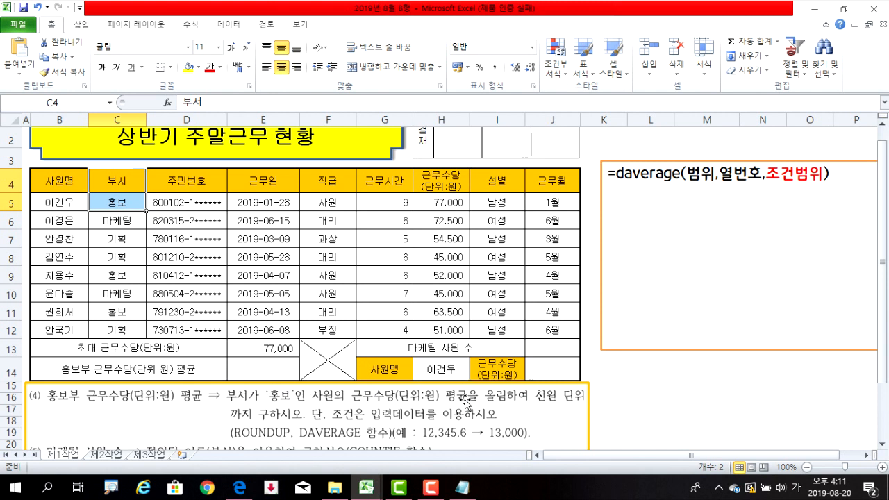
click(795, 232)
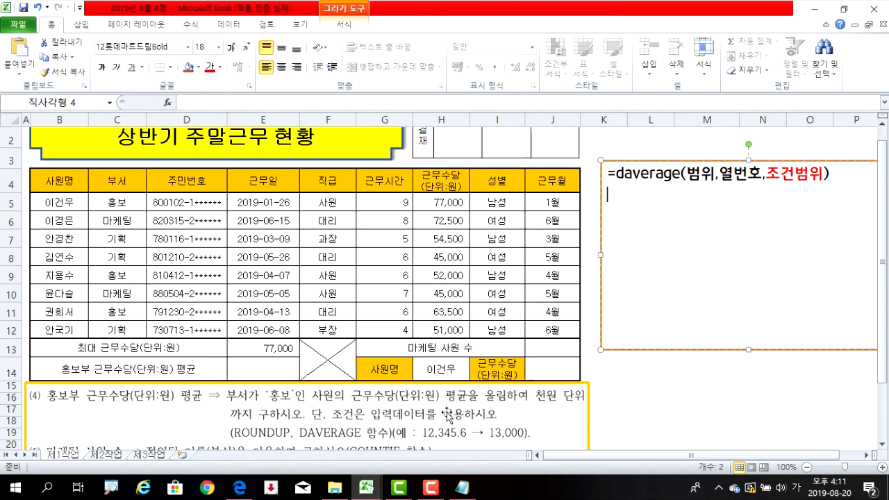
Step: Start a DAVERAGE formula in E14 with the table range B4:J12 as its database
click(258, 368)
text(=ㅇ)
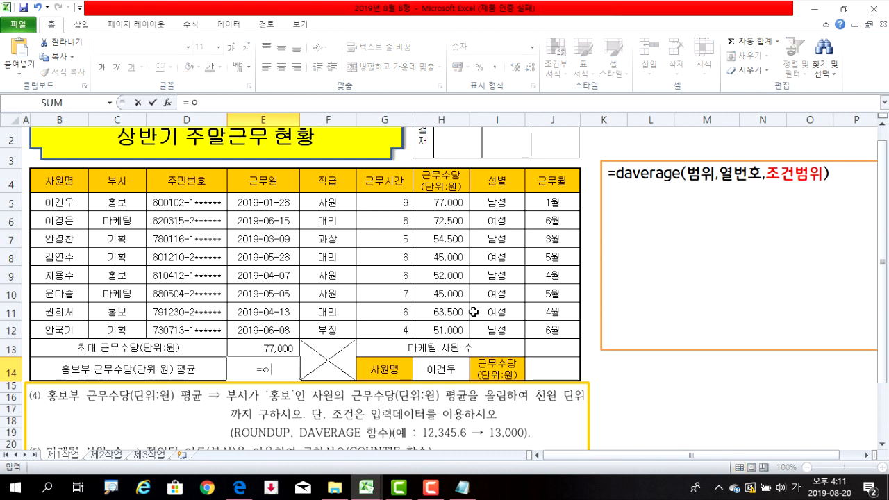
text(a)
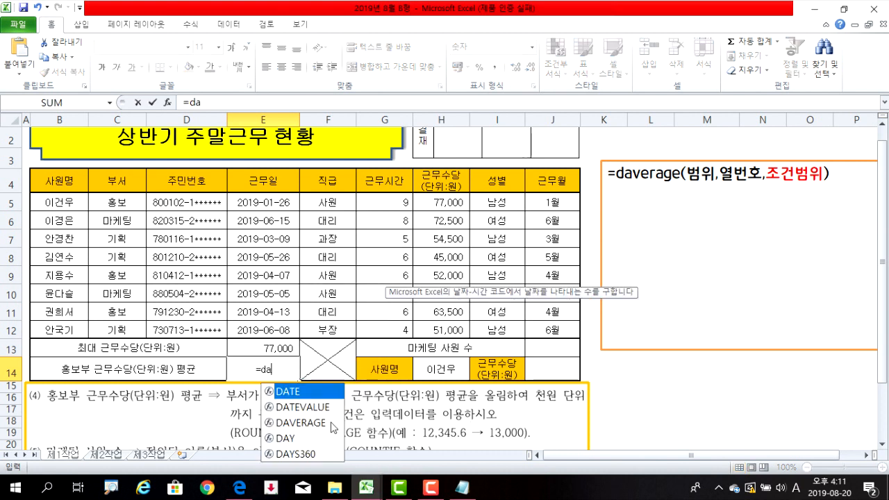
double_click(301, 423)
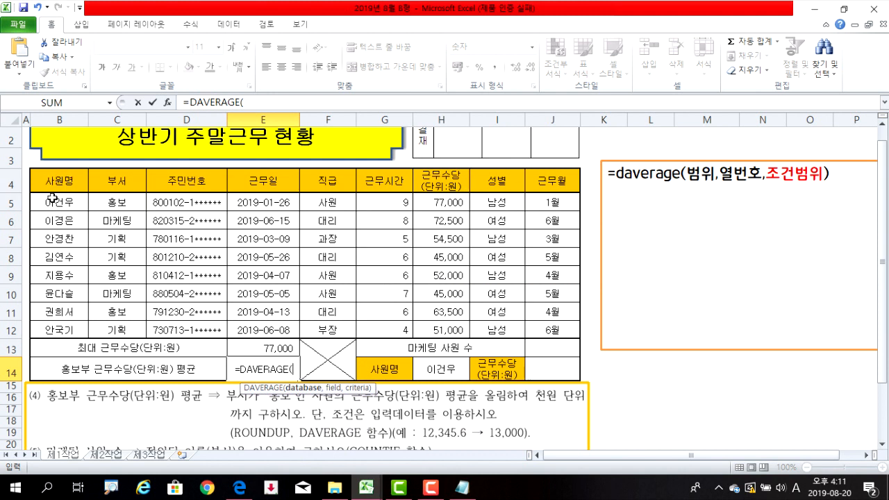
drag(51, 179, 543, 331)
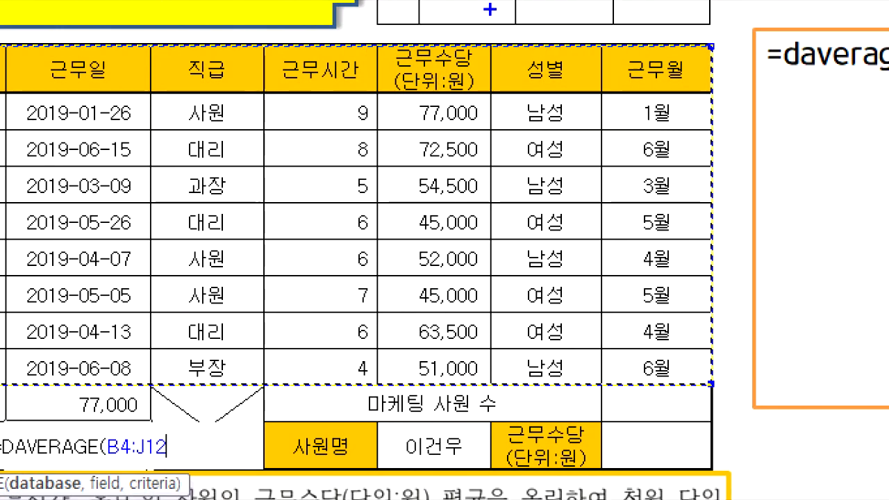
Step: Mark both sides of the 근무수당 column with freehand blue lines and clear them
drag(484, 69, 486, 399)
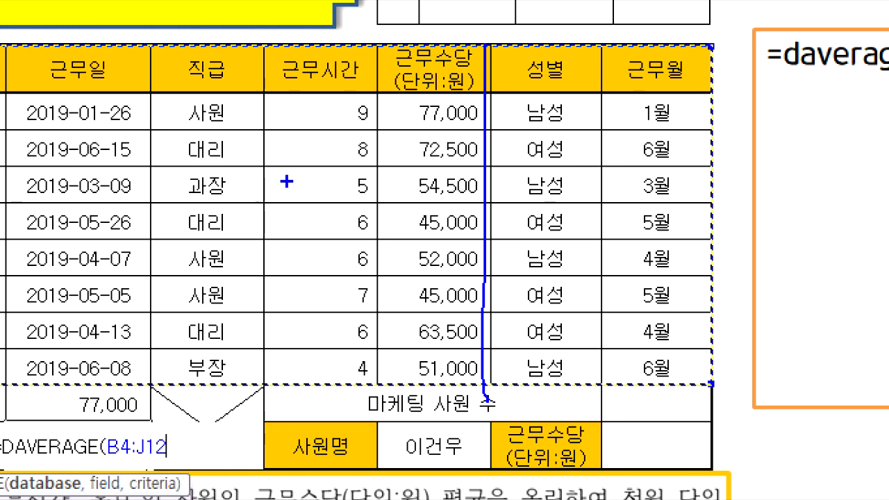
drag(381, 59, 361, 343)
drag(392, 151, 389, 382)
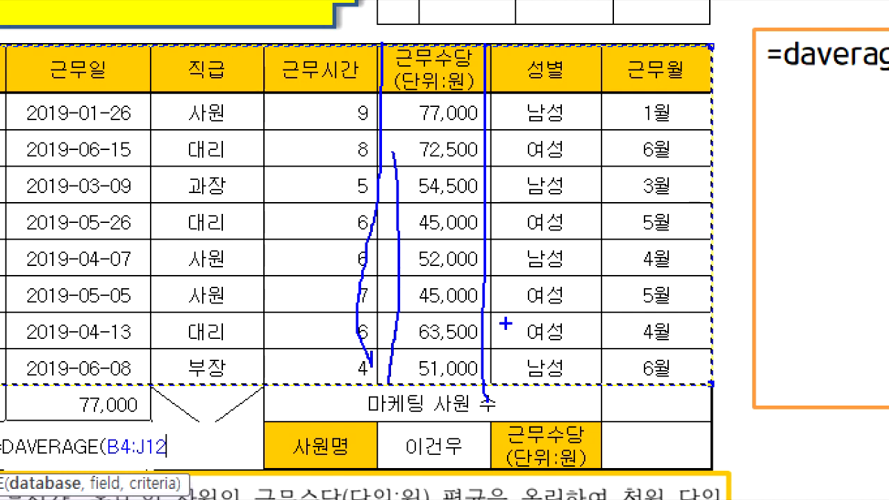
key(Escape)
Step: Reselect B4:J12 as the DAVERAGE database range and continue to the field argument
drag(66, 179, 552, 330)
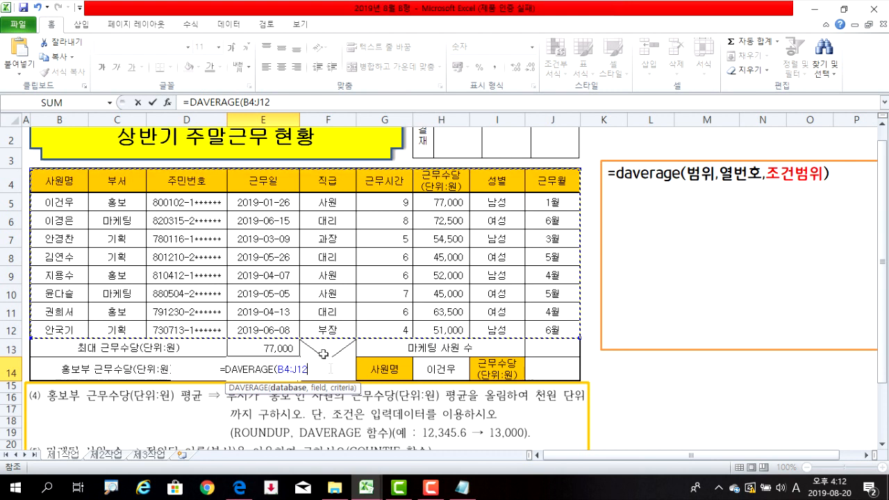
drag(66, 180, 328, 221)
drag(543, 322, 559, 340)
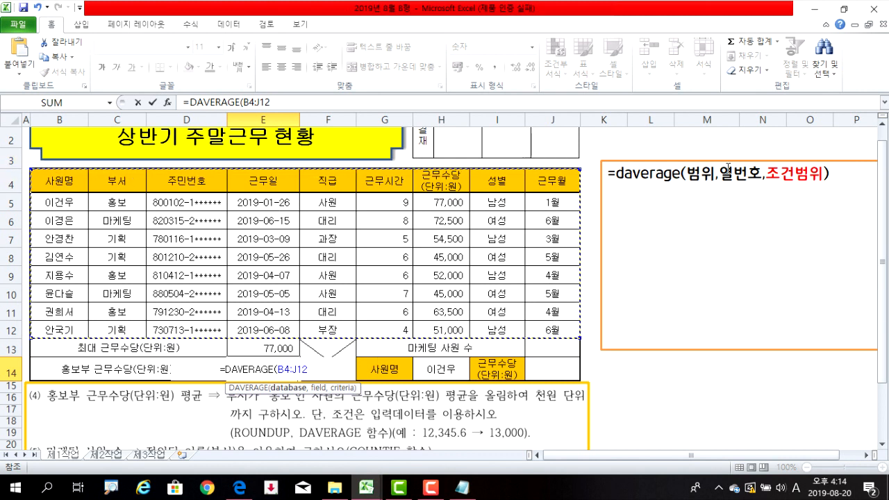
text(,)
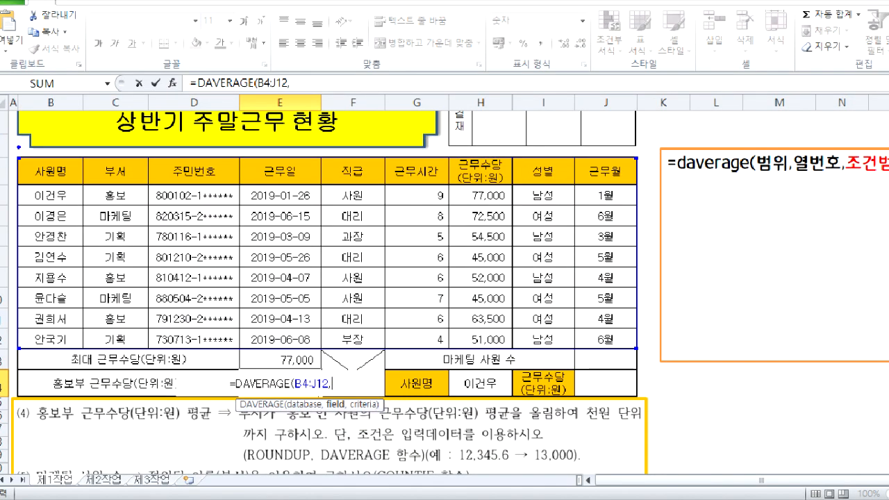
Step: Frame the table in blue, count its columns from 사원명 to 근무수당 with marks, and clear the drawing
drag(50, 170, 177, 236)
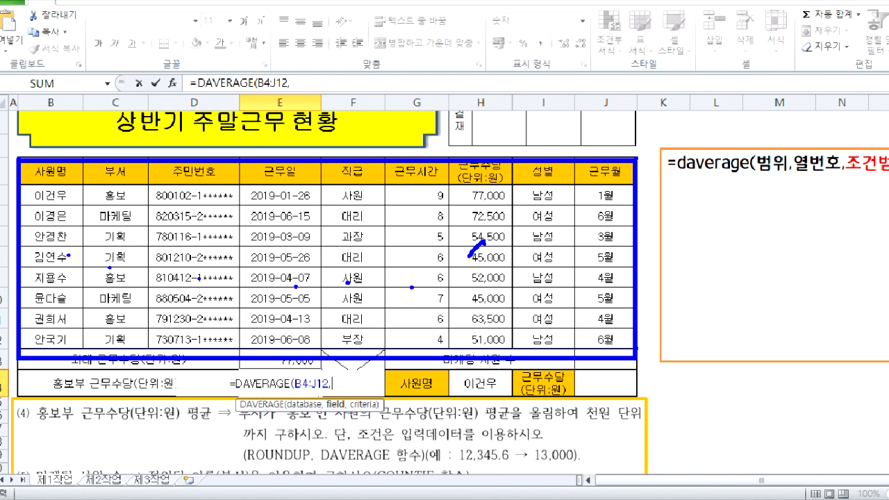
drag(498, 253, 462, 284)
key(Escape)
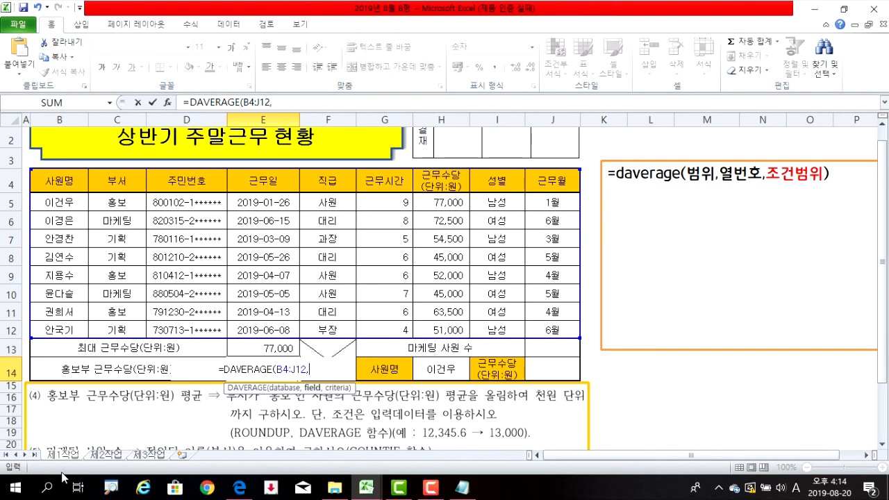
Step: Complete the E14 DAVERAGE formula with field number 7 and criteria range C4:C5
text(7)
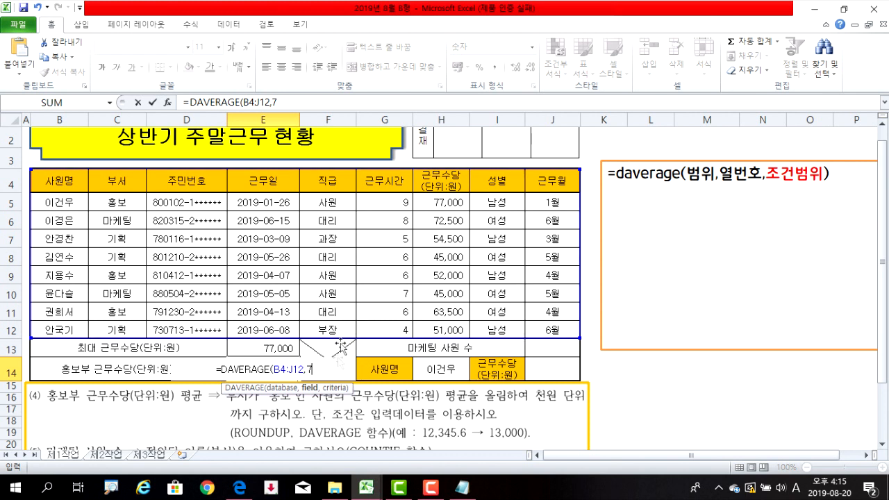
text(,)
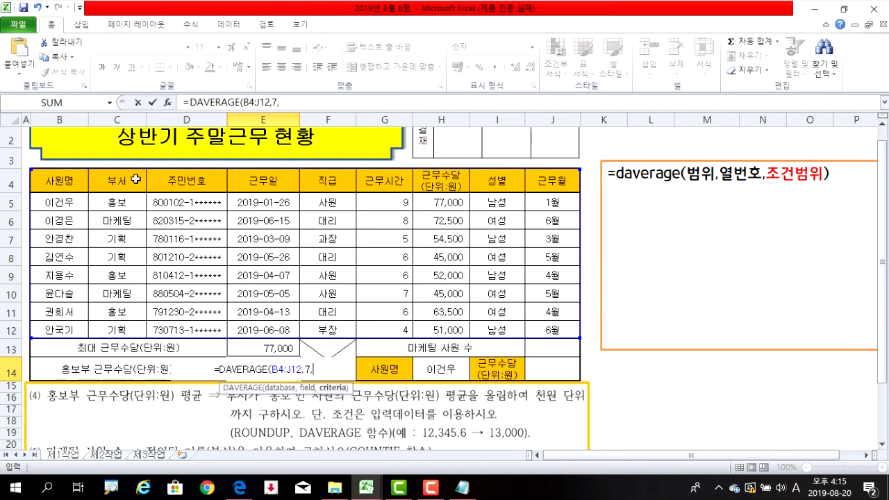
drag(132, 191, 123, 200)
text())
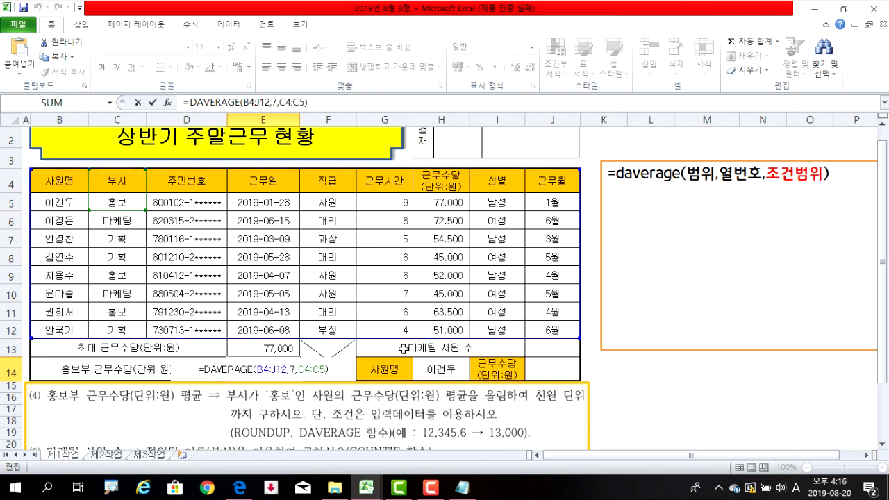
key(Return)
drag(571, 348, 563, 371)
click(275, 371)
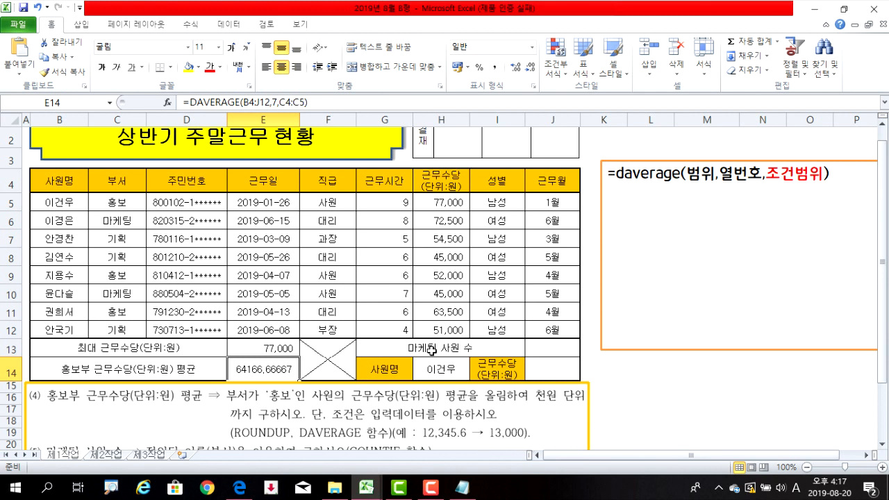
Step: Add the line =roundup(셀또는함수식,자릿수) below the DAVERAGE syntax and move the note box down to row 9
click(826, 172)
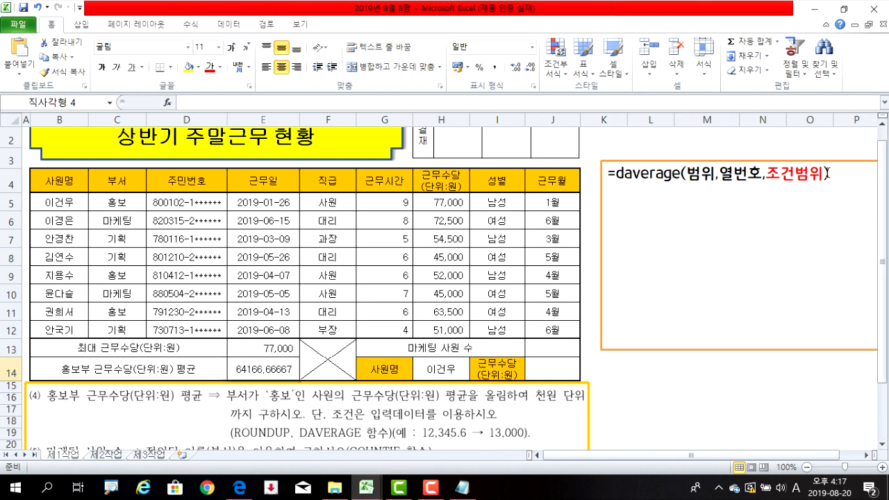
key(Return)
key(Return)
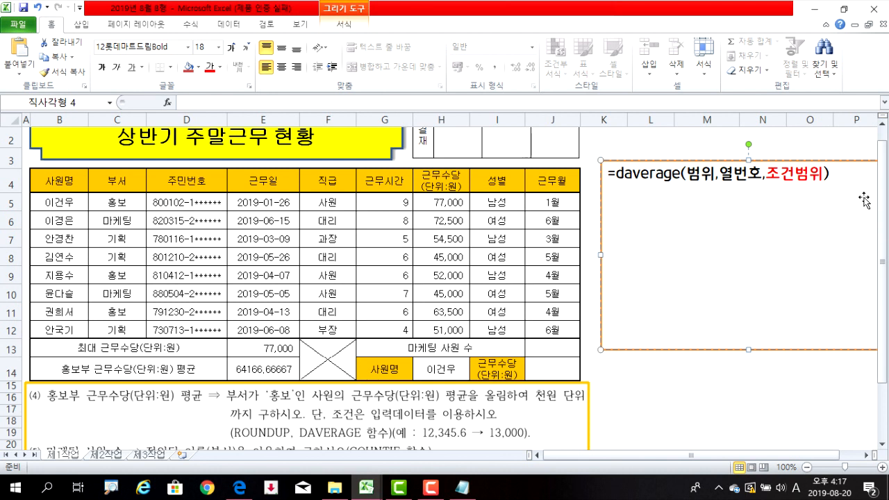
text(=roundup)
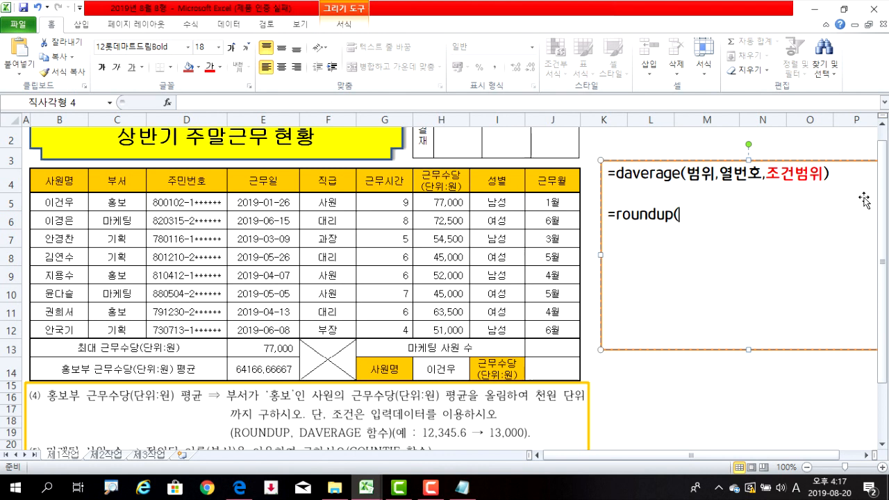
text((t)
key(Hangul)
text(셀또는)
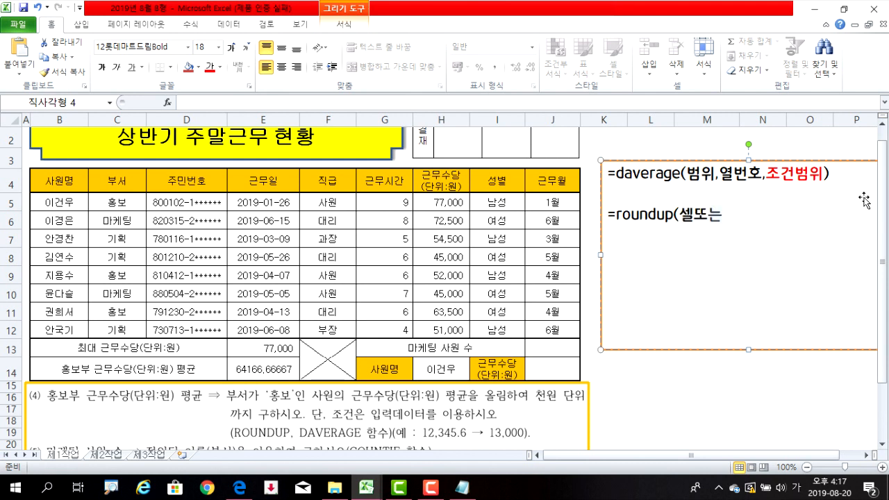
text(함수식)
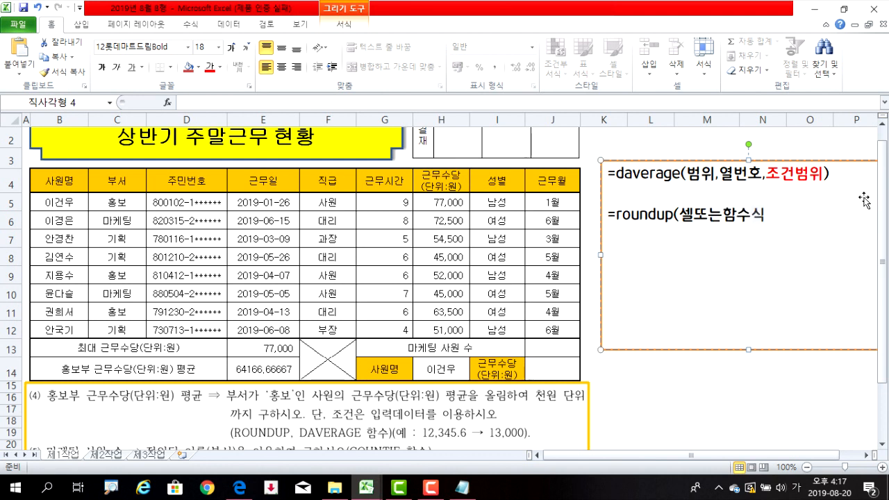
text(,자릿수))
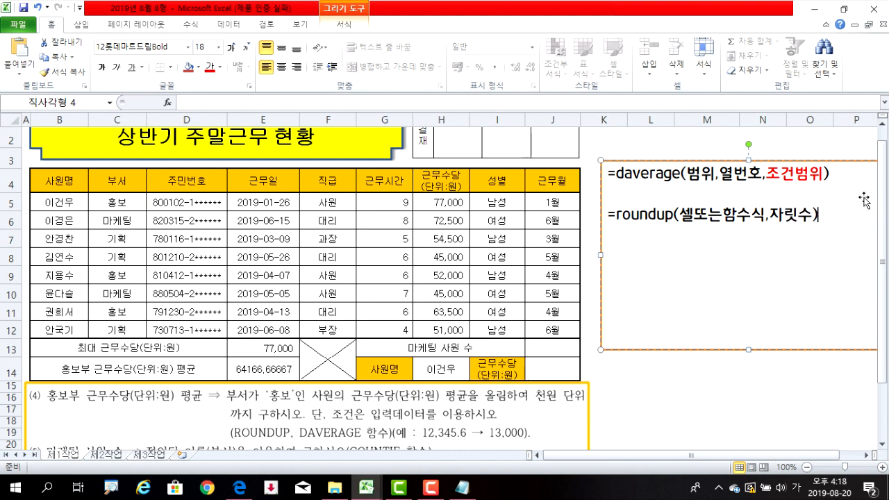
drag(669, 271, 601, 374)
Step: Enter the sample number 12345.6789 in L5 and widen column L to fit it
click(646, 202)
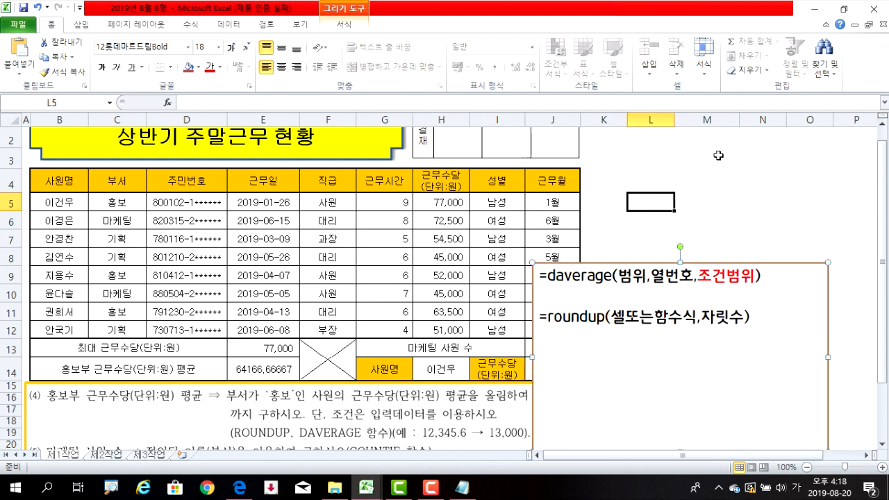
text(123)
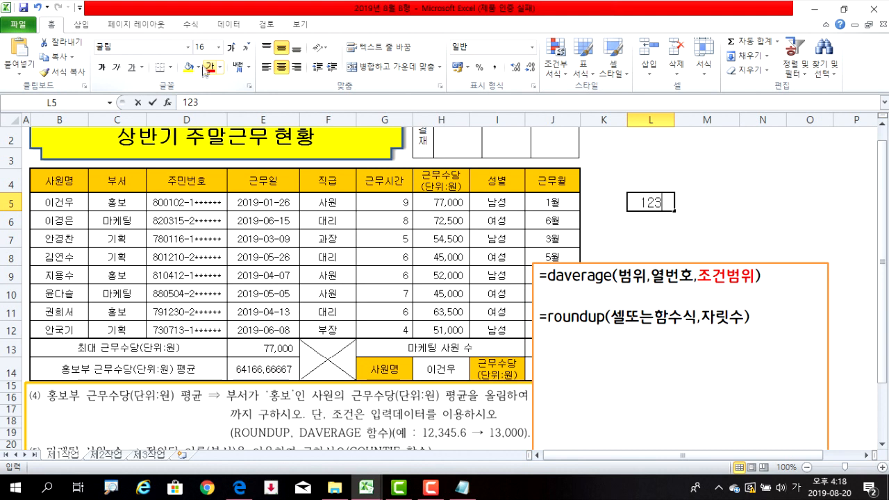
text(45.6789)
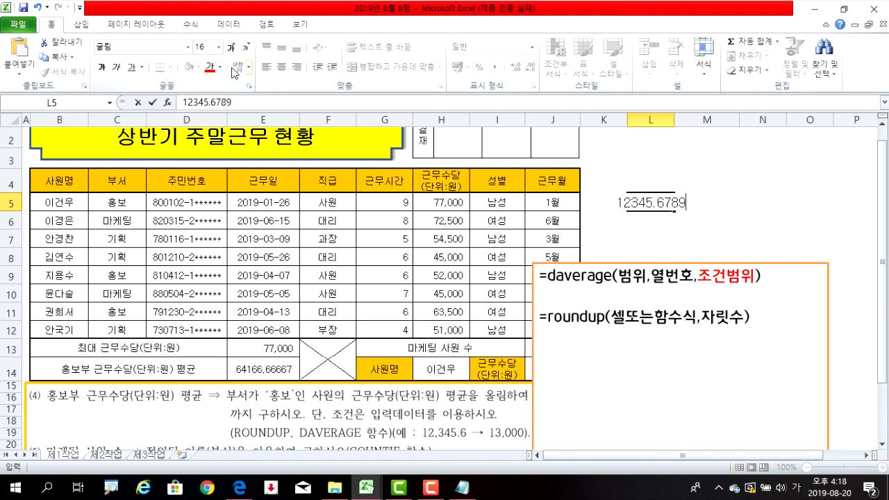
key(Return)
drag(673, 119, 736, 120)
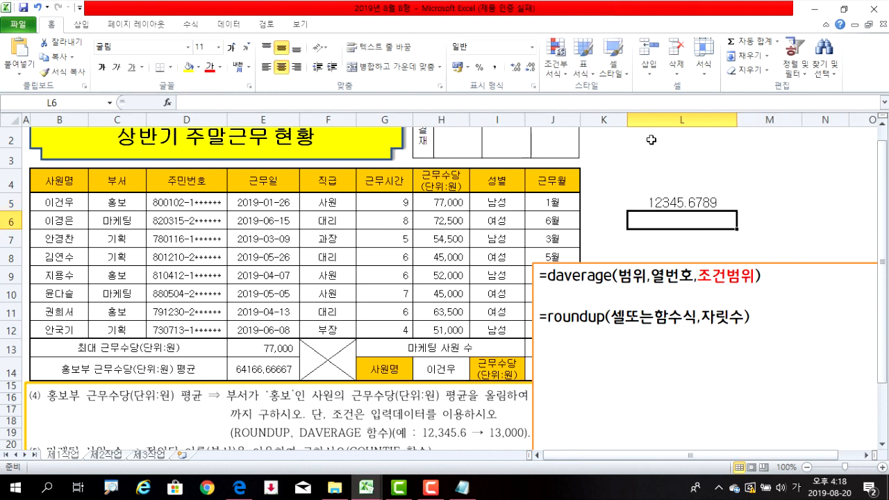
Step: Enter a ROUNDUP formula in L6 that rounds L5 up to 1 decimal place
text(=ㄱ)
key(BackSpace)
key(Hangul)
text(roundup()
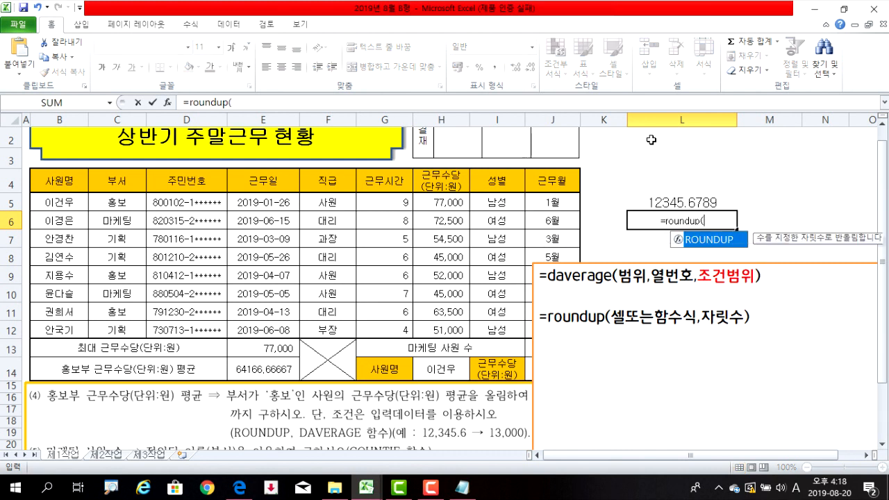
click(703, 201)
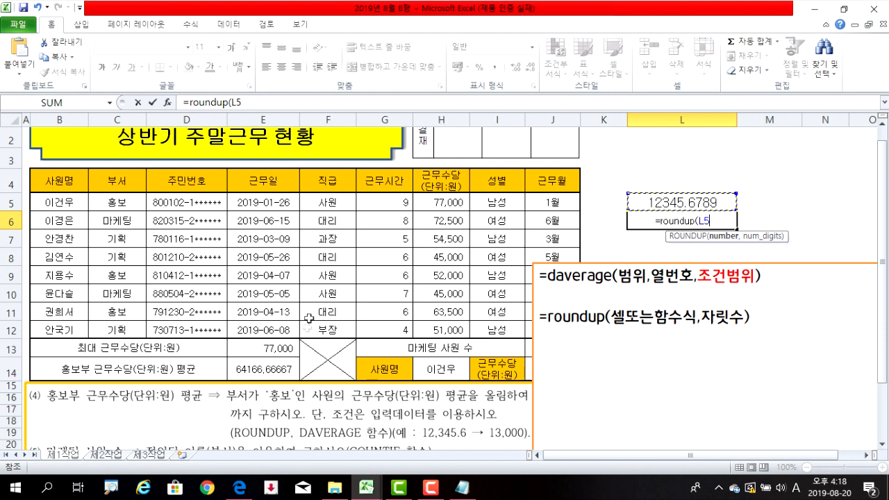
text(,1)
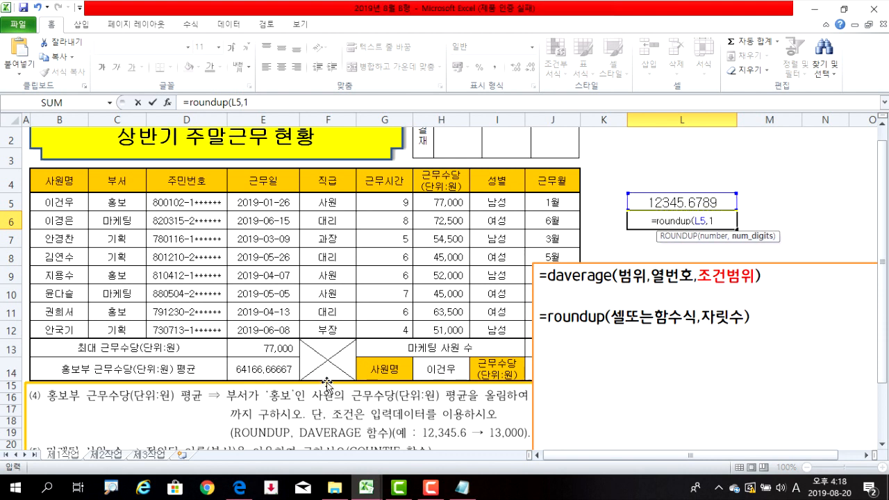
key(Return)
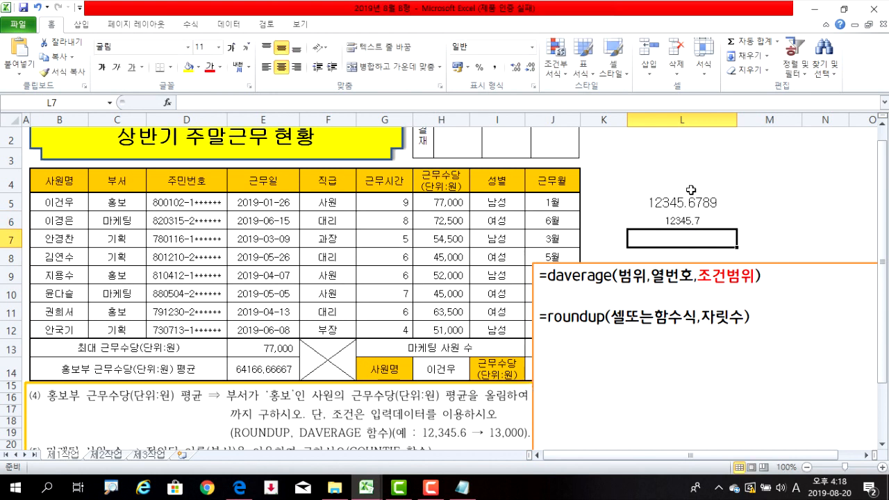
Step: Set the ROUNDUP digits argument in L6 to 2
double_click(705, 222)
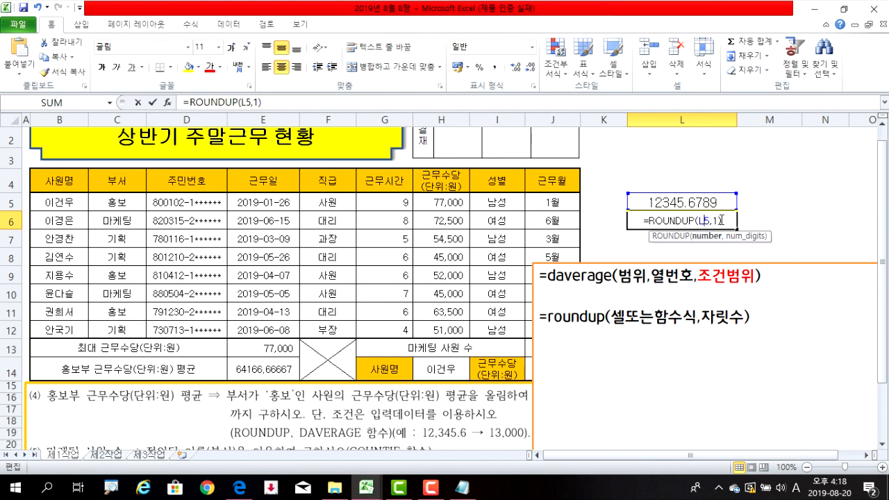
text(2)
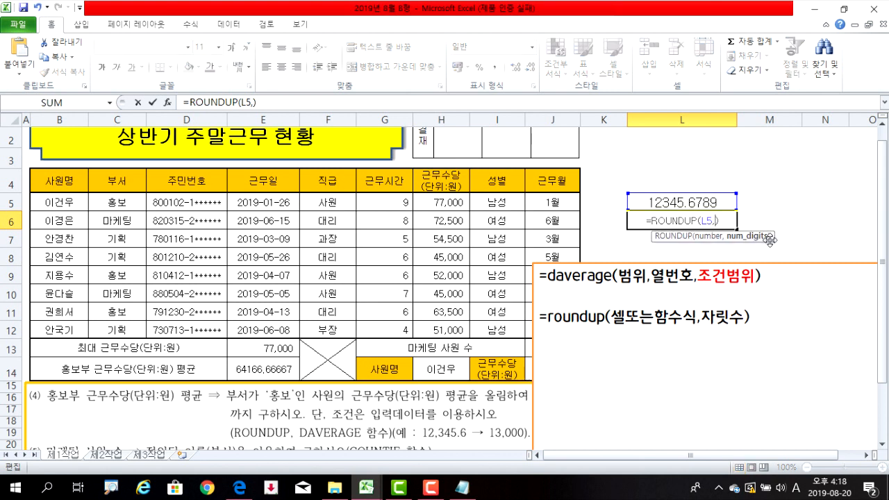
key(Return)
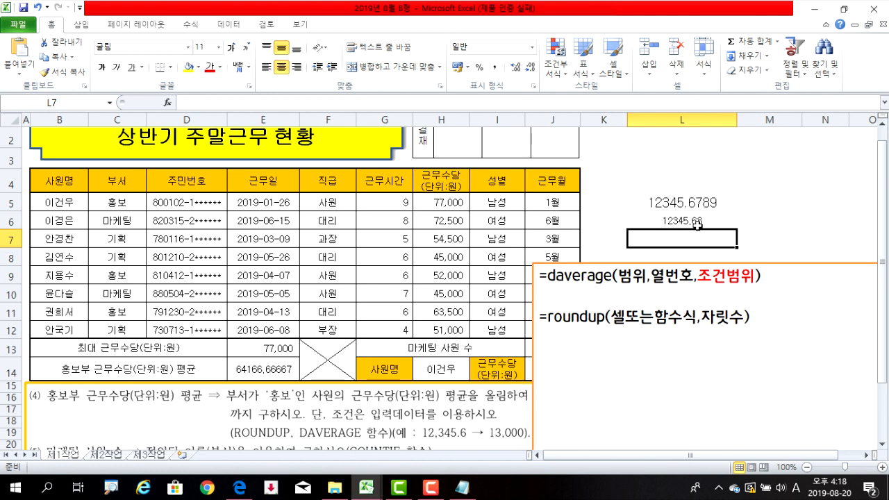
Step: Set the ROUNDUP digits argument in L6 to 0
double_click(697, 221)
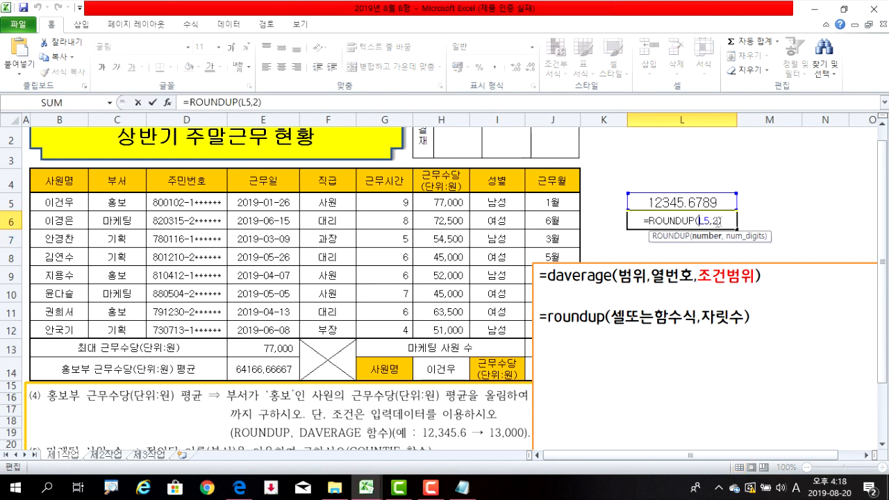
click(716, 221)
key(BackSpace)
text(0)
key(Return)
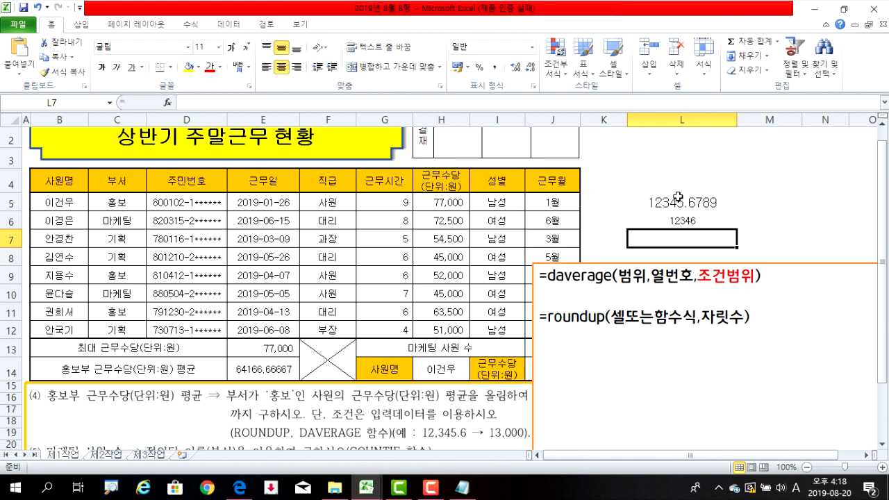
Step: Set the ROUNDUP digits argument in L6 to -1
double_click(716, 221)
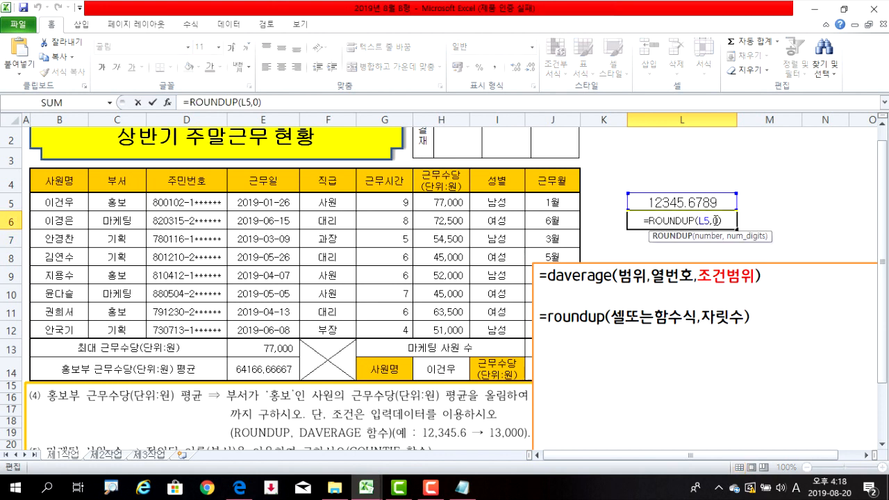
double_click(716, 221)
text(-1)
key(Return)
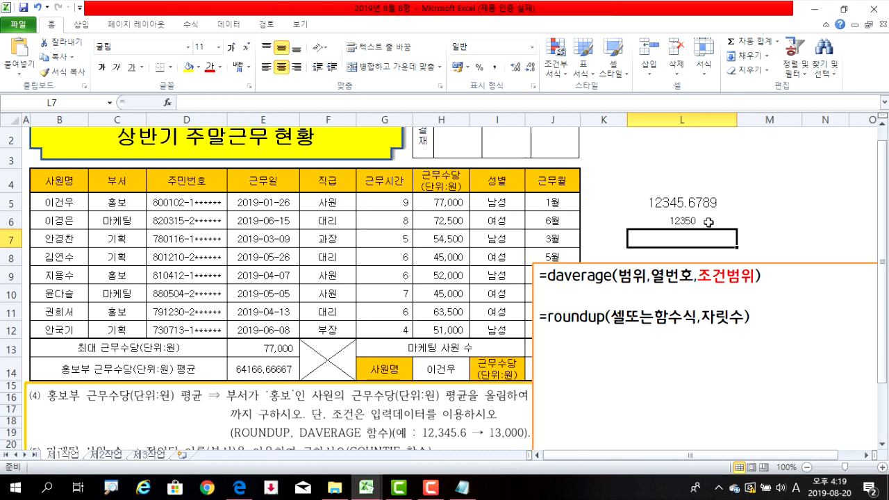
Step: Narrow the syntax note box to uncover column J, and set the ROUNDUP digits argument in L6 to -3
click(606, 266)
drag(533, 358, 564, 358)
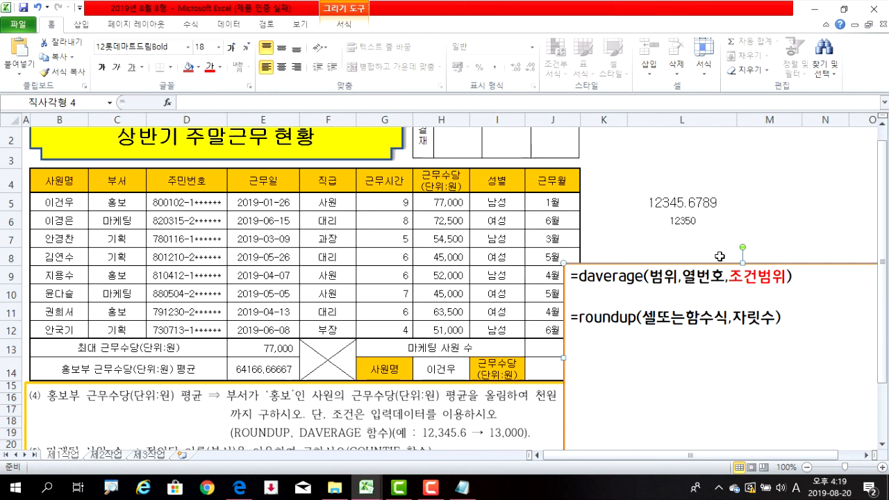
click(702, 221)
double_click(703, 221)
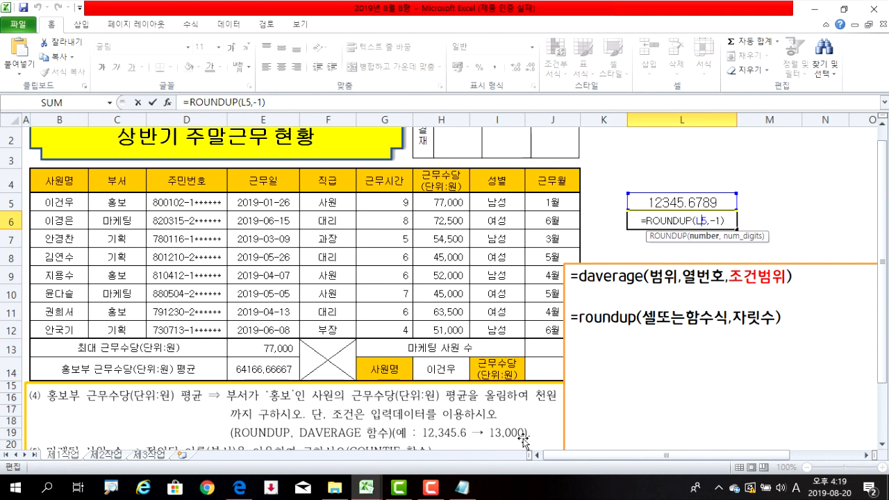
double_click(716, 221)
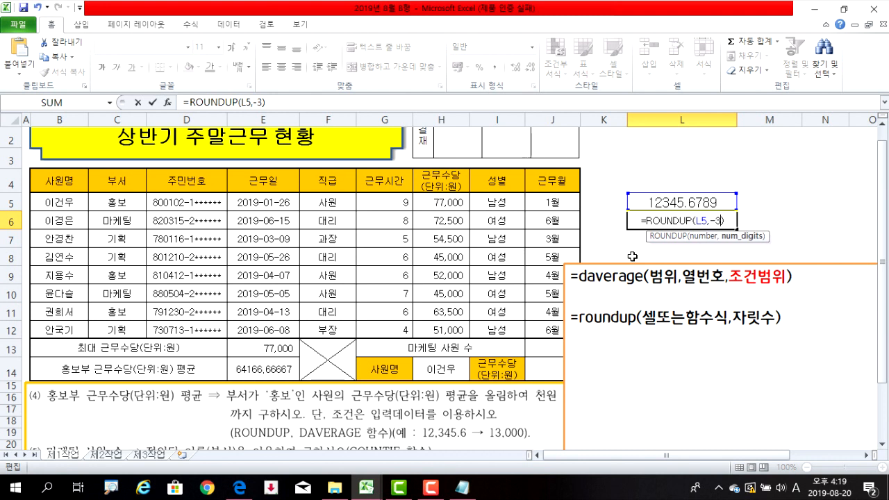
key(Return)
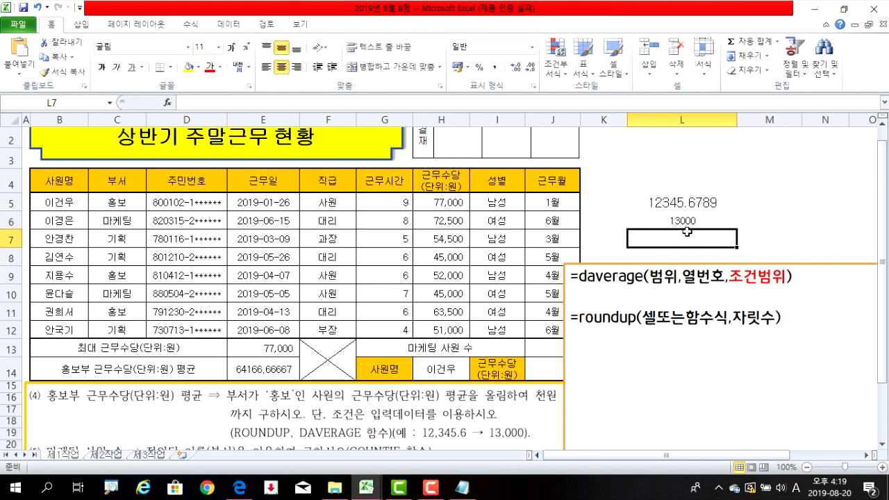
Step: Clear the sample number and its ROUNDUP formula from L5:L6
drag(706, 202, 702, 221)
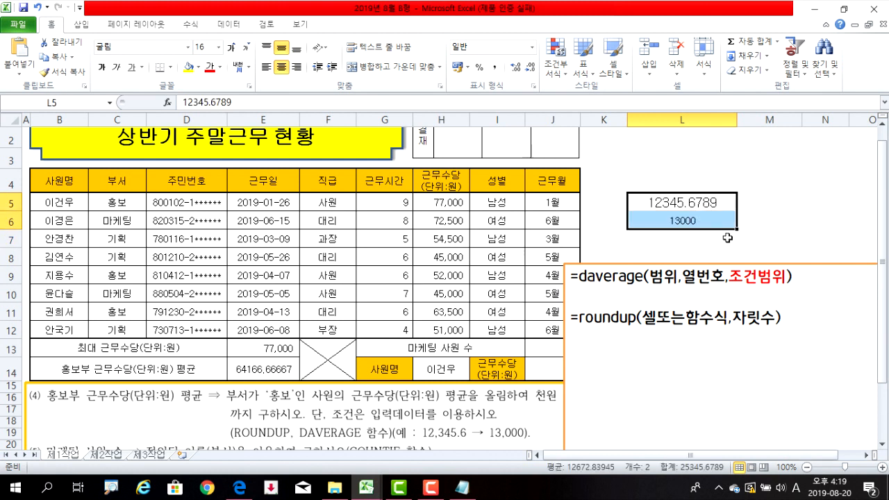
key(Delete)
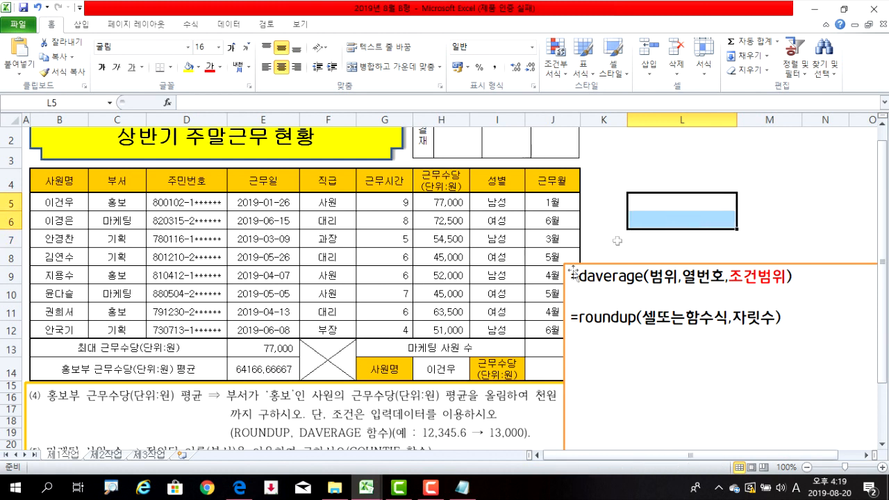
Step: Insert roundup( in front of DAVERAGE in the E14 formula so that the average becomes its number argument
click(275, 374)
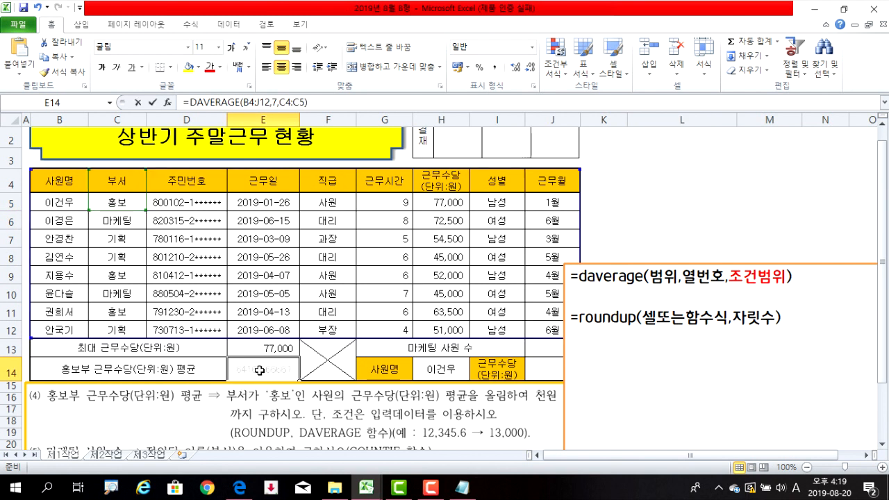
double_click(259, 371)
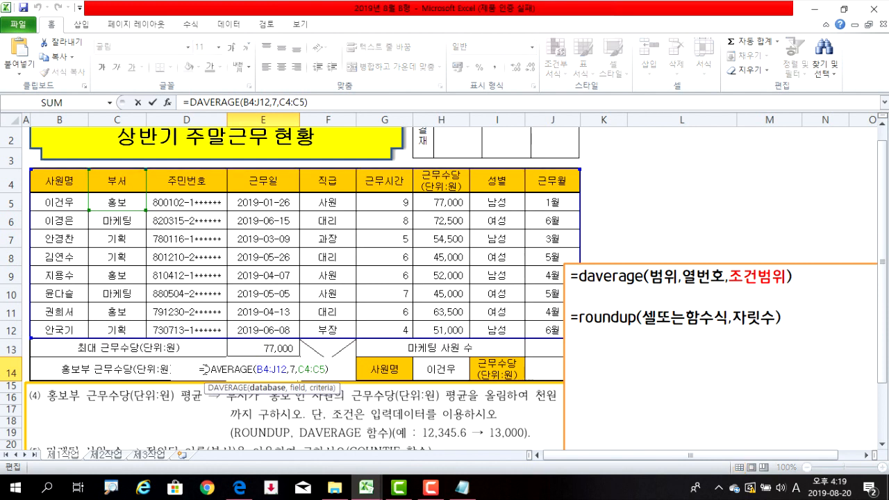
drag(209, 368, 332, 368)
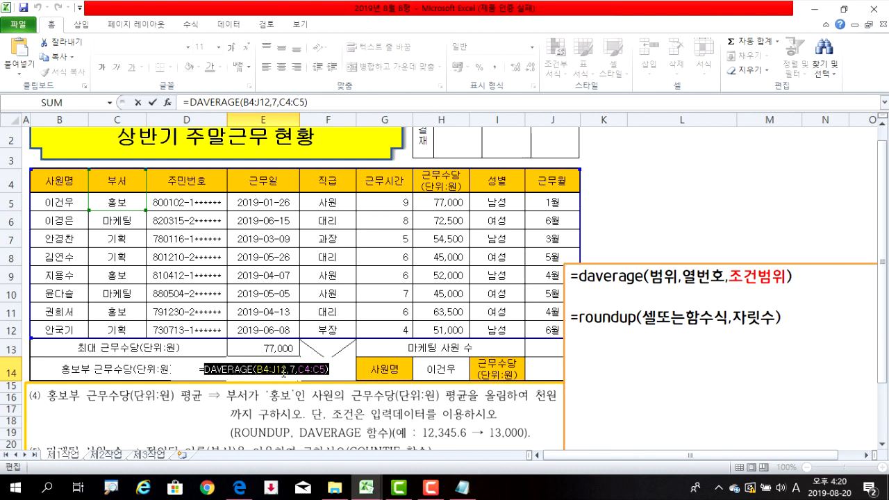
click(201, 368)
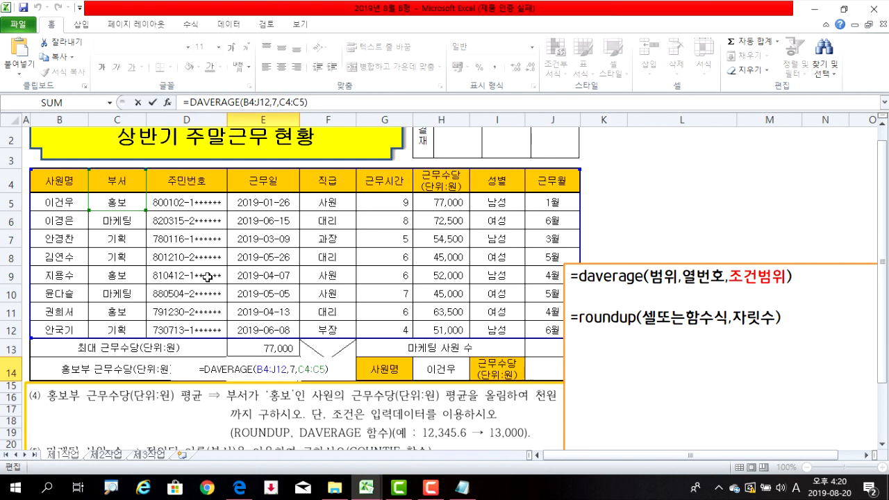
text(roundup)
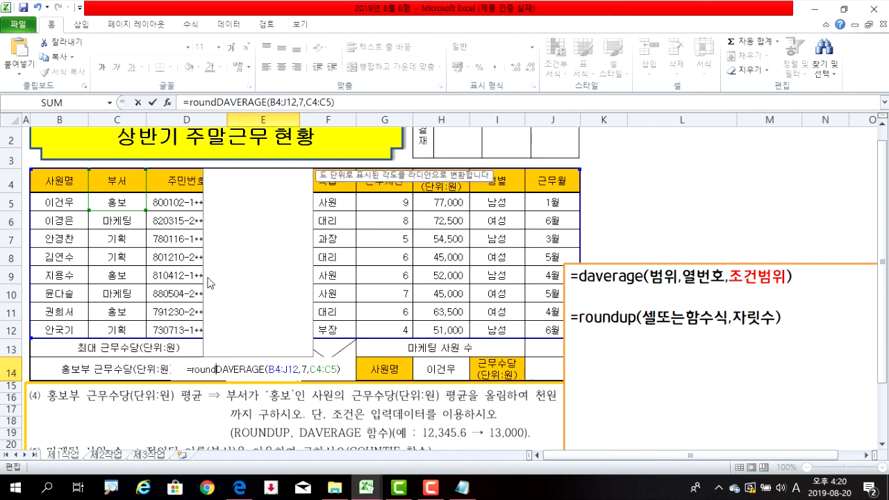
text(()
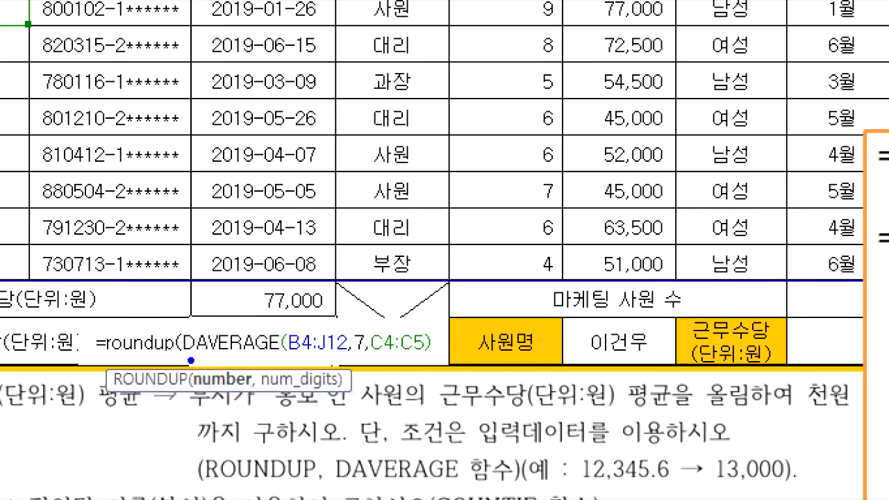
drag(190, 360, 432, 362)
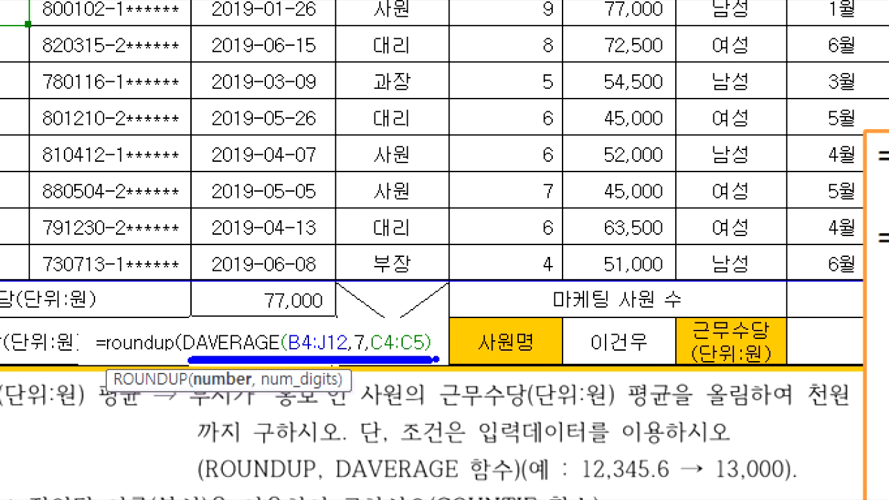
mouse_move(444, 345)
mouse_down()
mouse_move(438, 361)
mouse_move(420, 366)
mouse_up()
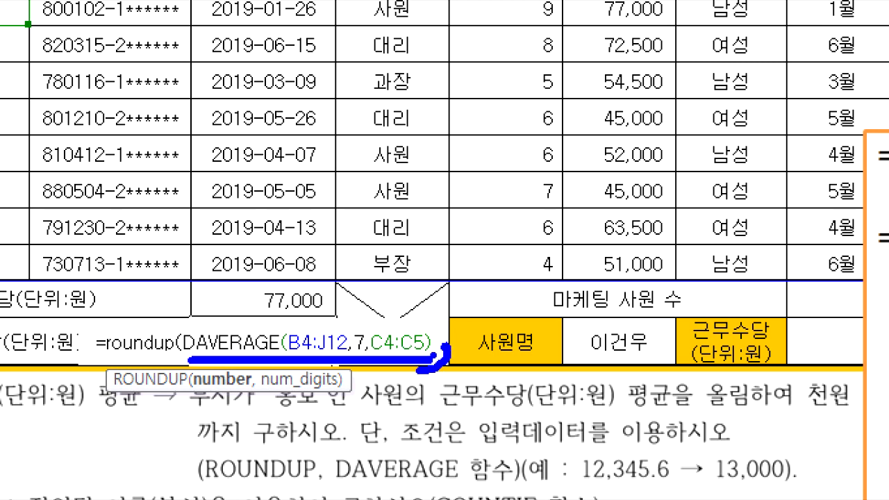
mouse_move(460, 336)
mouse_down()
mouse_move(473, 336)
mouse_move(473, 352)
mouse_move(501, 371)
mouse_move(475, 378)
mouse_up()
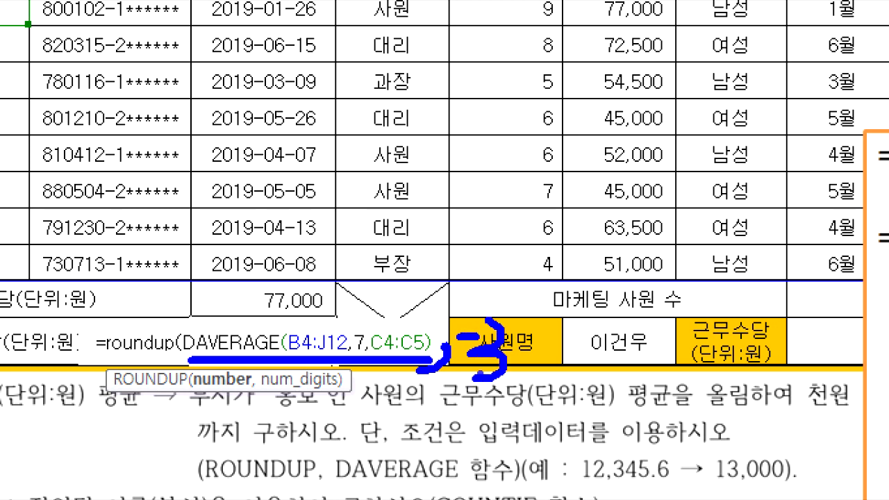
drag(525, 309, 514, 366)
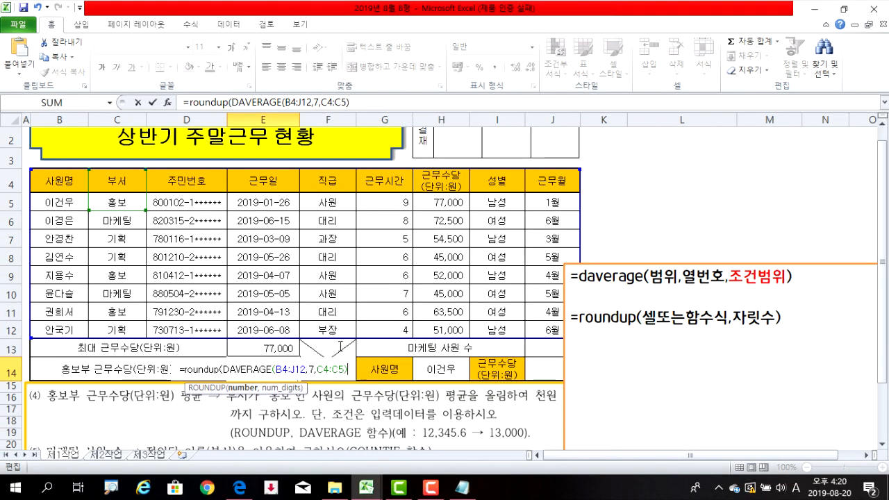
Step: Complete the ROUNDUP formula in E14 with a digits argument of -3, and apply the comma number format to the cell
text(,-3)
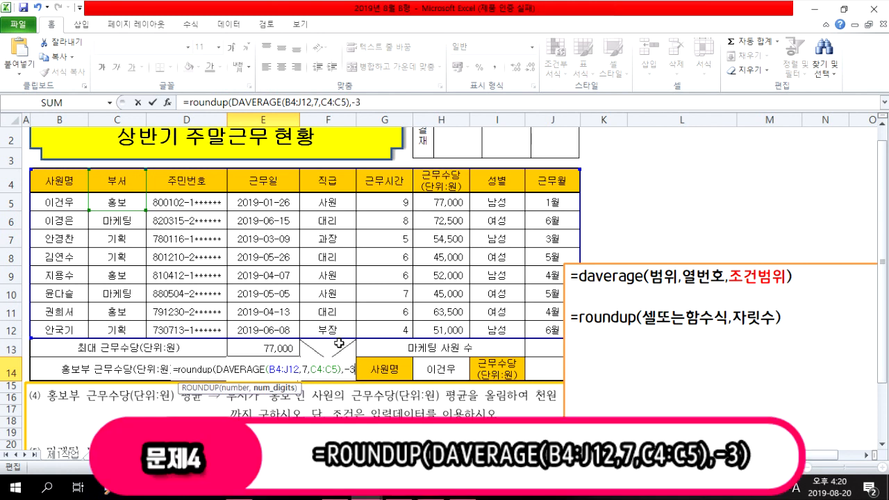
text())
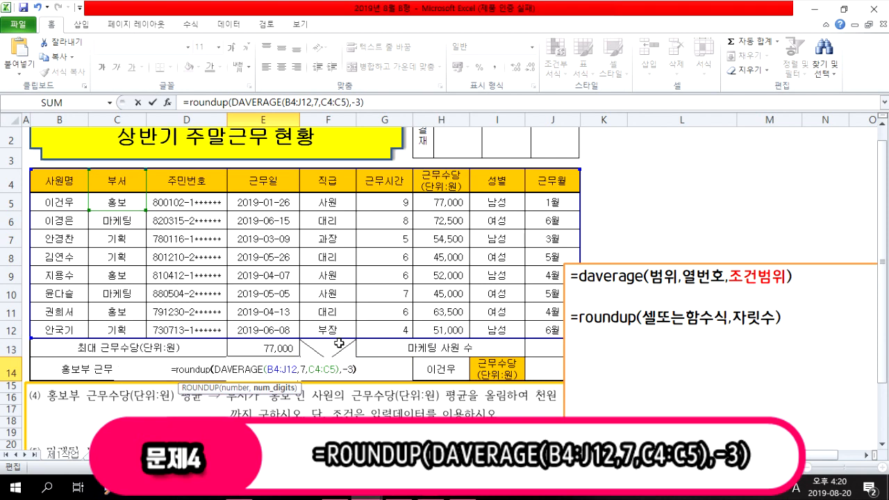
key(Return)
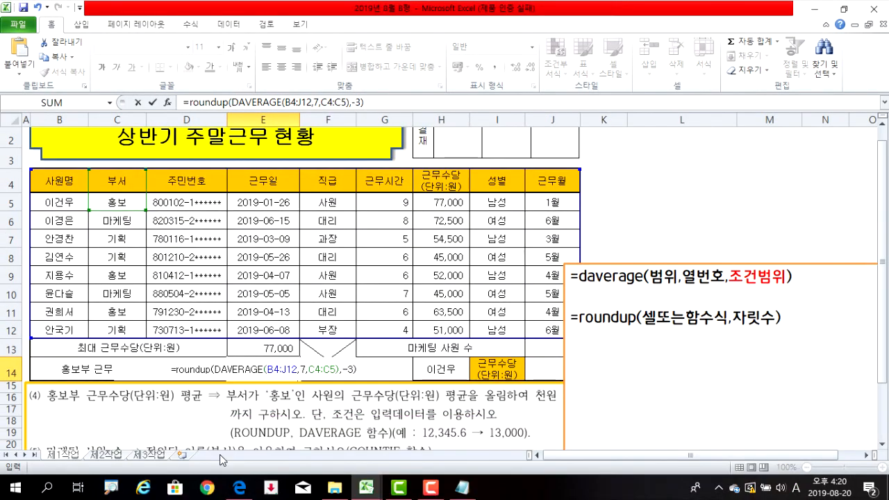
key(Return)
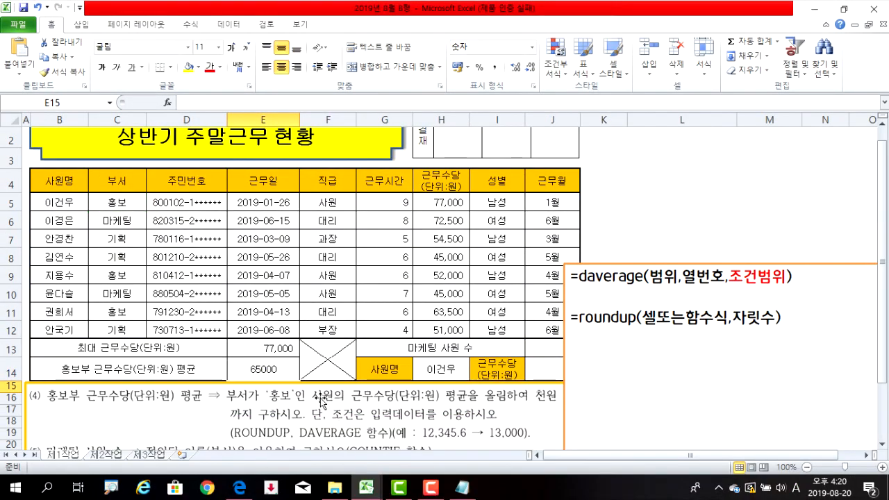
click(281, 372)
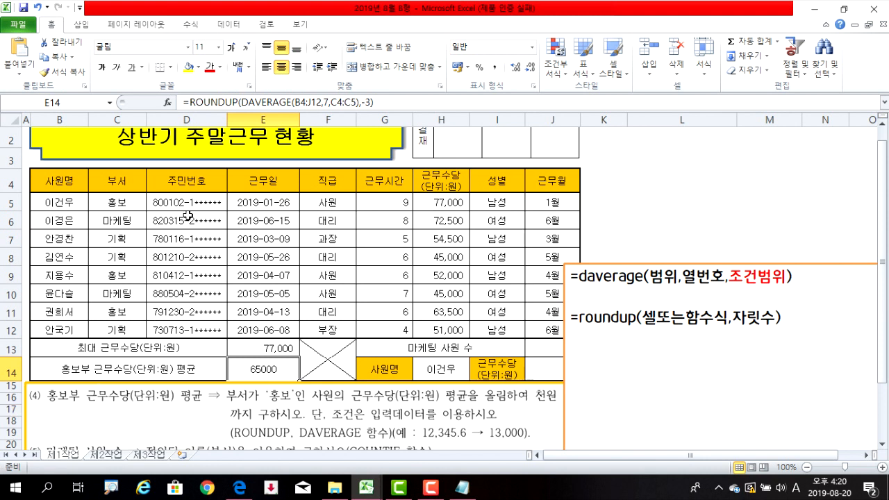
click(495, 69)
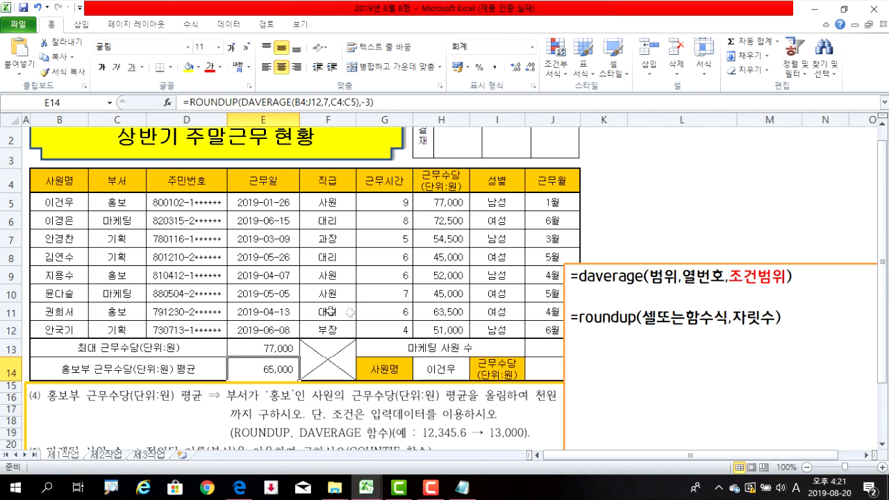
Step: Add the syntax line =round(셀또는함수식,자릿수) below the roundup line in the note box
click(791, 350)
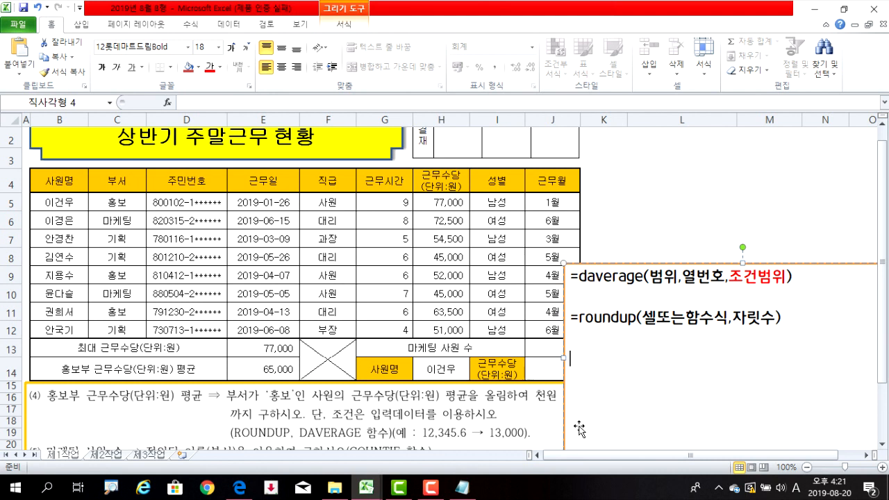
text(=ㄱ)
text(ound)
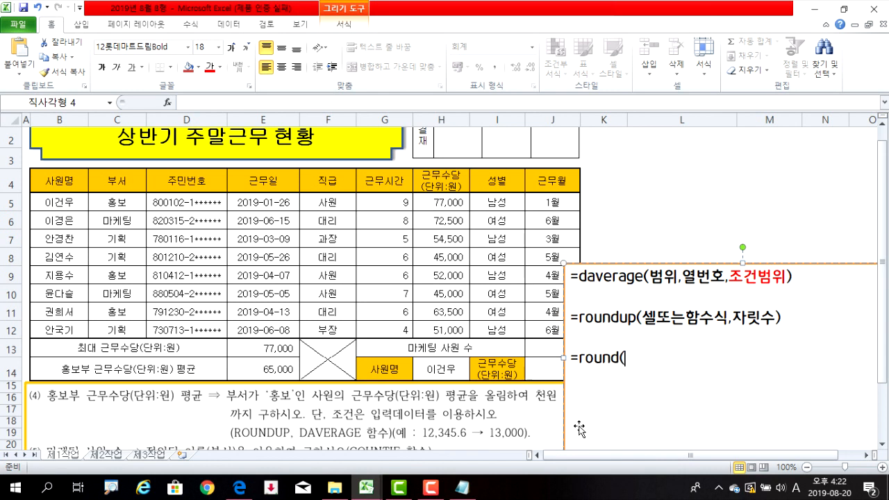
text((ㅅㅔㄹ또는)
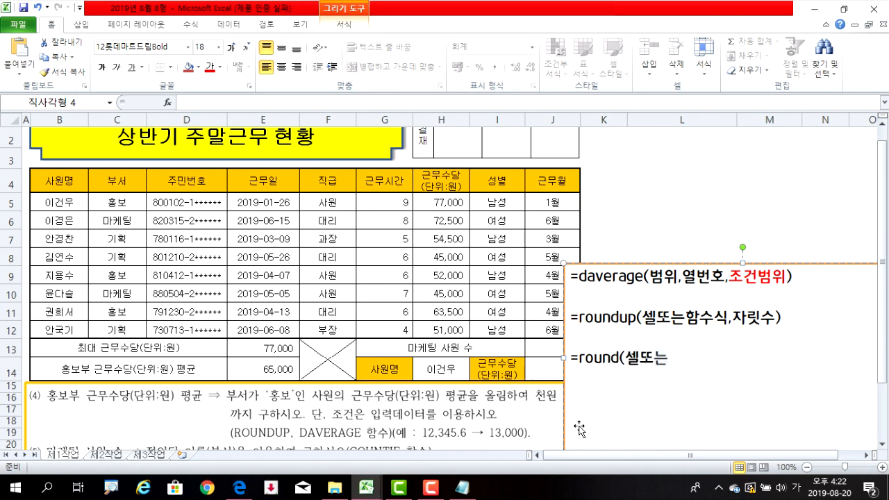
text(함수식,ㄹ)
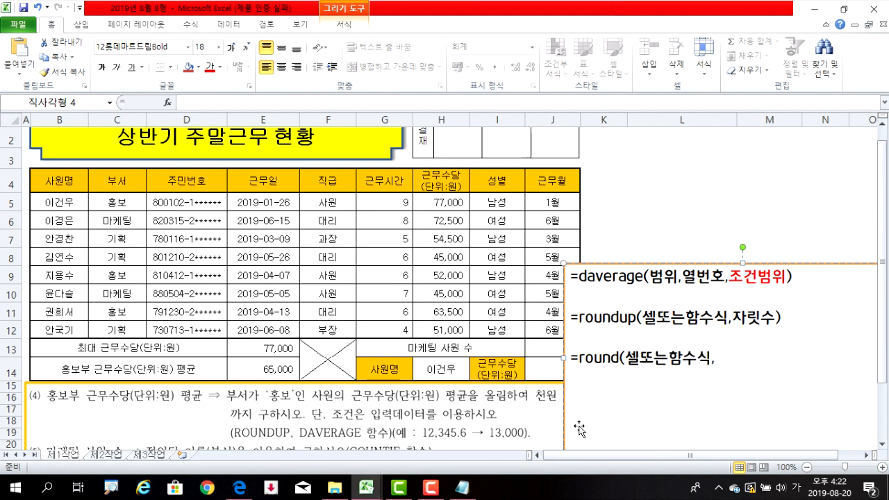
key(BackSpace)
text(자리수)
key(BackSpace)
key(BackSpace)
key(BackSpace)
text(릿수))
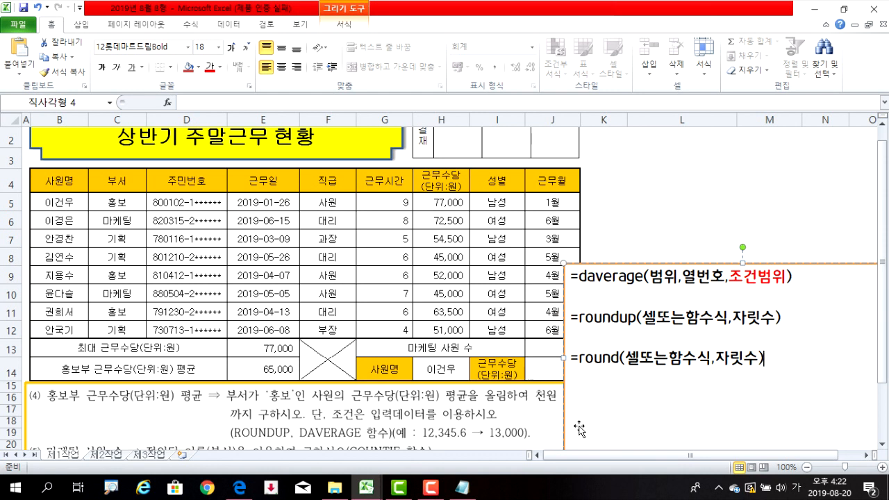
Step: Add the syntax line =rounddown(셀또는함수식,자릿수) below the round line in the note box, leaving a blank line between them
key(Return)
key(Return)
text(=ㄱ)
key(BackSpace)
key(Hangul)
text(rounddown()
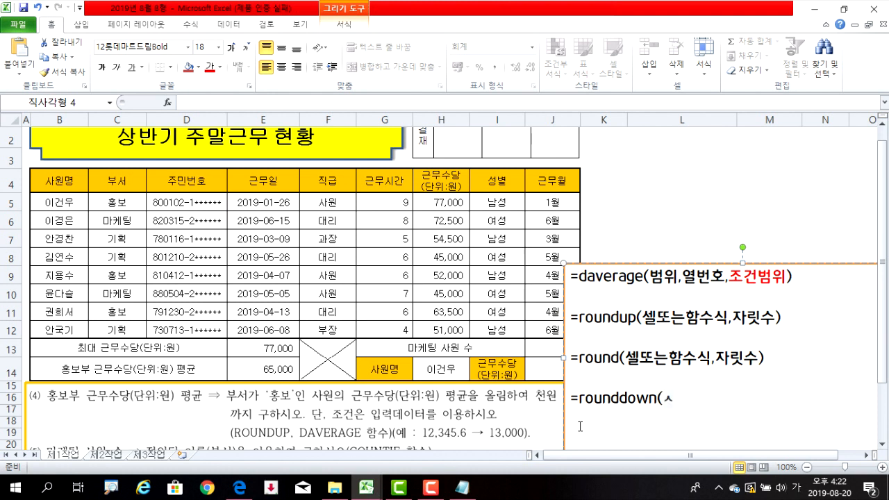
text(셀또는핫)
key(BackSpace)
text(함수식,ㅈ)
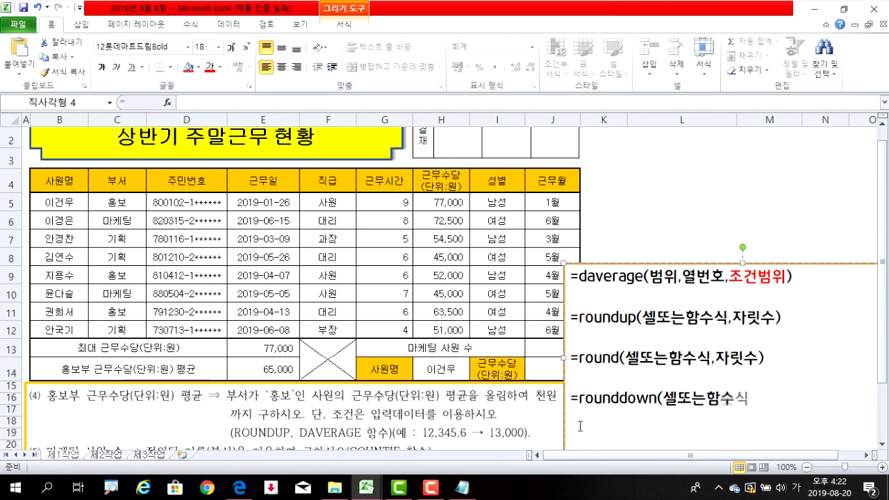
text(자릿수))
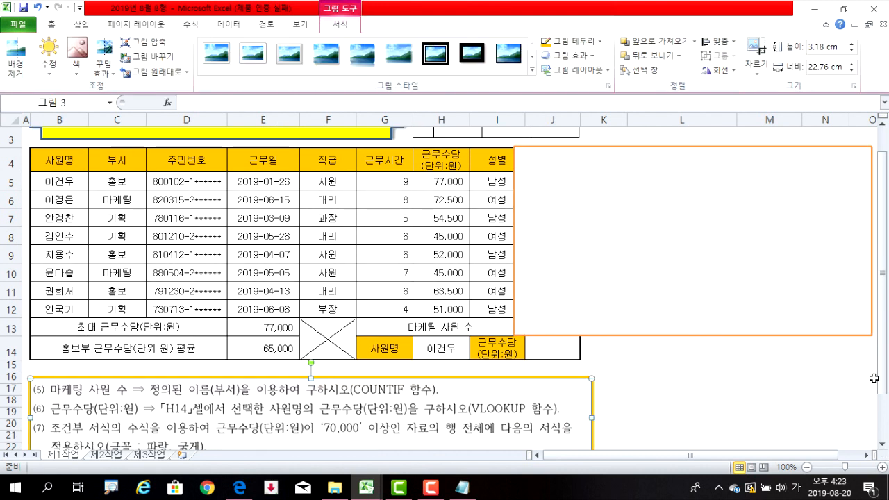
Step: Move the empty note box clear of column J, and select the department cells C5:C12 to check their defined name
drag(573, 200, 648, 215)
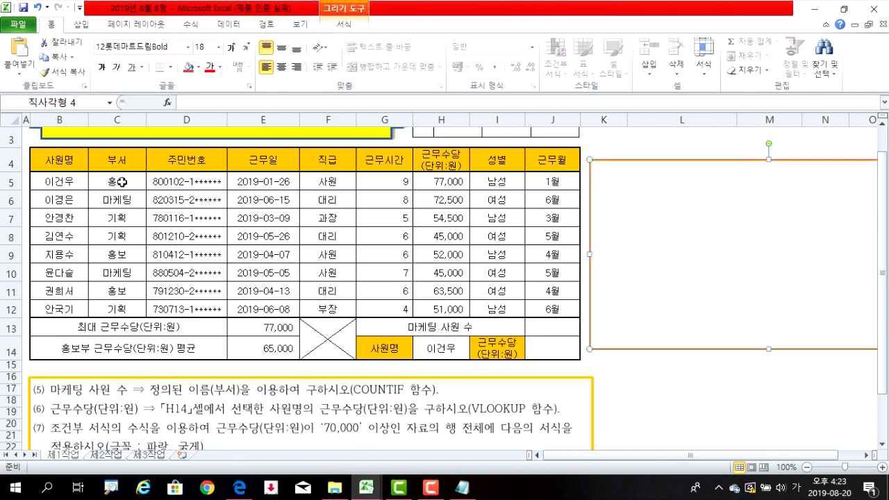
mouse_move(122, 182)
mouse_down()
mouse_move(135, 291)
mouse_move(119, 310)
mouse_up()
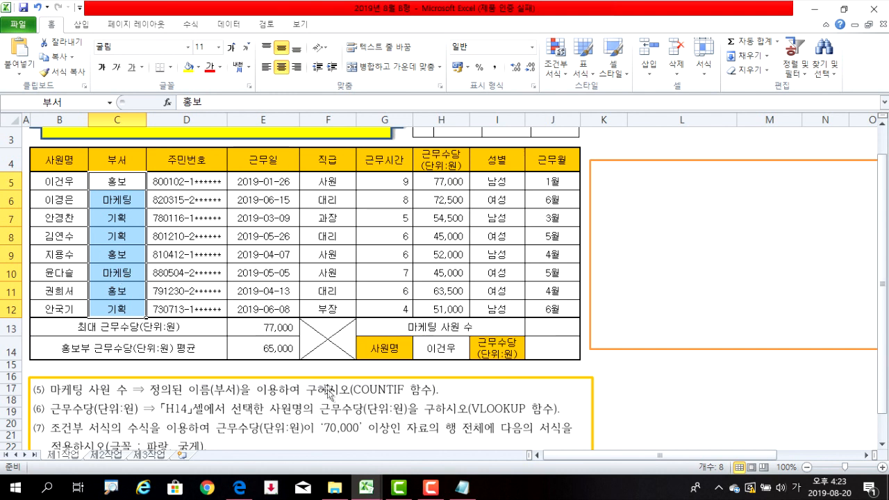
Step: Write the syntax line =countif(조건범위,"조건") in the empty note box
click(685, 229)
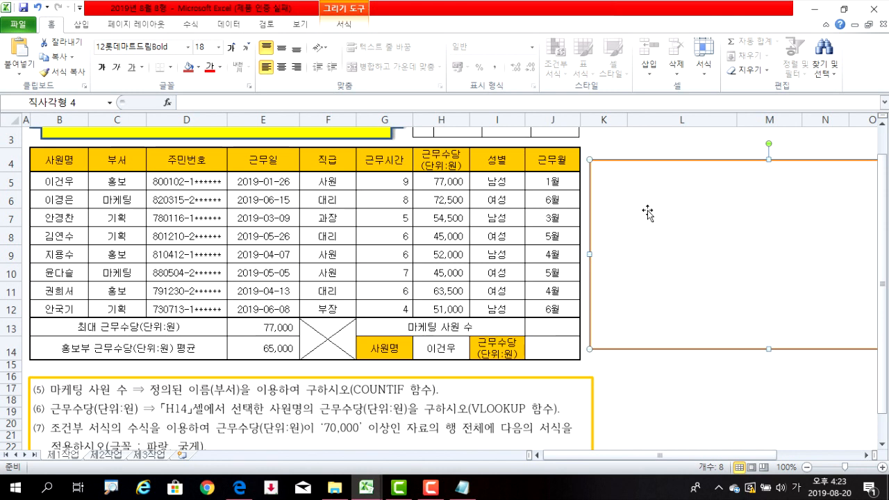
text(=채)
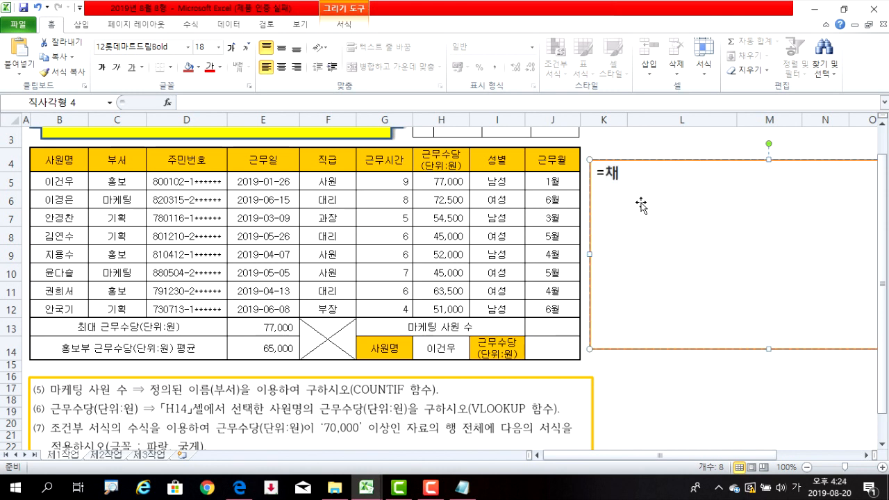
key(BackSpace)
key(Hangul)
text(countif()
key(Hangul)
text(ㅈ)
text(ㅗ건범위,)
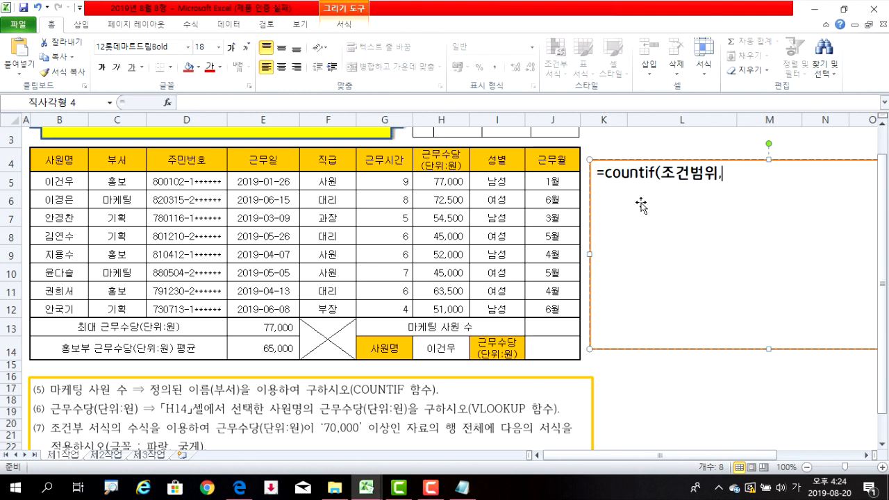
text("ㅈㅗ건")
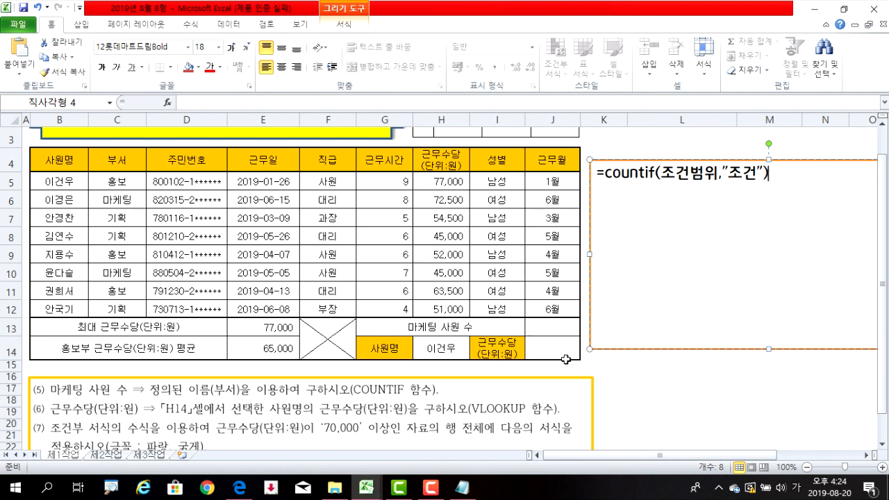
Step: Start a COUNTIF formula in J13 with the defined name 부서 (C5:C12) as its range argument
click(554, 334)
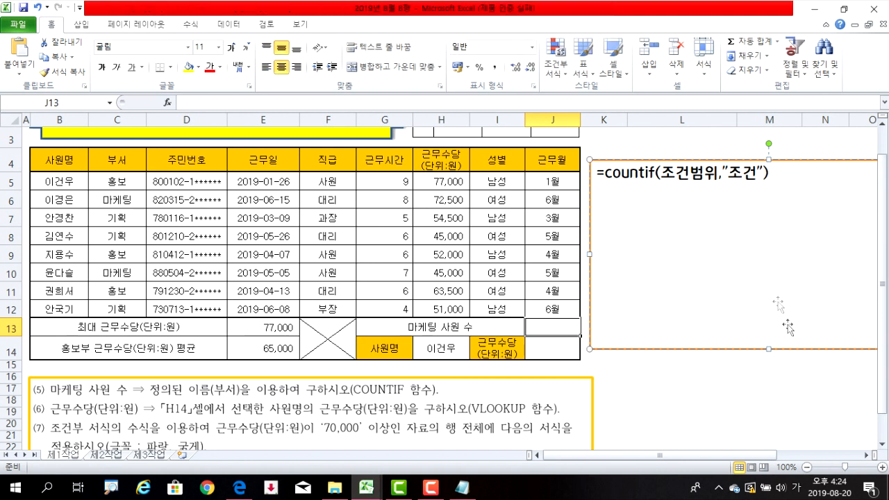
text(=)
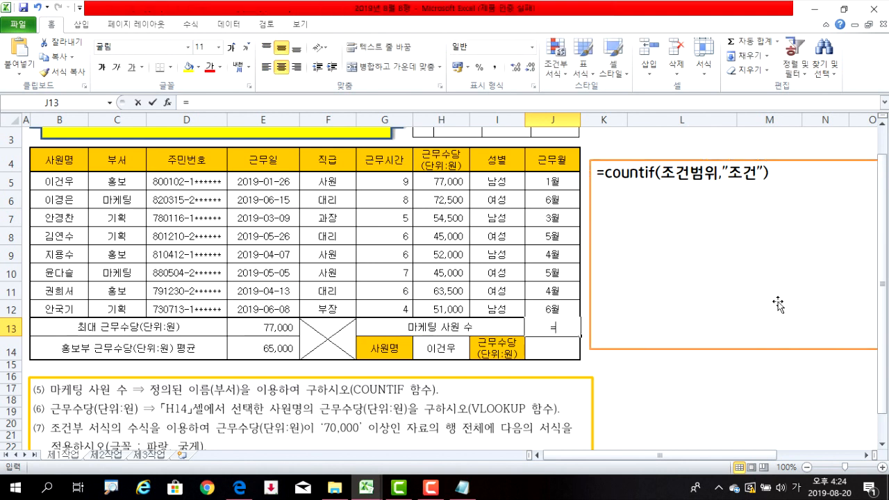
text(count)
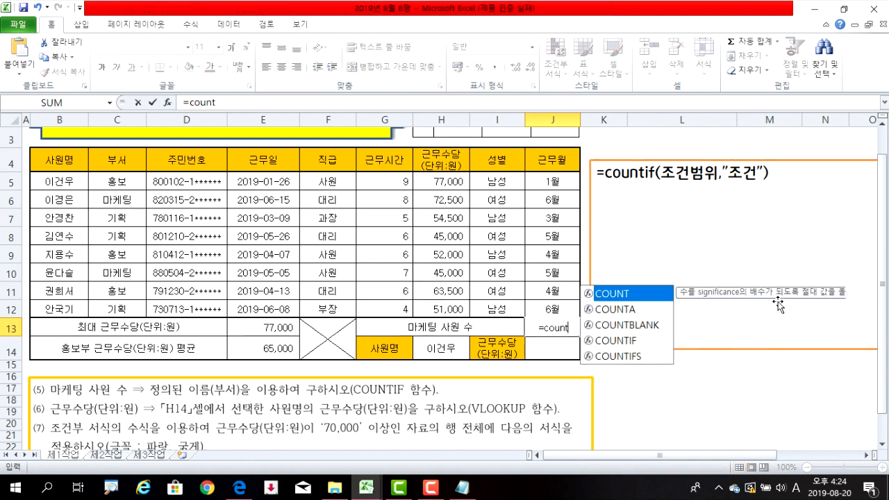
text(if()
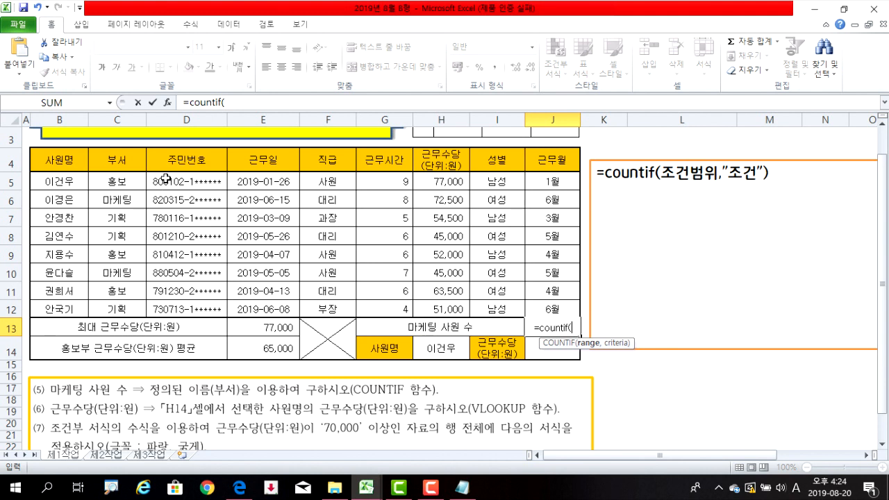
drag(122, 182, 114, 313)
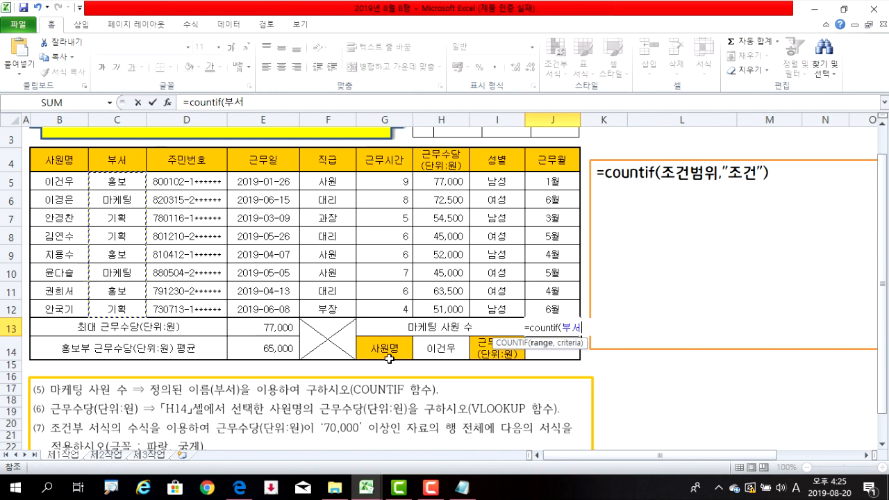
text(,)
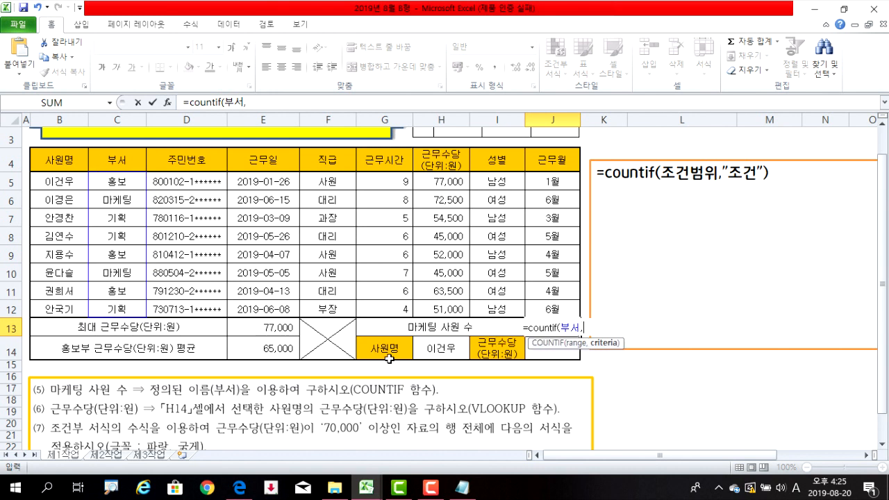
Step: Try the text "마케팅" as the criteria of the COUNTIF formula in J13, and remove it again
text(")
text(마케)
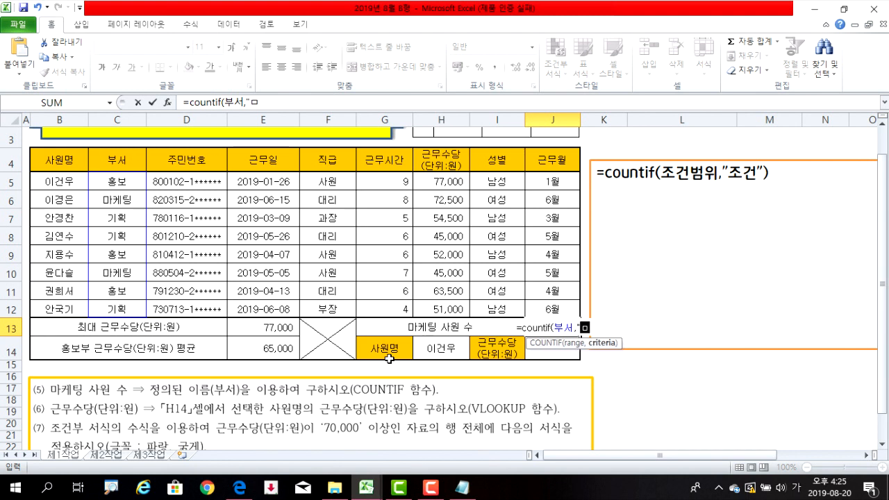
text(팅")
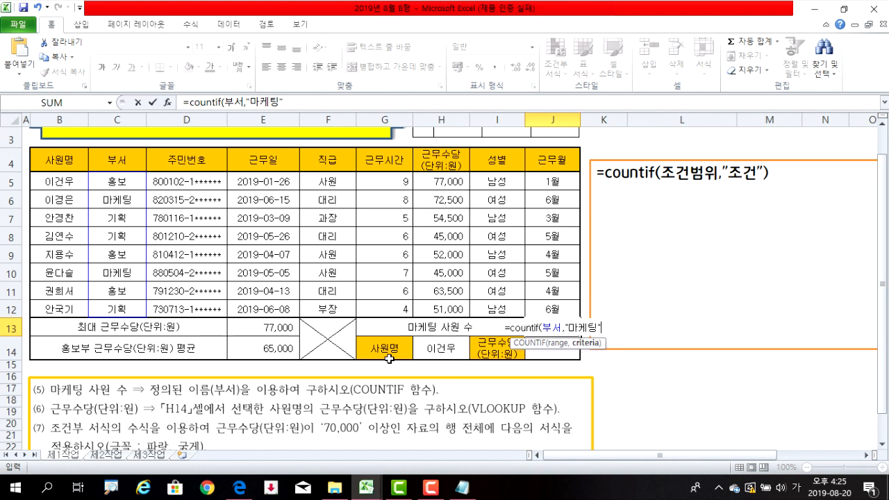
key(BackSpace)
key(BackSpace)
key(BackSpace)
key(BackSpace)
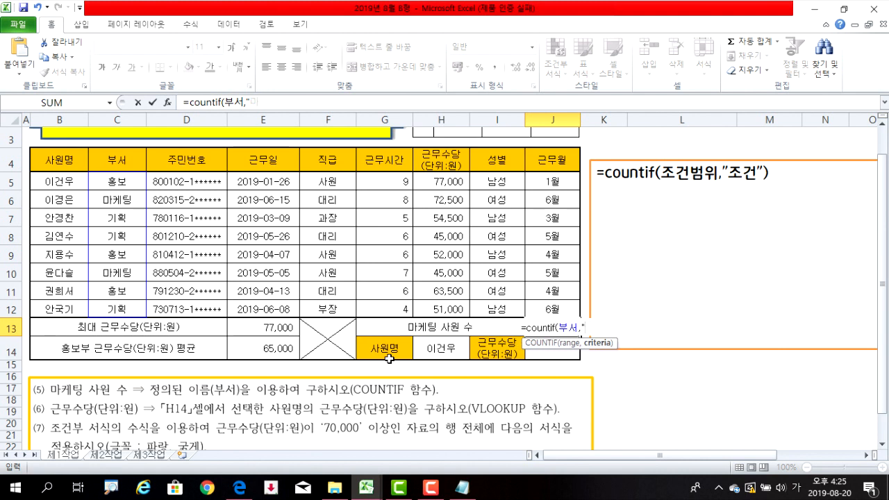
key(BackSpace)
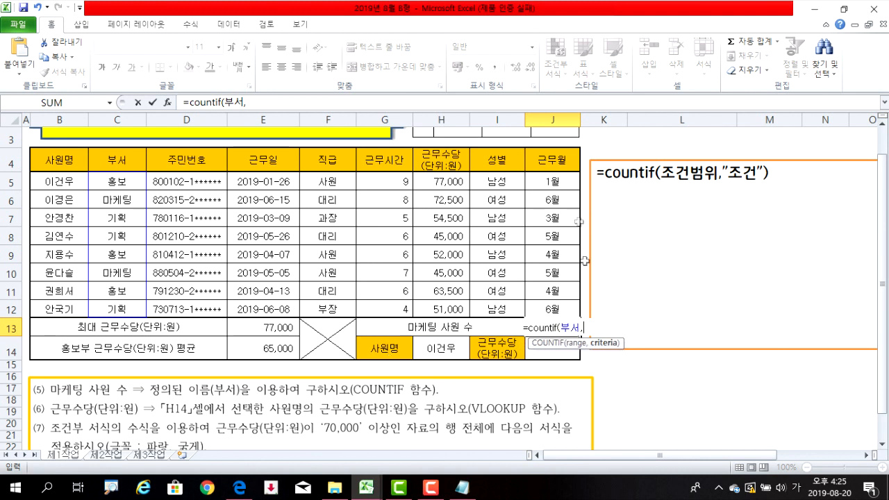
Step: Finish the COUNTIF formula in J13 with cell C6 as its criteria, and clear the syntax line from the note box
click(105, 195)
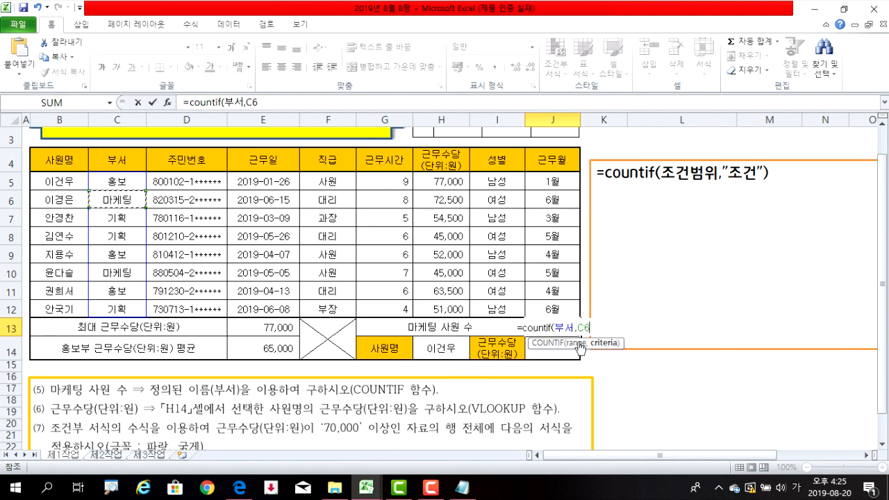
key(Return)
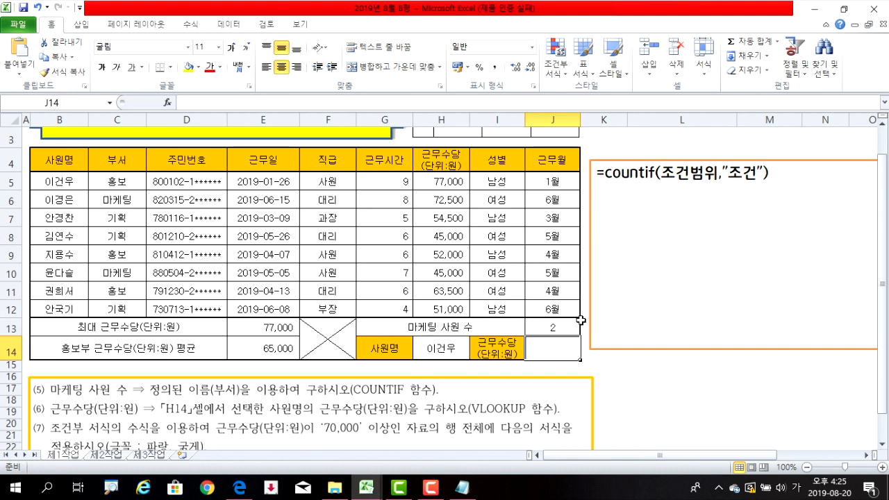
click(490, 418)
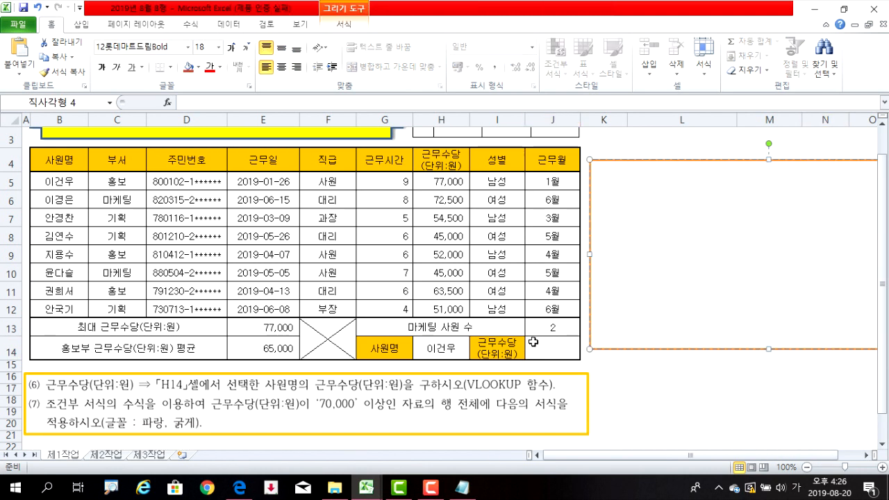
Step: Inspect the employee-name choices offered in H14 without changing the entry, and select J14 as the VLOOKUP result cell
click(433, 350)
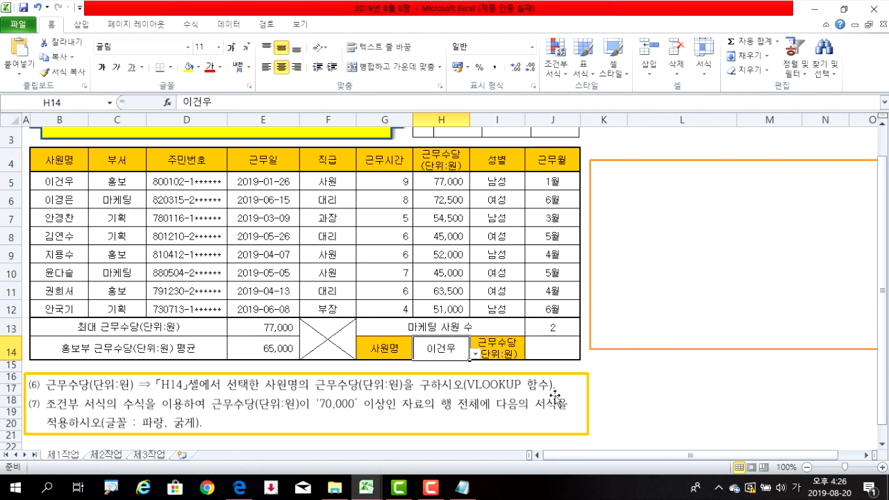
click(475, 353)
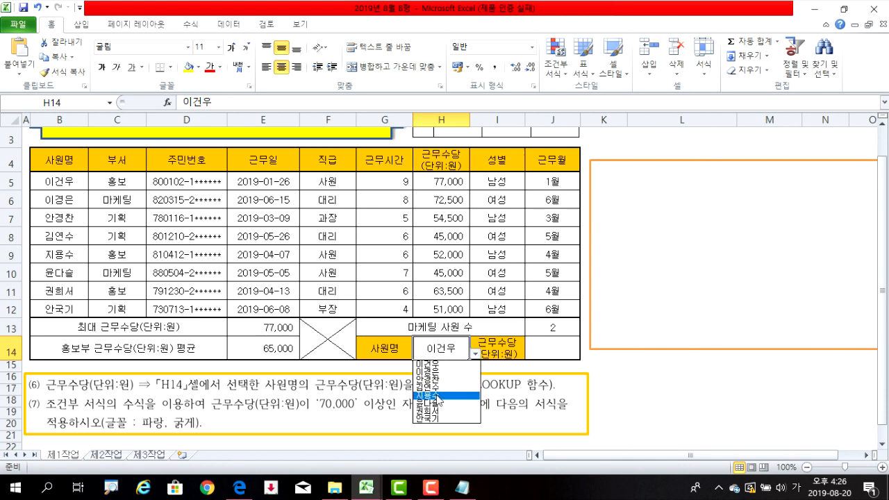
click(435, 348)
click(544, 348)
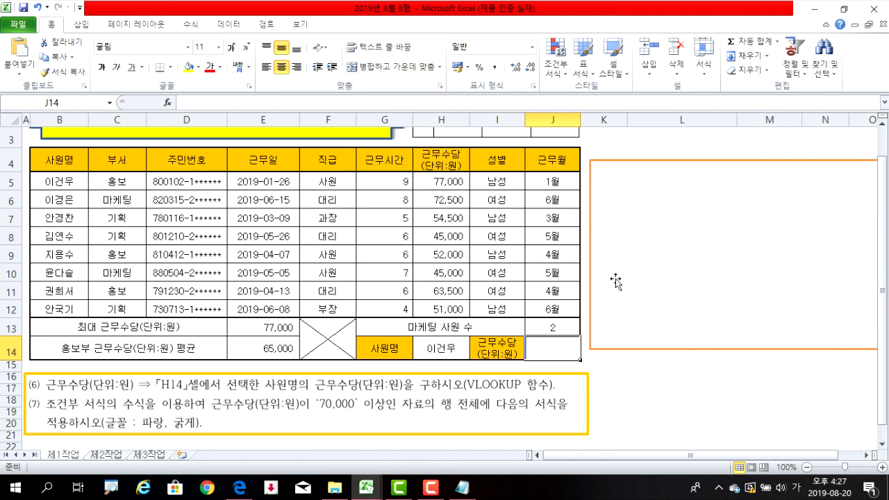
Step: Start the syntax line =vlookup(기준값,기준값부터범위 in the empty note box
click(669, 265)
text(=ㅍ)
key(BackSpace)
key(Hangul)
text(v)
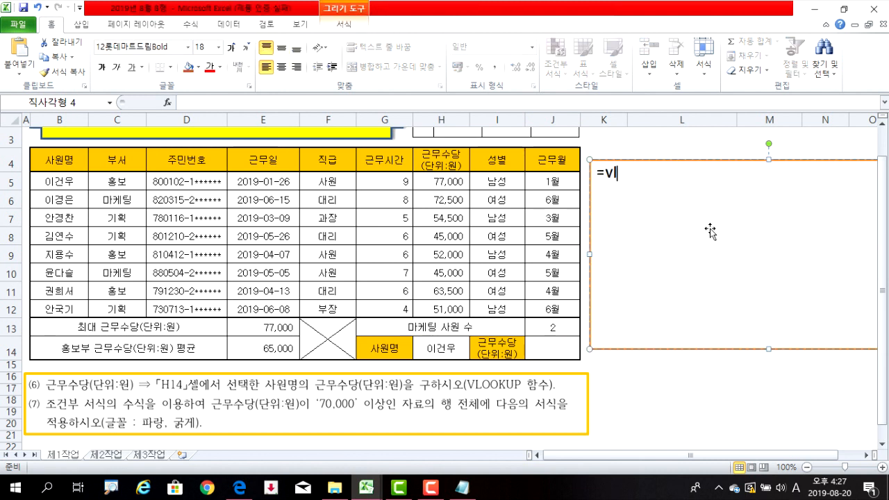
text(lookup)
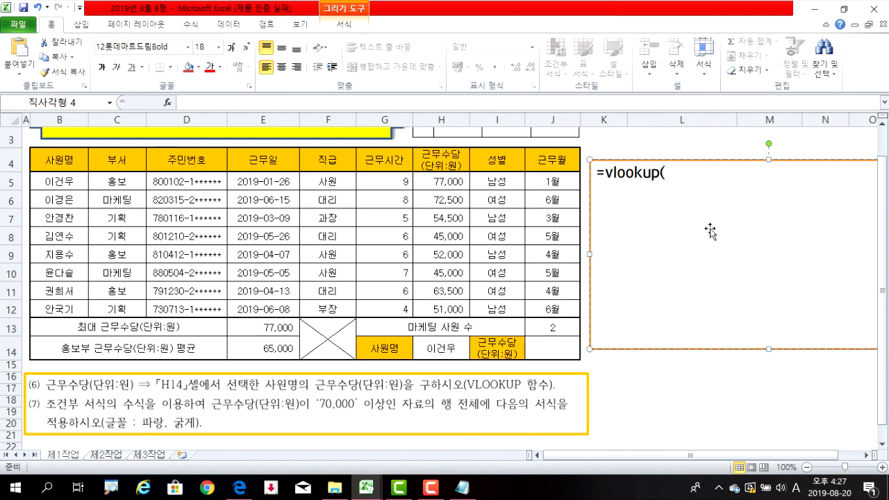
text(()
key(Hangul)
text(기준값)
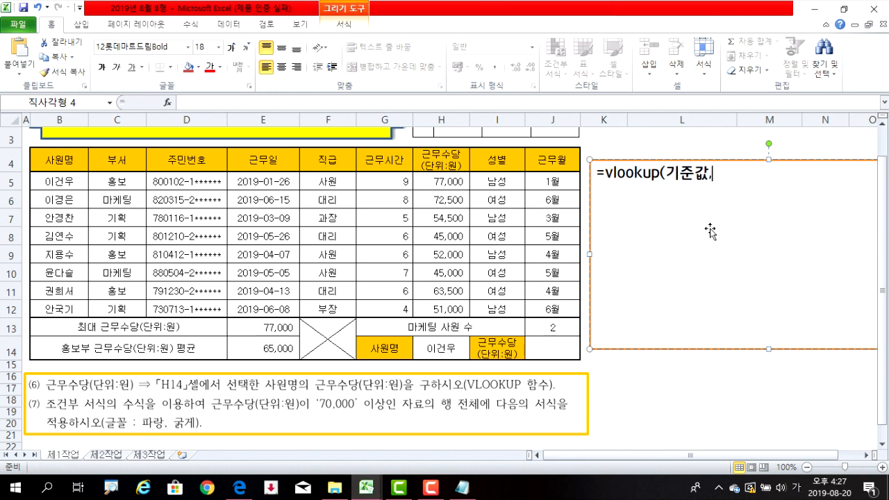
text(,범위)
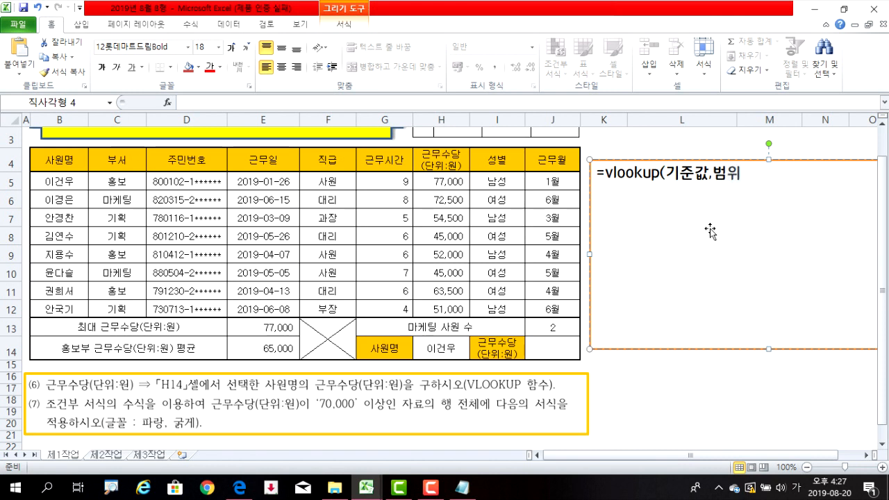
click(716, 174)
text(기준)
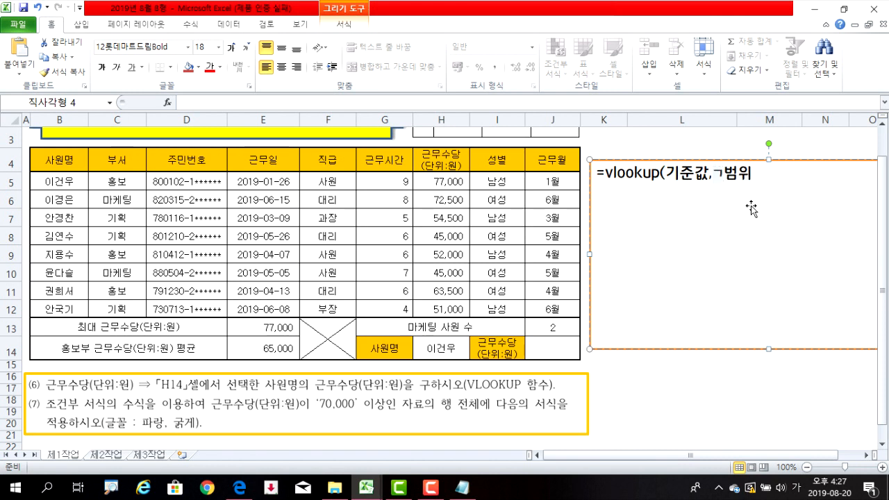
text(값부터)
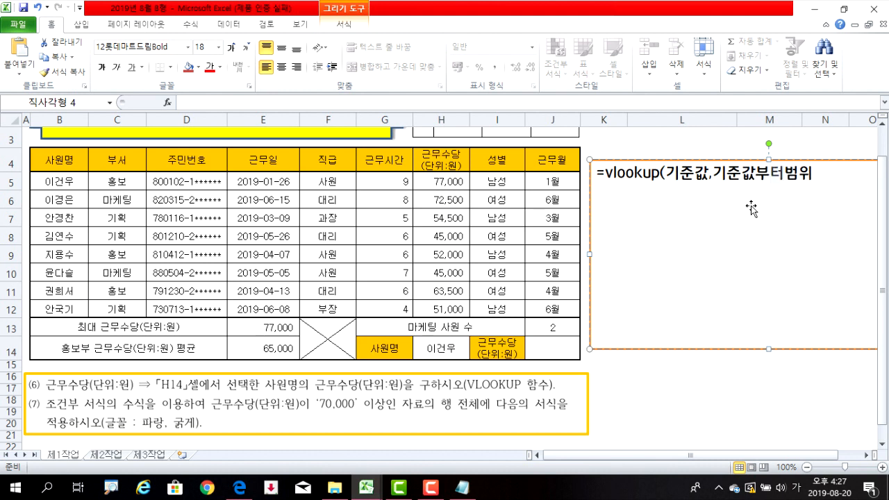
Step: Move the note box over column J, and complete its syntax line with ,열번호,옵션)
drag(708, 260, 641, 247)
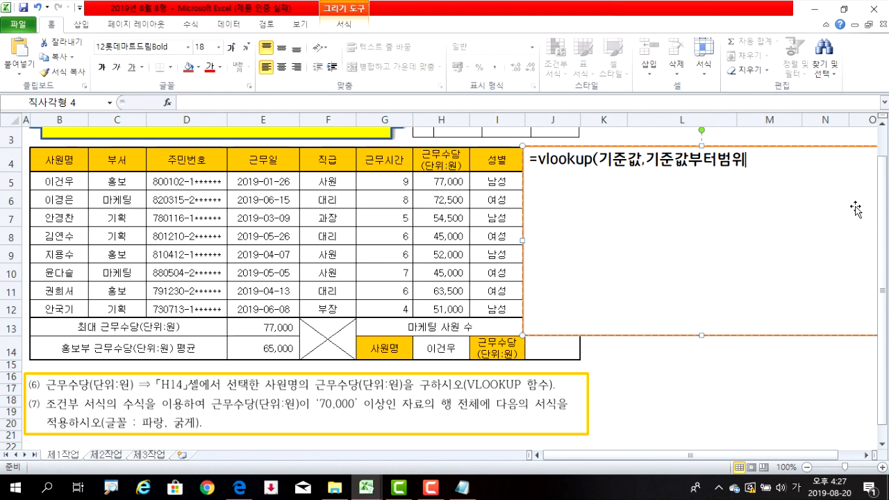
text(,)
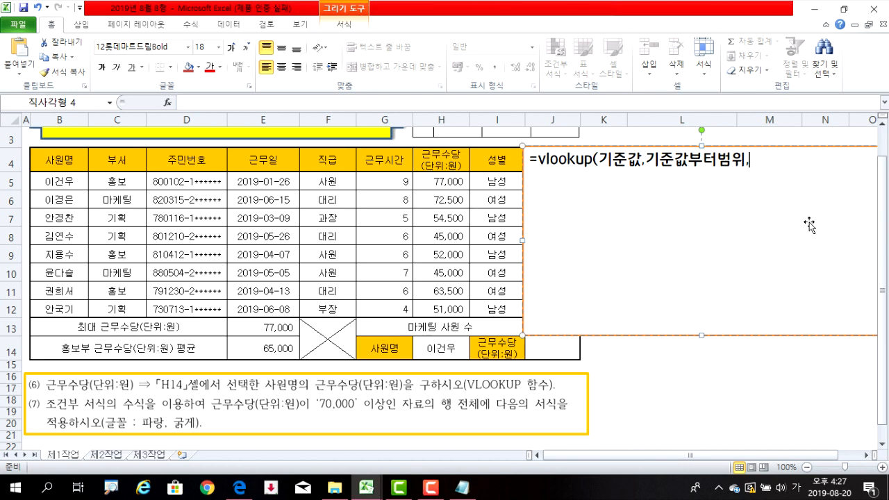
text(열번호)
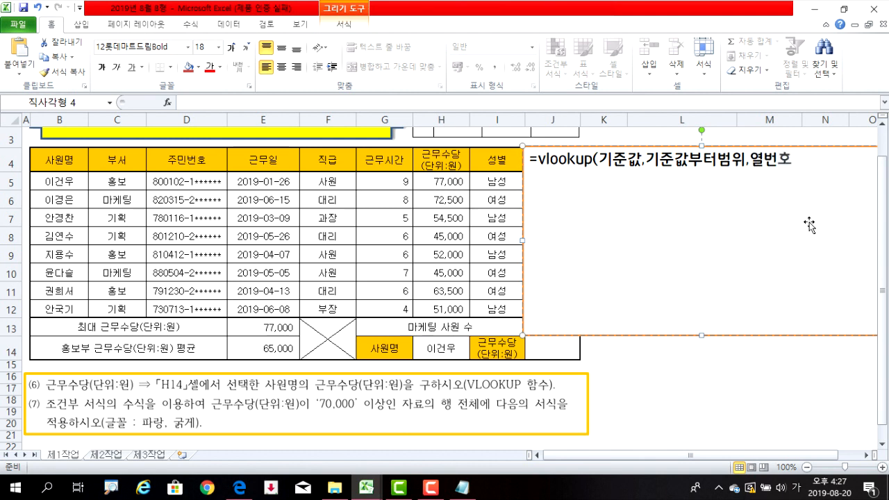
text(,옵셔)
text())
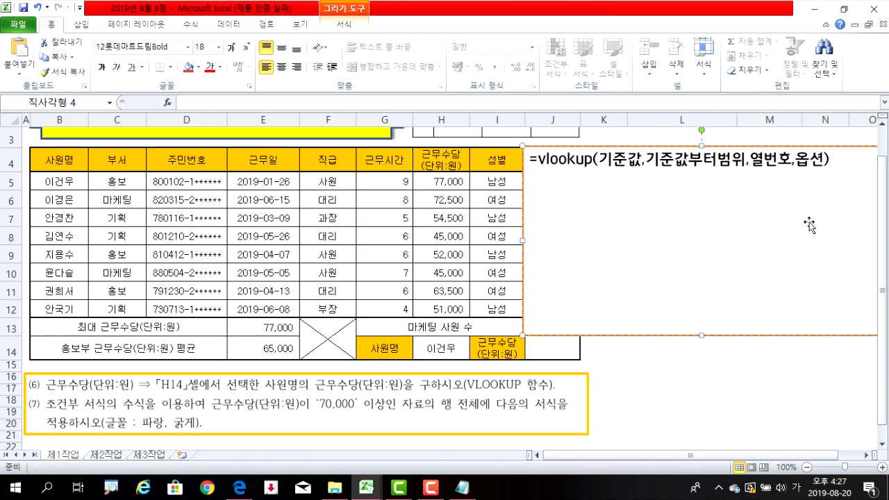
Step: Add the line "기준값: h14" to the note box, one blank line below the VLOOKUP syntax
text(기준값:)
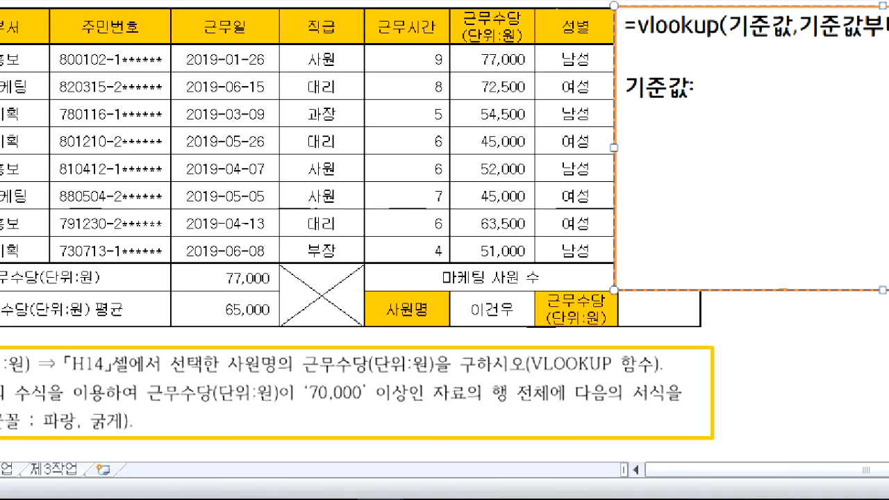
drag(55, 347, 114, 382)
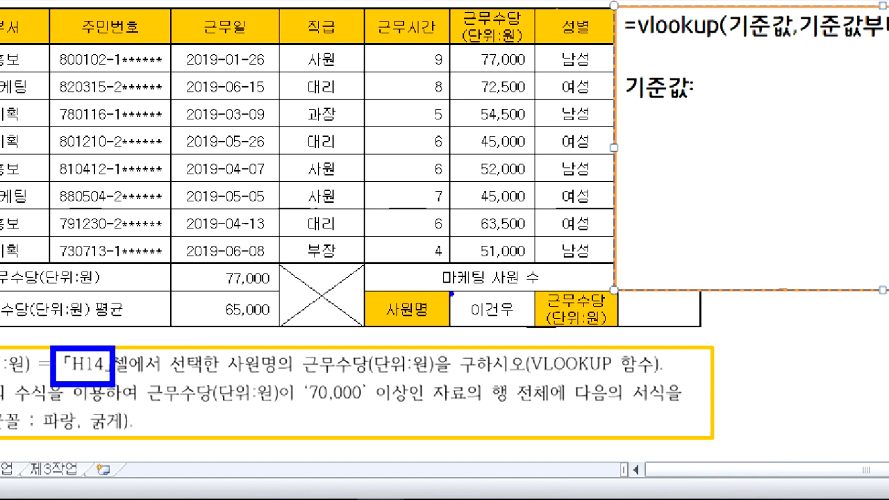
mouse_move(448, 293)
mouse_down()
mouse_move(512, 329)
mouse_move(547, 327)
mouse_up()
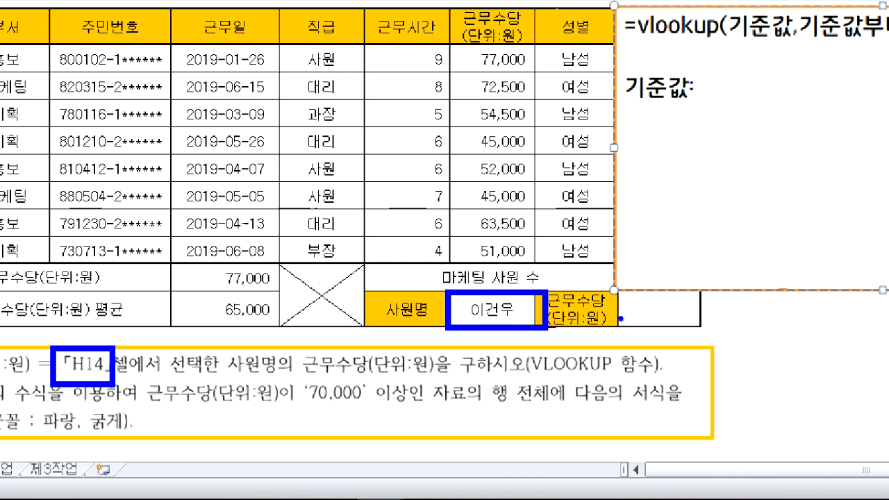
drag(620, 318, 687, 319)
drag(459, 287, 525, 328)
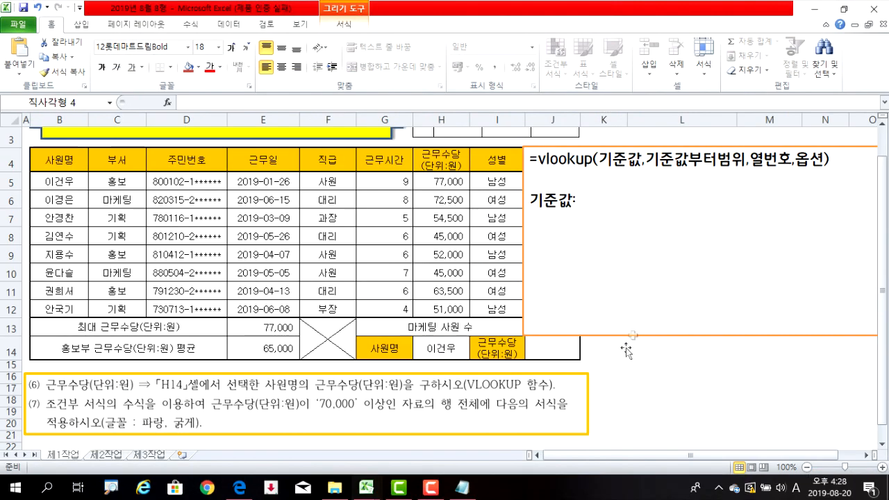
click(610, 197)
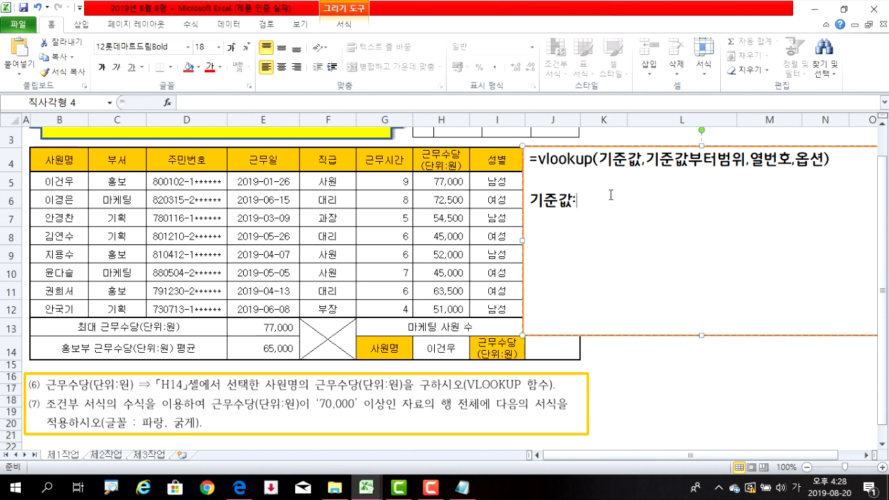
text(h14)
Step: Add the line "범위: b5:h12" below the 기준값 line in the note box
key(Return)
text(범위:)
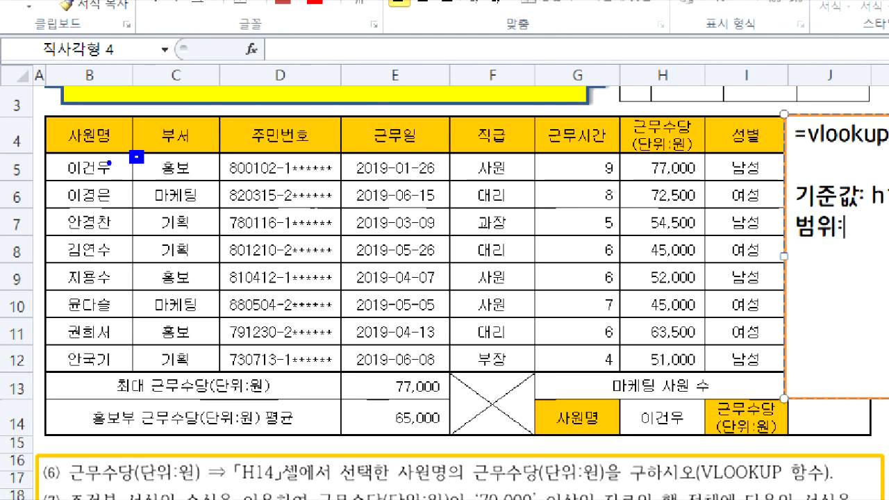
mouse_move(47, 154)
mouse_down()
mouse_move(362, 300)
mouse_move(706, 428)
mouse_move(703, 363)
mouse_move(704, 374)
mouse_up()
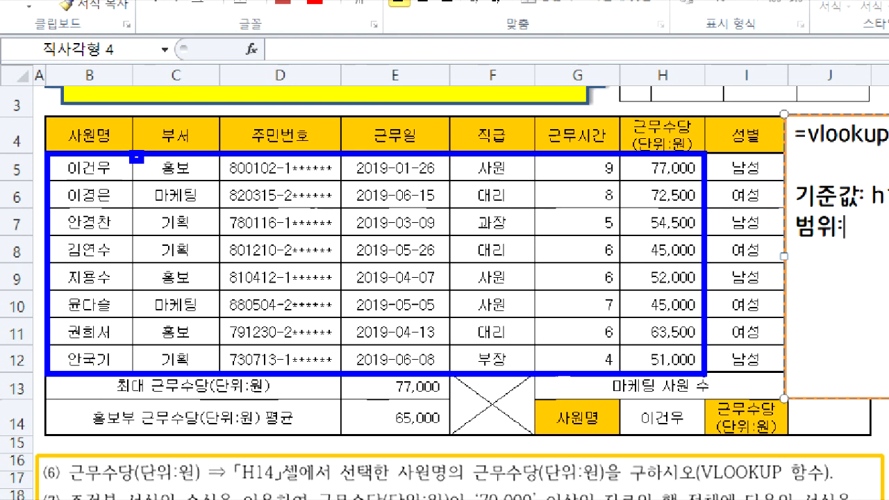
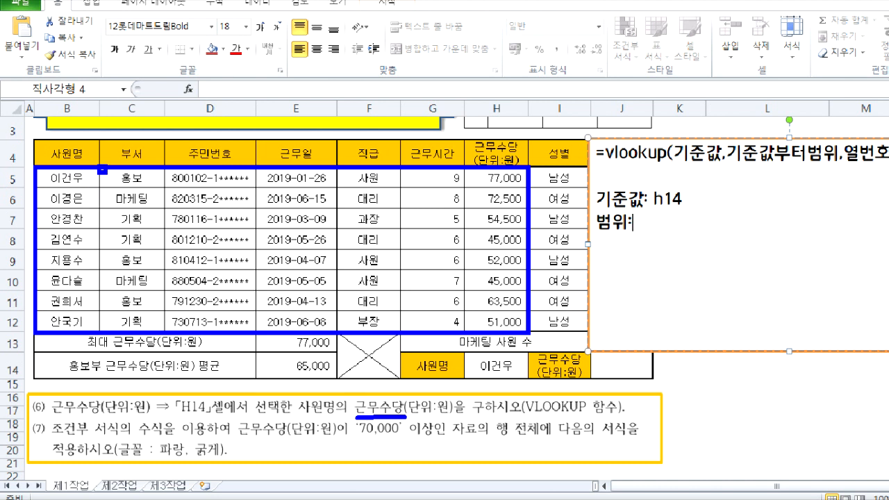
mouse_move(75, 160)
mouse_down()
mouse_move(39, 154)
mouse_move(83, 140)
mouse_up()
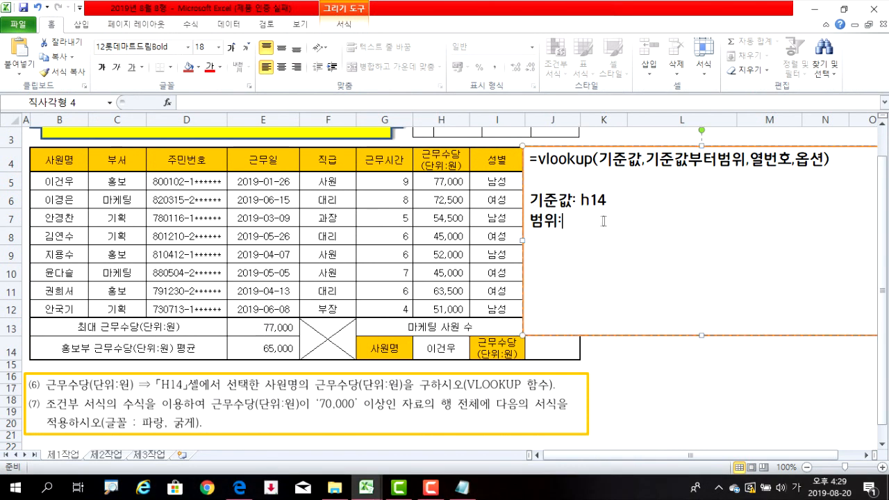
key(Hangul)
text(b5:h12)
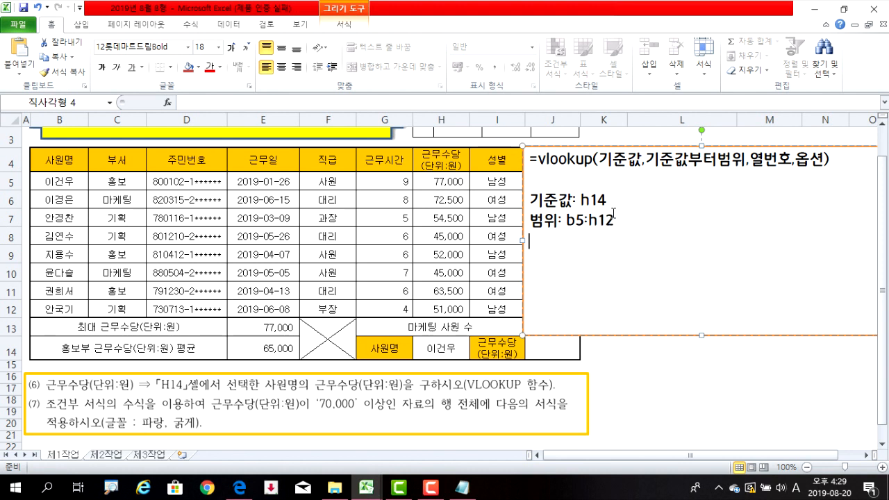
Step: Add the lines "열번호: 7" and "옵션:" below the 범위 line in the note box
text(d)
text(열번호:)
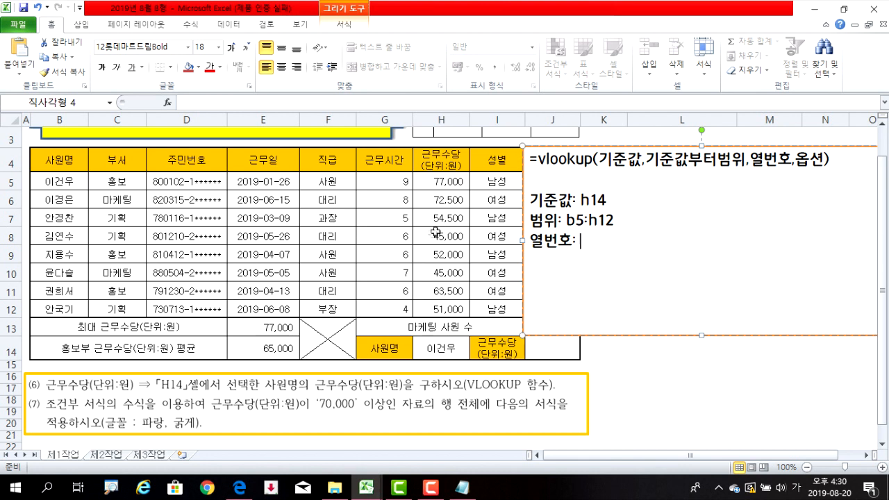
text(7)
text(ㅇ)
text(옵션)
text(:)
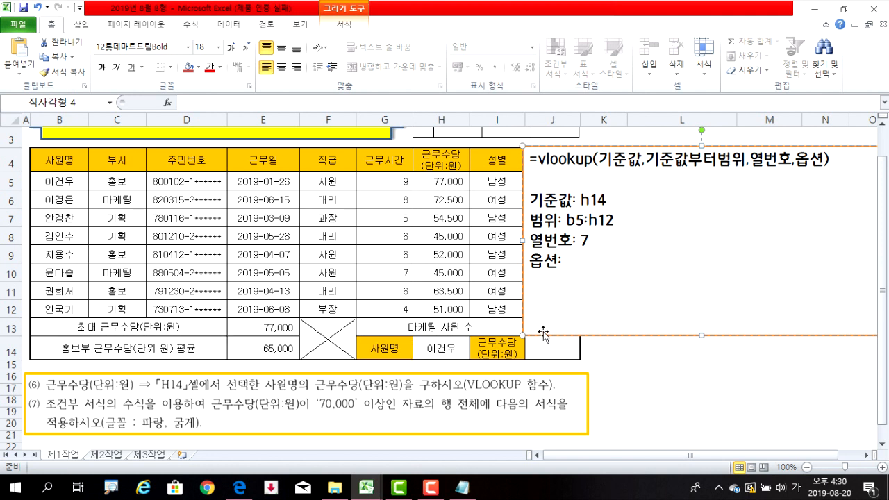
Step: Add the indented line "정확한값-0 또는 false" under 옵션 in the note box
key(Return)
text(정확한값)
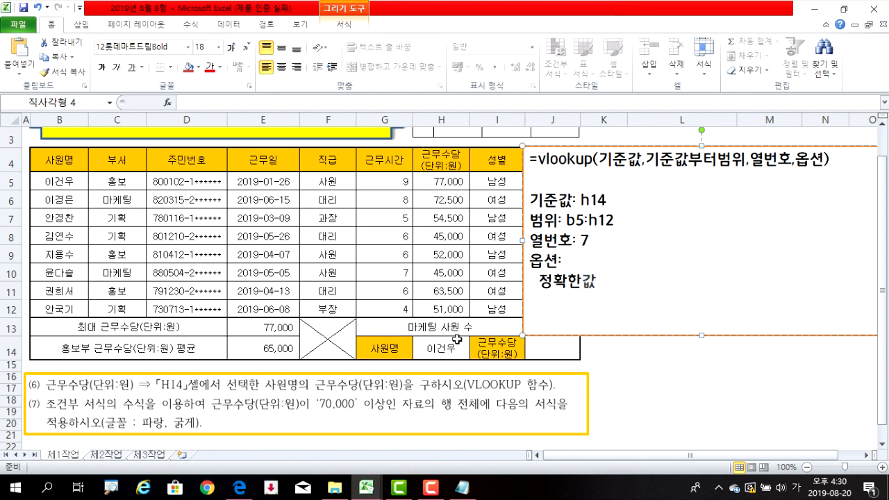
text(-0 )
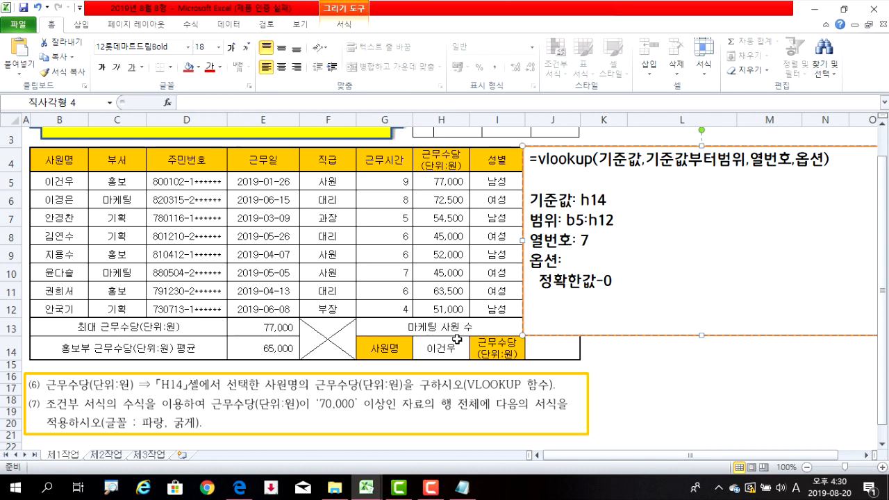
text(또는 false)
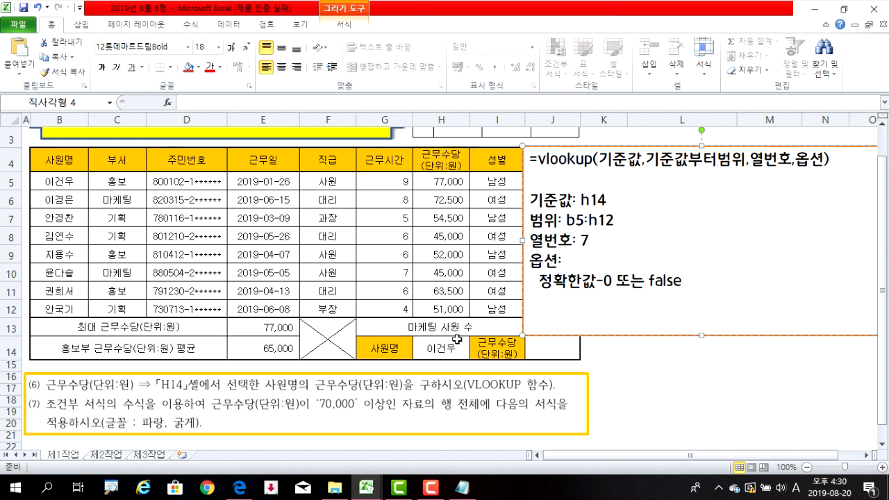
Step: Add the indented line "유사값- 1 또는 true" below the 정확한값 line in the note box
key(Return)
text(d)
key(BackSpace)
key(Hangul)
text(유사값)
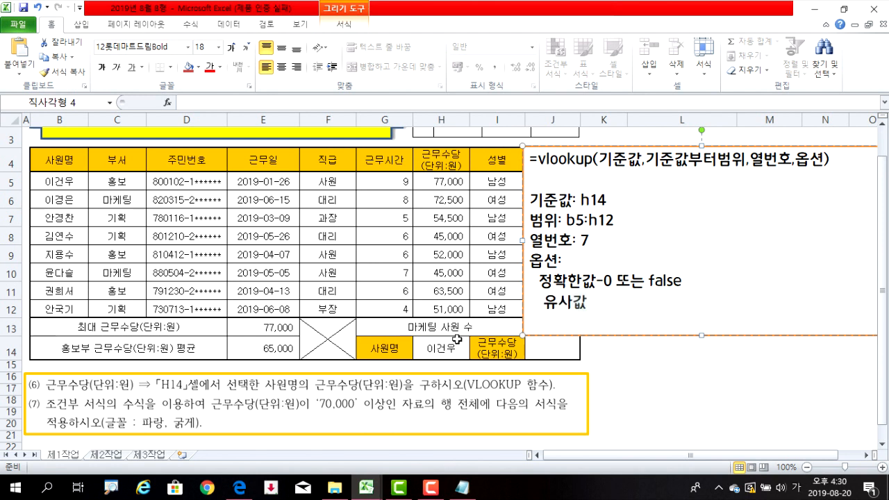
text(- 1 ㄸㅗ는)
key(Hangul)
text(true)
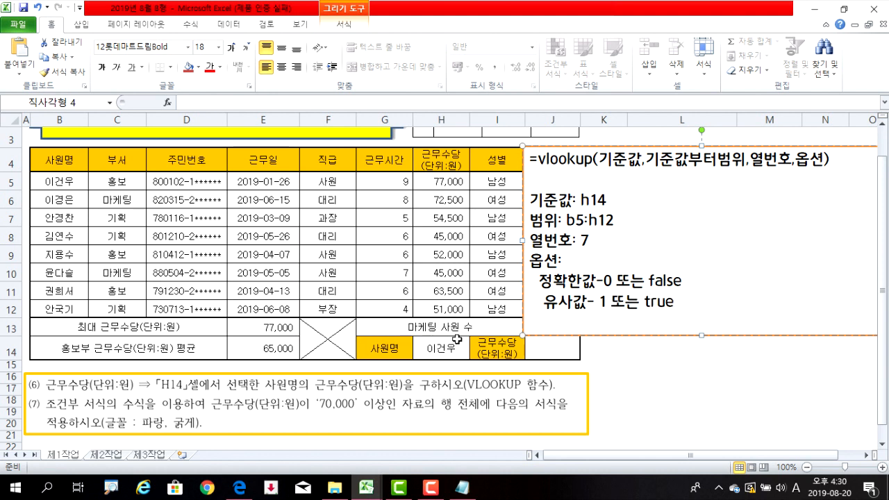
Step: Append "또는 생략" to the 유사값 line in the note box, and select the text of the 정확한값 line
key(Hangul)
text(ㄸㅗ는)
key(Hangul)
text(tod)
key(BackSpace)
key(BackSpace)
key(BackSpace)
key(BackSpace)
key(Hangul)
text(생략)
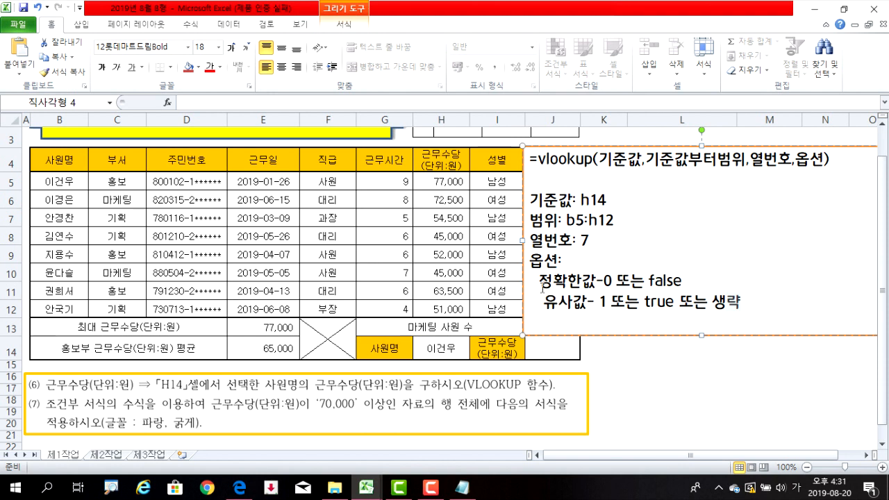
drag(541, 281, 685, 281)
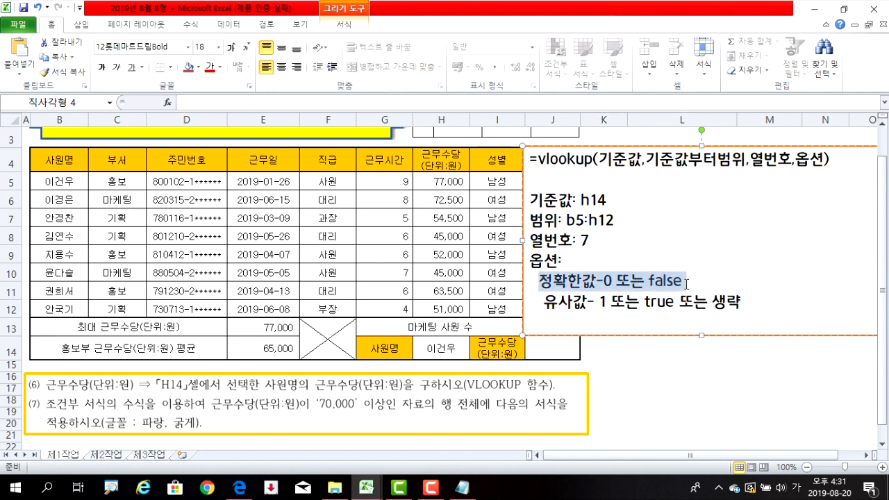
Step: Color the 정확한값 line red in the note box and move the box up slightly, clear of cell J14
click(204, 63)
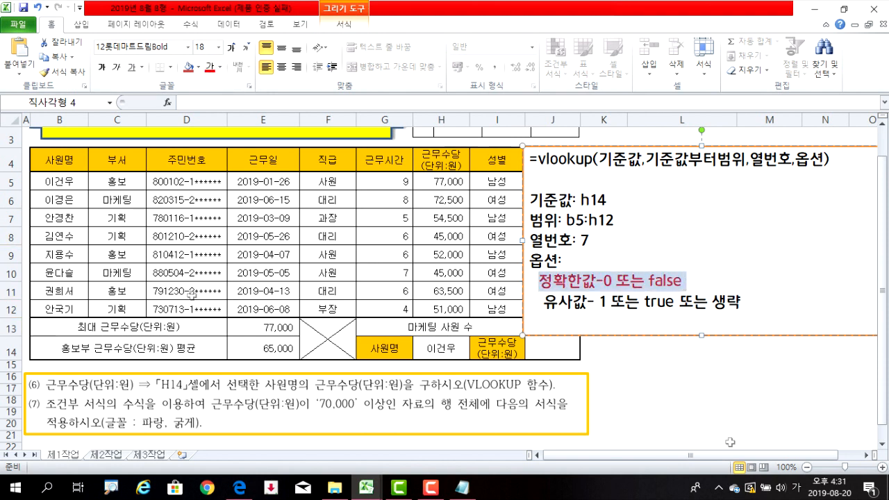
click(627, 284)
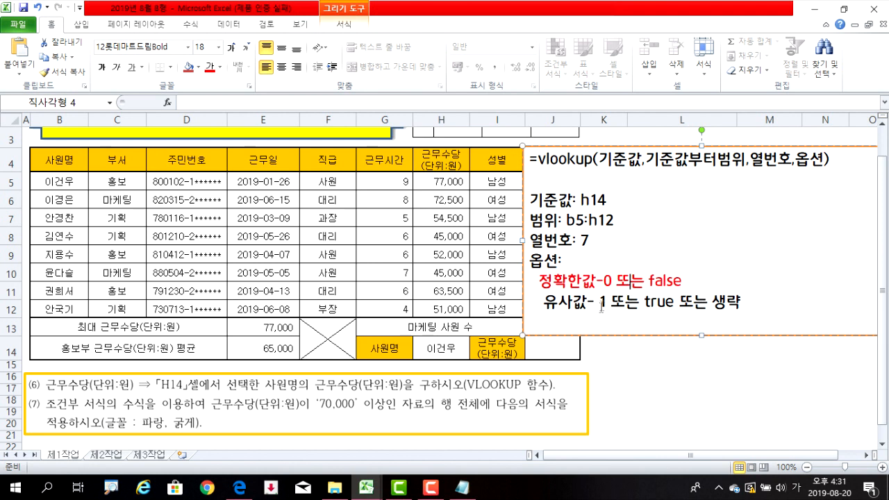
drag(611, 335, 611, 327)
Step: Enter the formula =VLOOKUP(H14,B5:H12,7,FALSE) in cell J14
click(550, 352)
text(=vl)
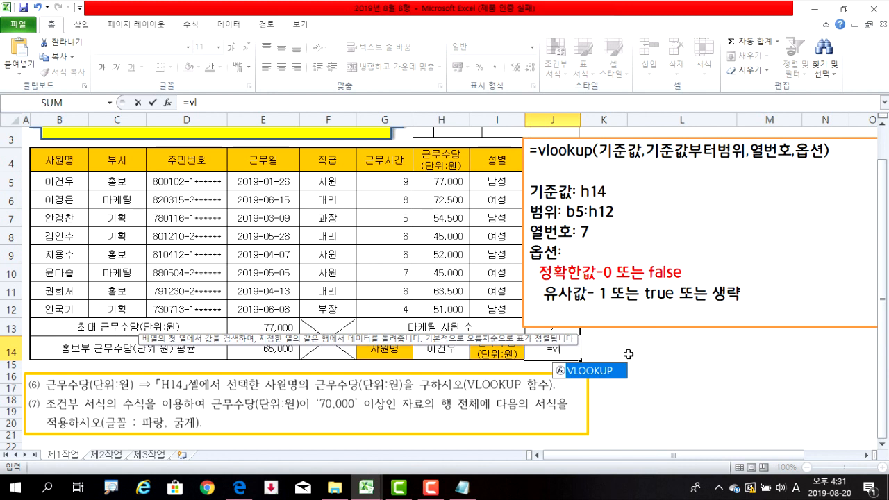
key(Tab)
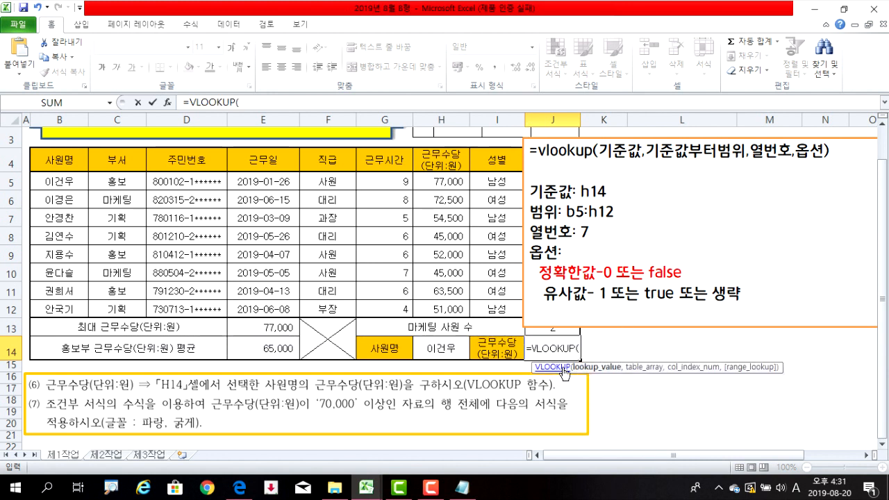
click(439, 349)
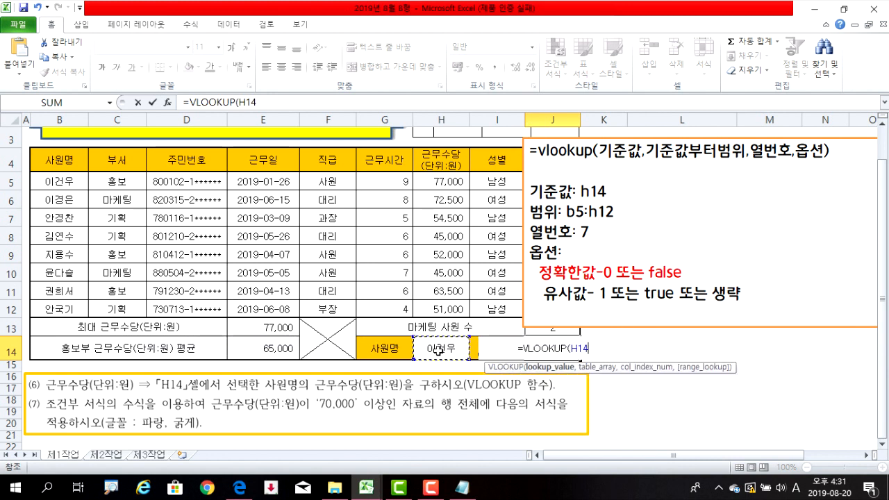
text(,)
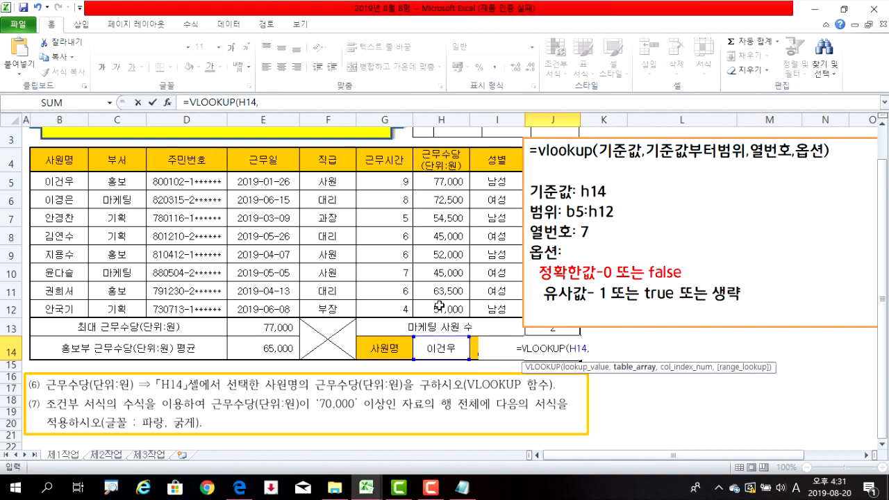
drag(57, 186, 440, 306)
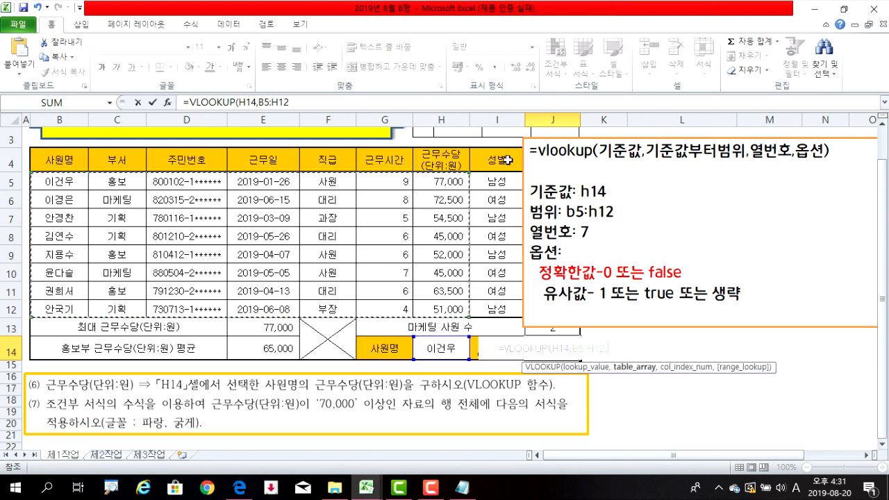
text(,)
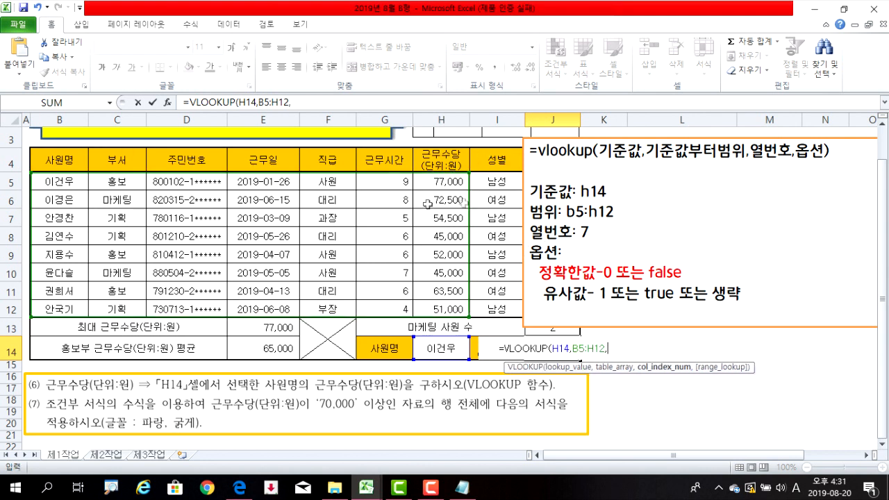
text(7)
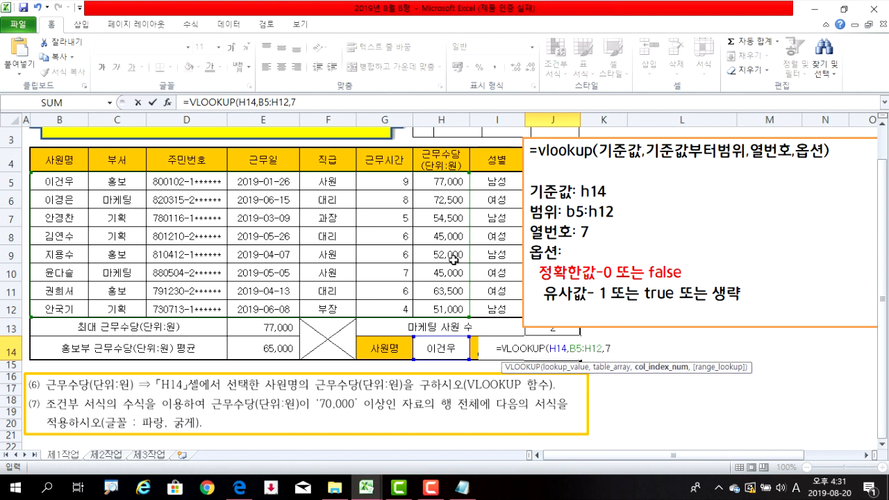
text(,)
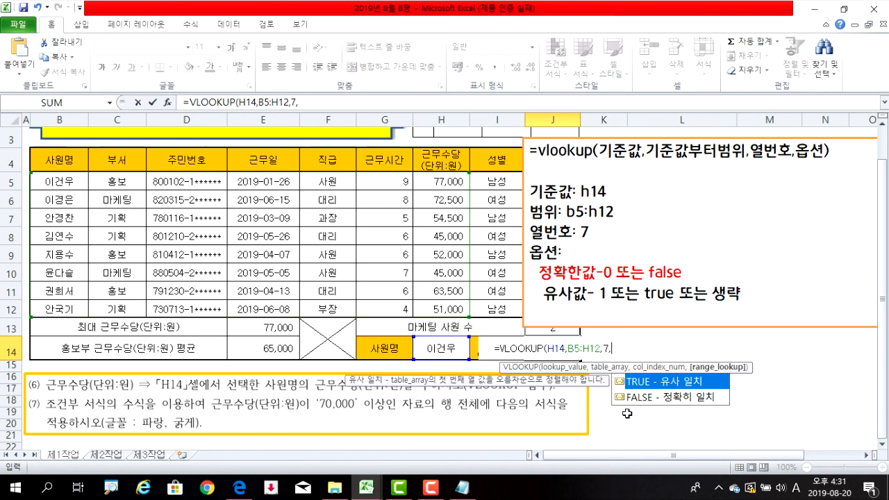
double_click(649, 400)
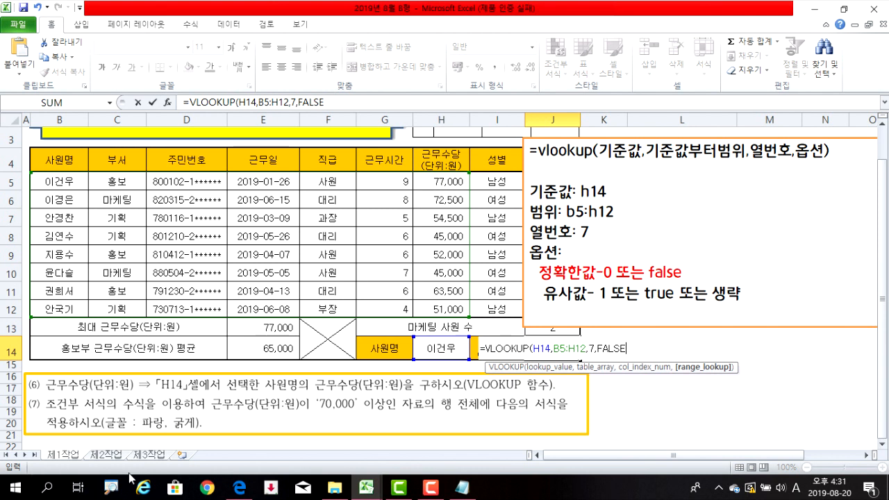
key(Return)
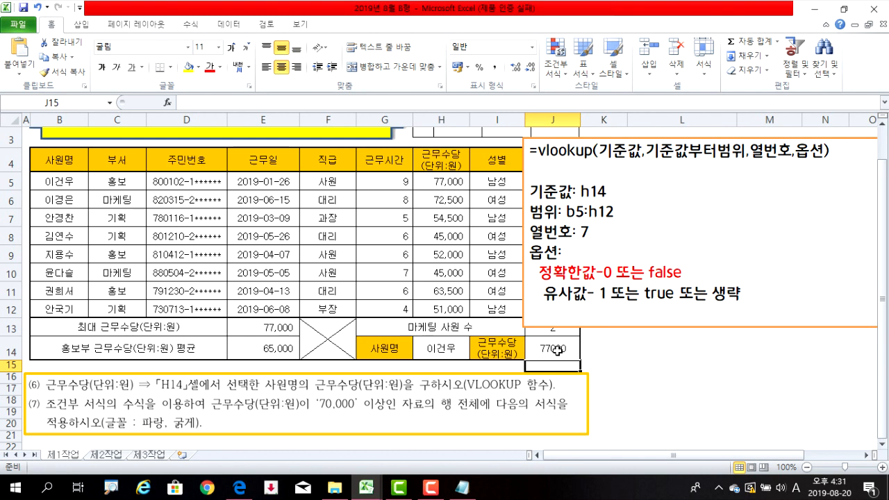
Step: Test the lookup by choosing other employees from the list in H14, ending with the first employee selected again
click(454, 348)
click(475, 354)
click(443, 373)
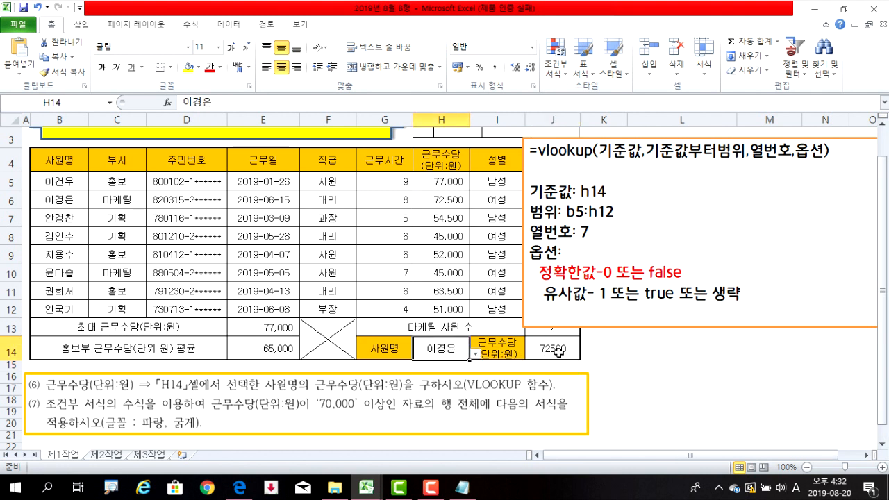
click(475, 354)
click(442, 392)
click(475, 355)
click(445, 361)
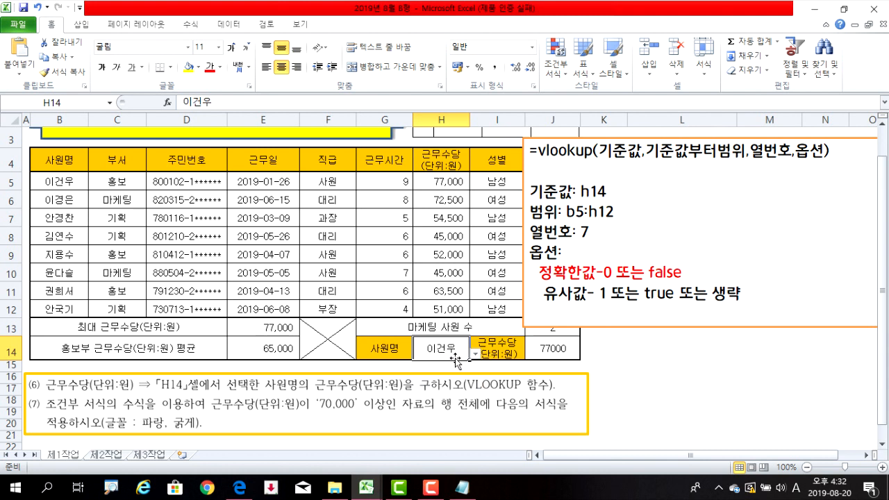
Step: Apply the comma style to J14 and move the note box away from the table so column J is uncovered
click(561, 349)
click(494, 67)
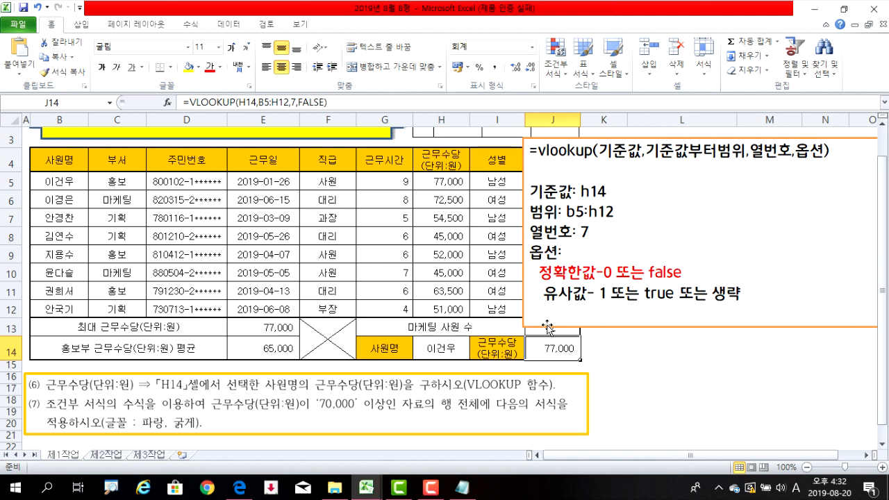
drag(563, 263, 648, 268)
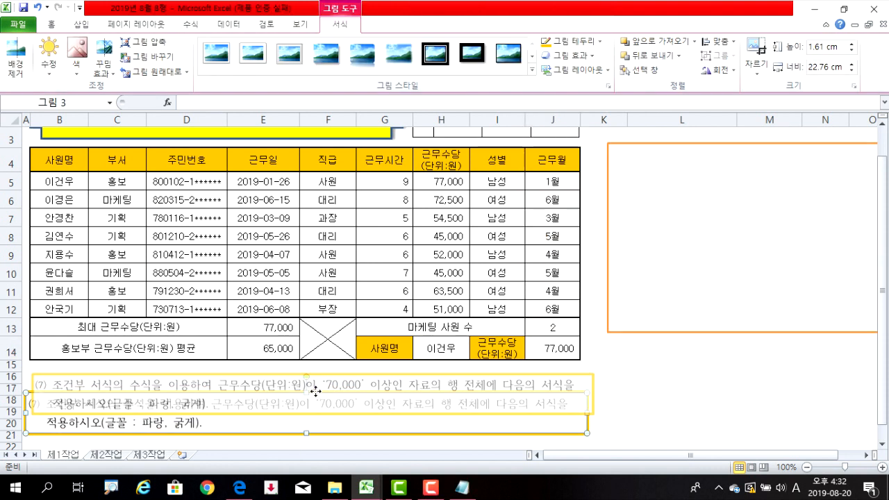
click(671, 389)
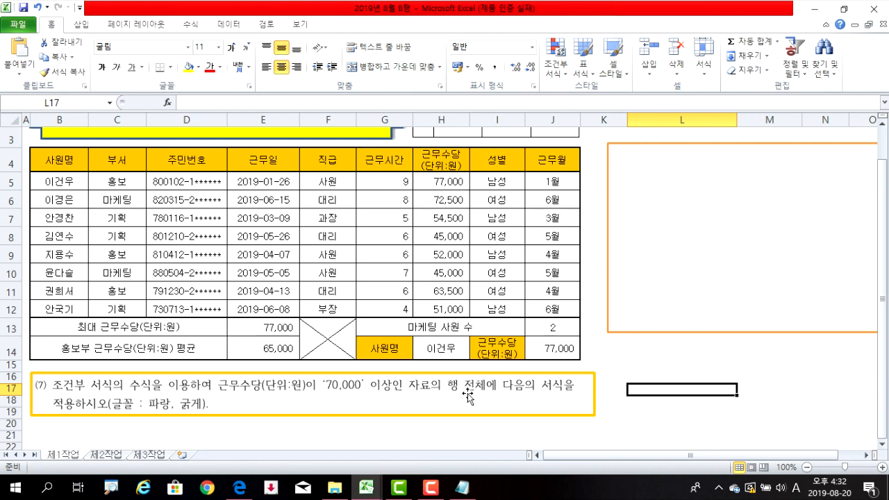
Step: Create a new conditional formatting rule for B5:J12 using the rule type 수식을 사용하여 서식을 지정할 셀 결정
click(55, 183)
drag(55, 184, 540, 307)
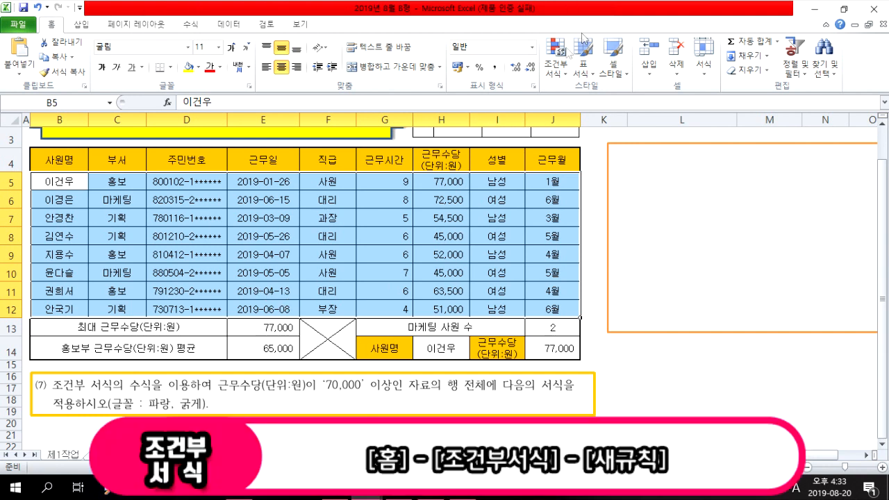
click(563, 67)
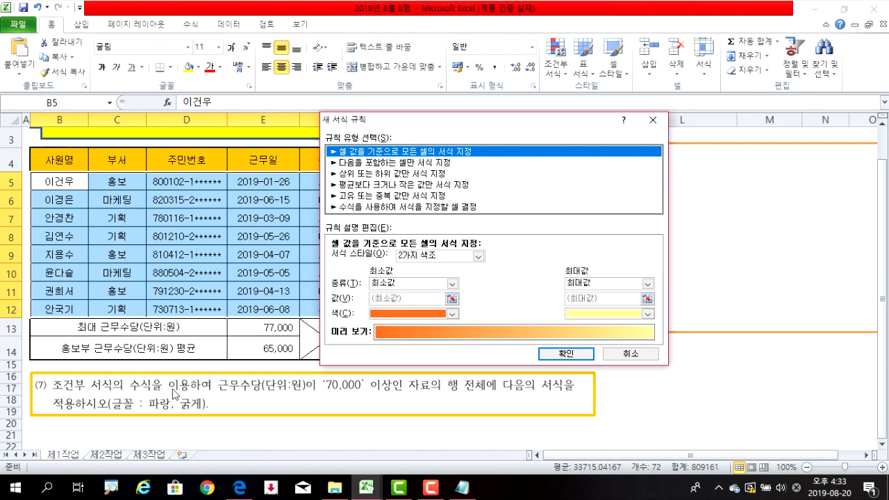
click(349, 207)
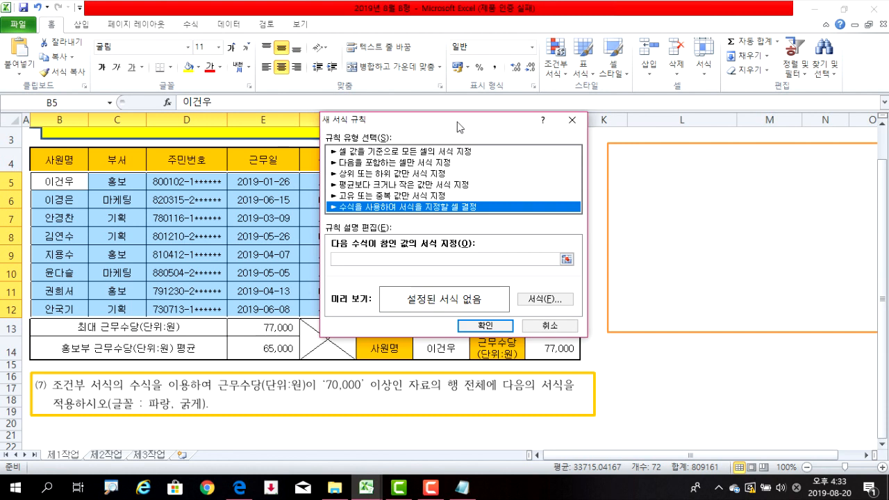
drag(457, 127, 524, 127)
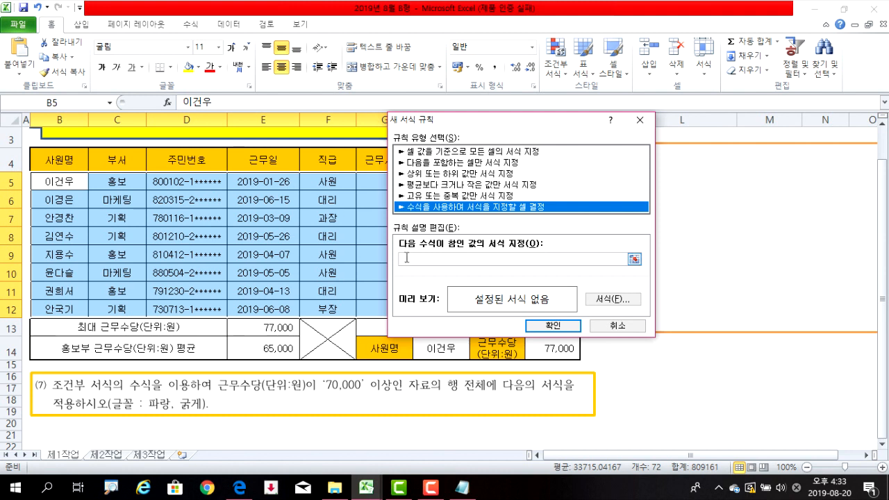
Step: Start the rule's formula with a reference to the first 근무수당 cell, H5, moving the dialog off that column
click(407, 259)
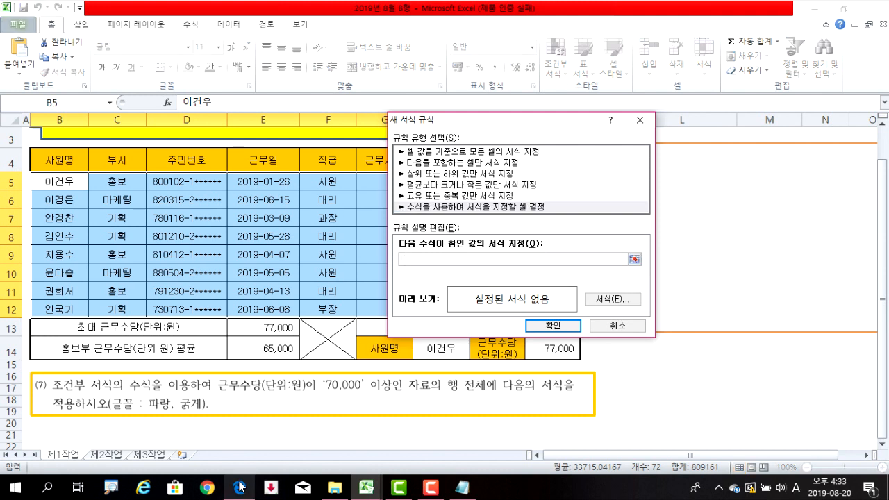
drag(441, 121, 575, 119)
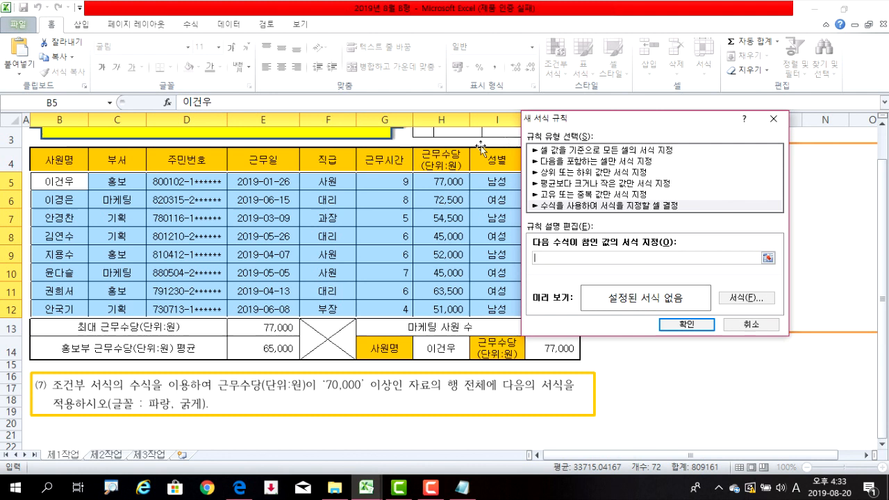
click(441, 182)
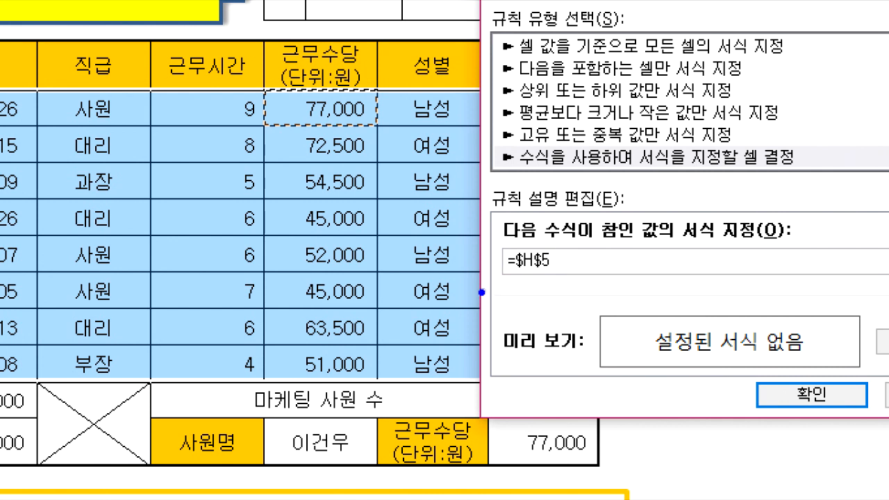
drag(500, 284, 599, 278)
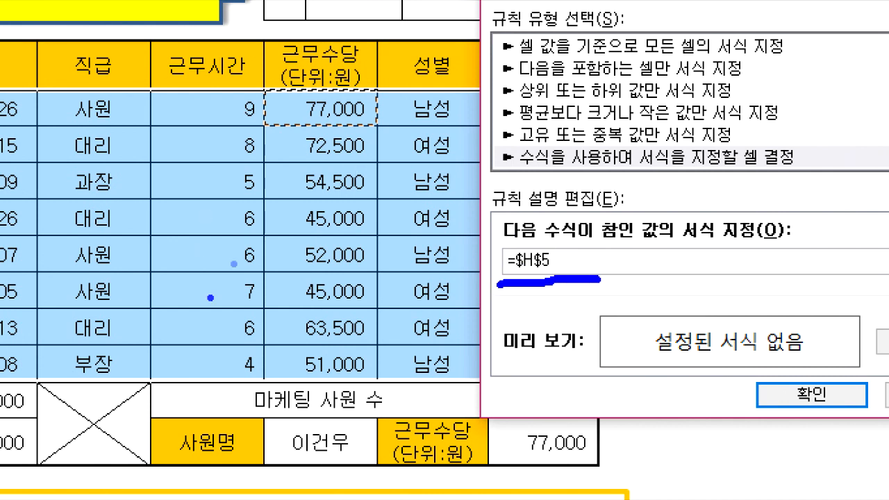
mouse_move(316, 91)
mouse_down()
mouse_move(299, 97)
mouse_move(347, 124)
mouse_move(353, 89)
mouse_up()
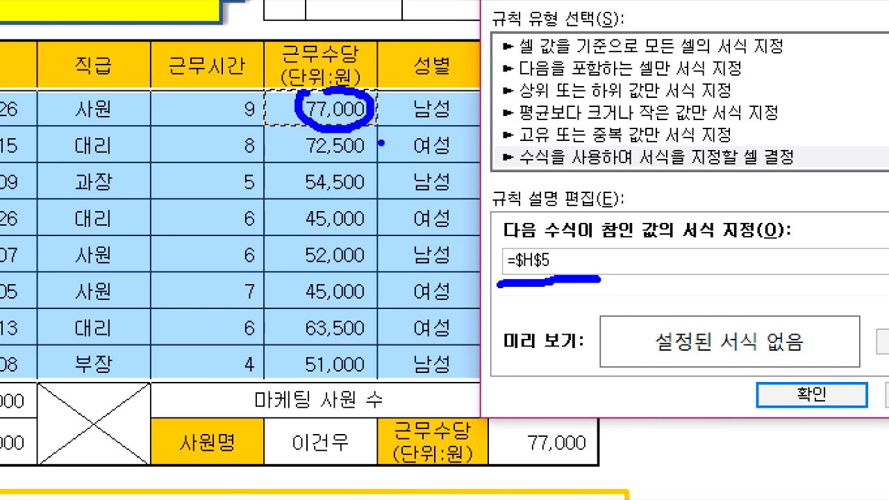
drag(375, 144, 346, 297)
mouse_move(327, 261)
mouse_down()
mouse_move(353, 329)
mouse_move(383, 277)
mouse_up()
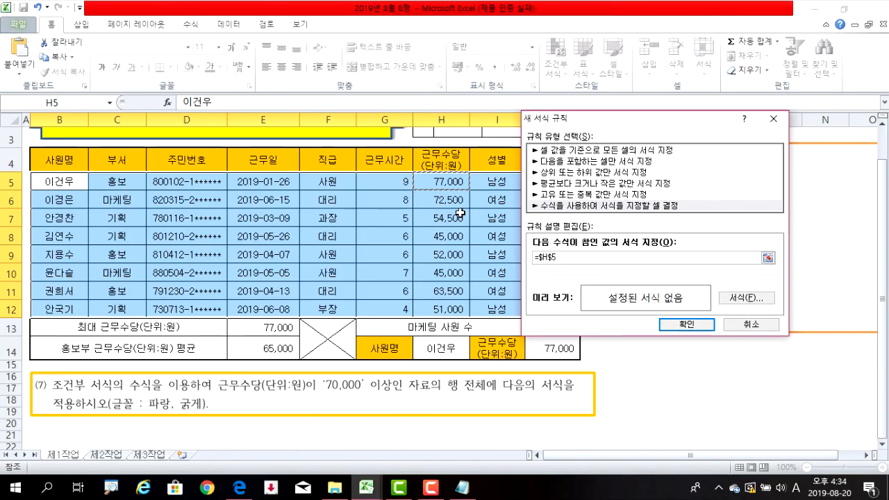
Step: Make only the column of the H5 reference absolute and complete the rule's formula as =$H5>=70000
key(F4)
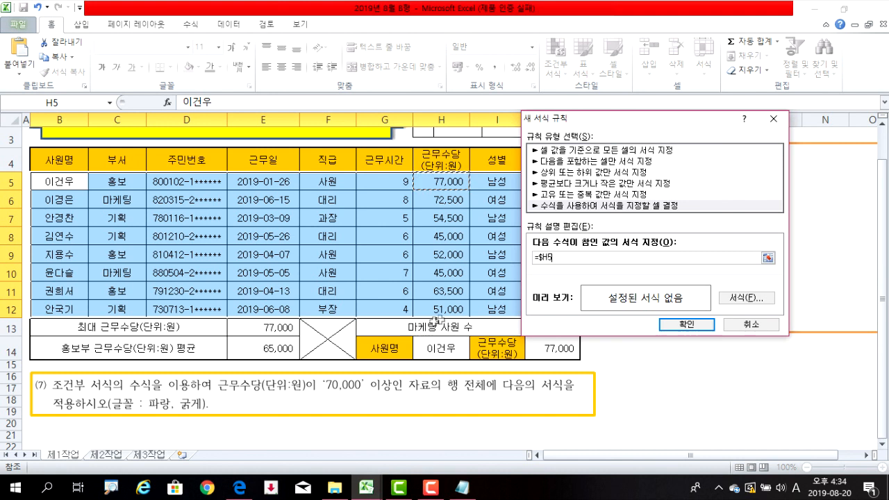
text(> =70000)
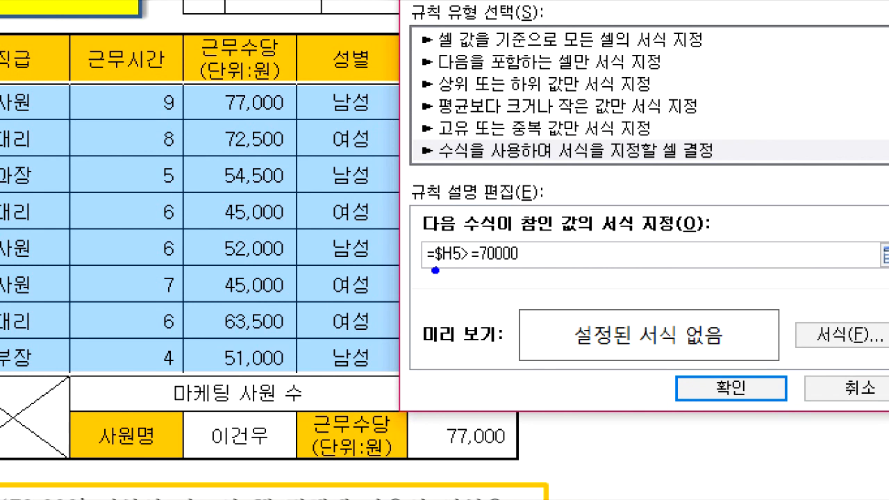
drag(435, 270, 557, 277)
mouse_move(811, 358)
mouse_down()
mouse_move(872, 305)
mouse_move(790, 345)
mouse_move(792, 370)
mouse_up()
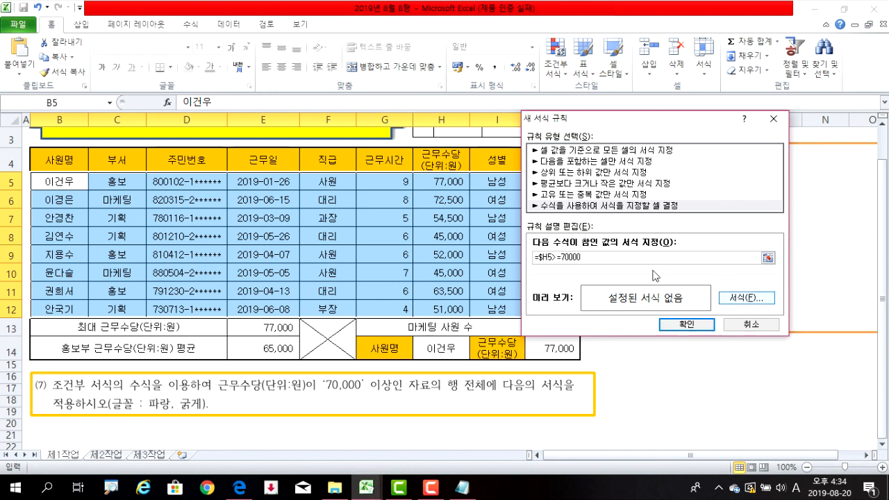
Step: Set the rule's font style to 굵게 and its color to the standard 파랑, and apply the rule to the table
click(751, 304)
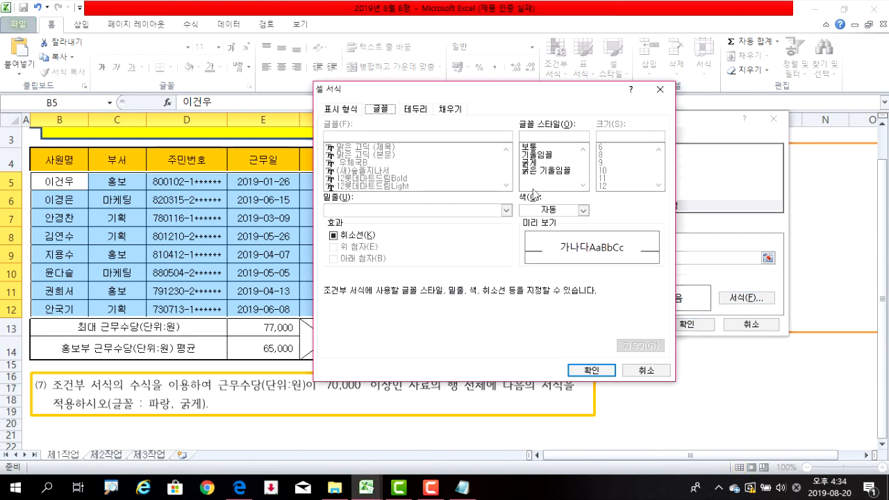
click(534, 163)
click(559, 210)
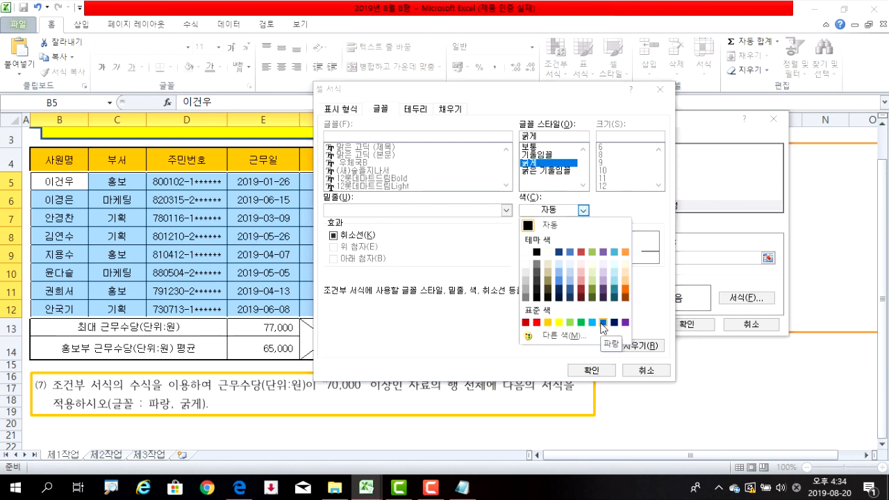
click(603, 323)
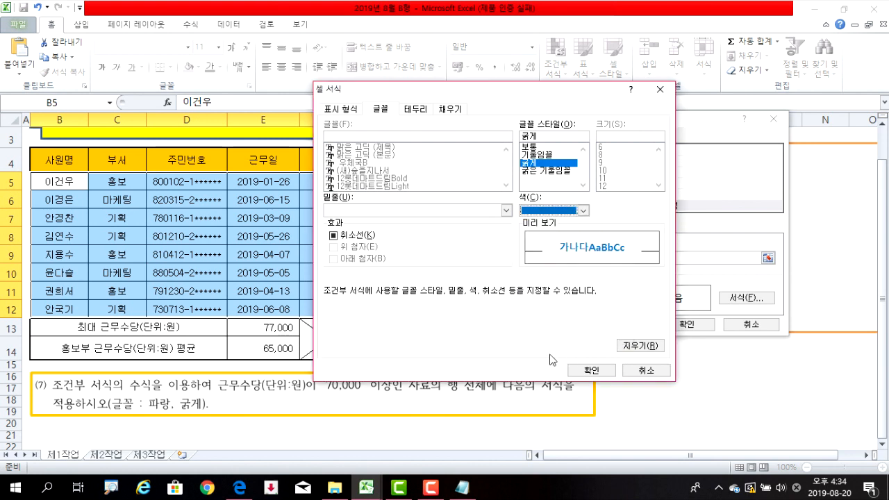
click(590, 371)
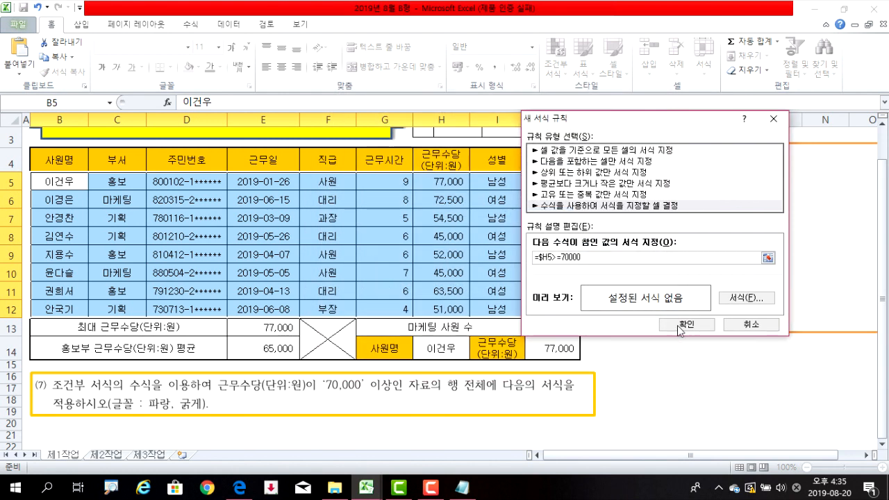
click(685, 325)
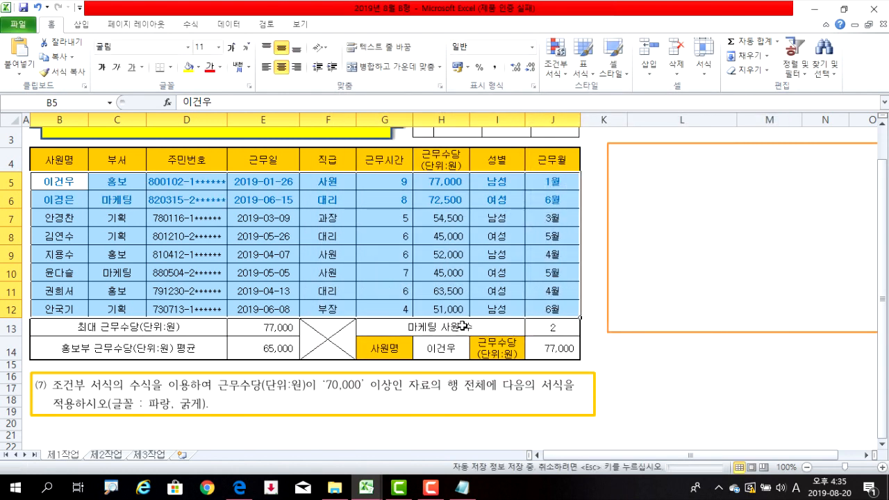
click(568, 261)
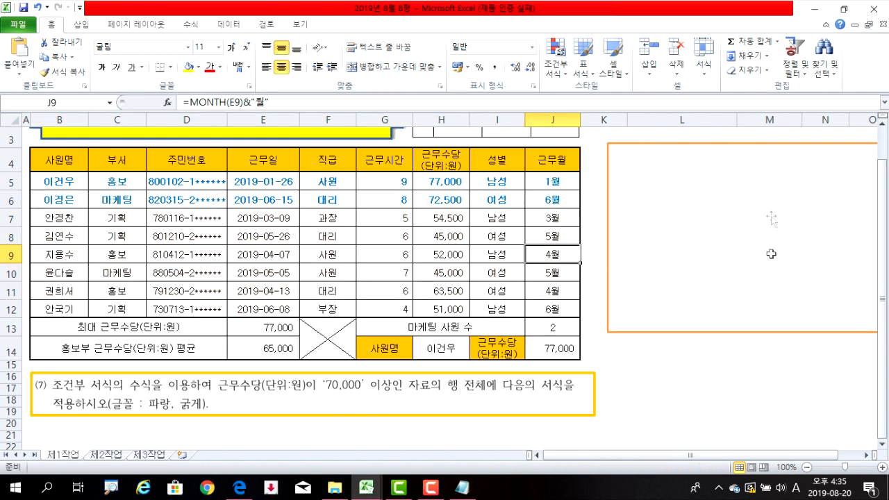